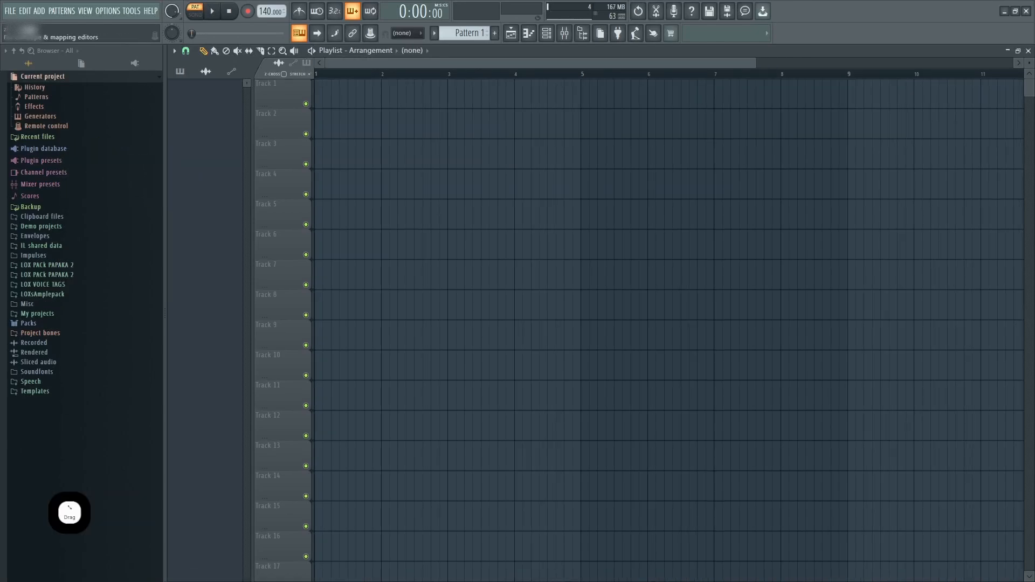
# - Place the audio_2025-03-07_16-27-51 recording at bar 1 of playlist Track 1 and play it from the start
pyautogui.moveTo(56, 173); pyautogui.dragTo(413, 114)
pyautogui.click(410, 106)
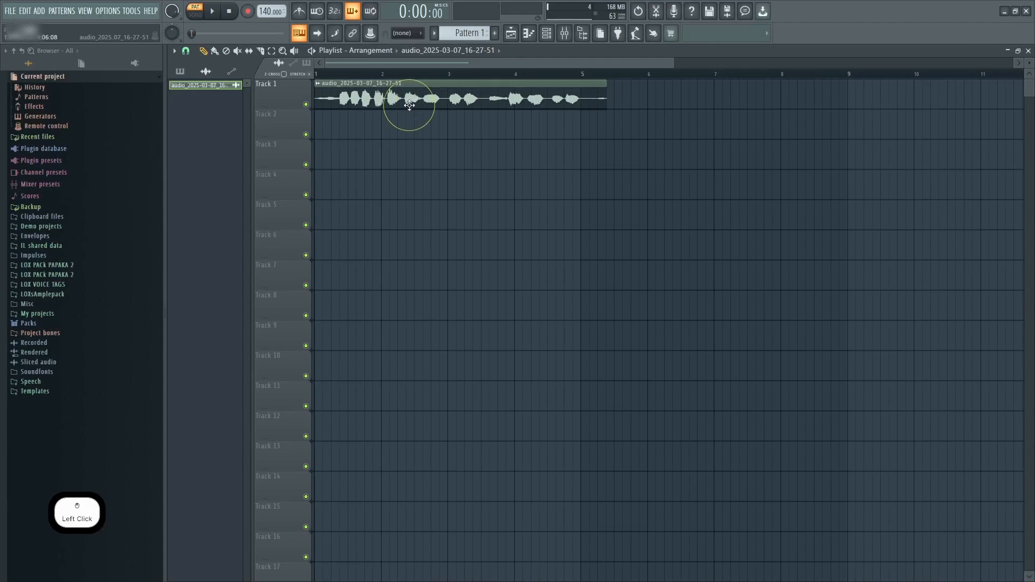
pyautogui.keyDown('ctrl'); pyautogui.scroll(3, 413, 108); pyautogui.keyUp('ctrl')
pyautogui.keyDown('ctrl'); pyautogui.scroll(6, 413, 108); pyautogui.keyUp('ctrl')
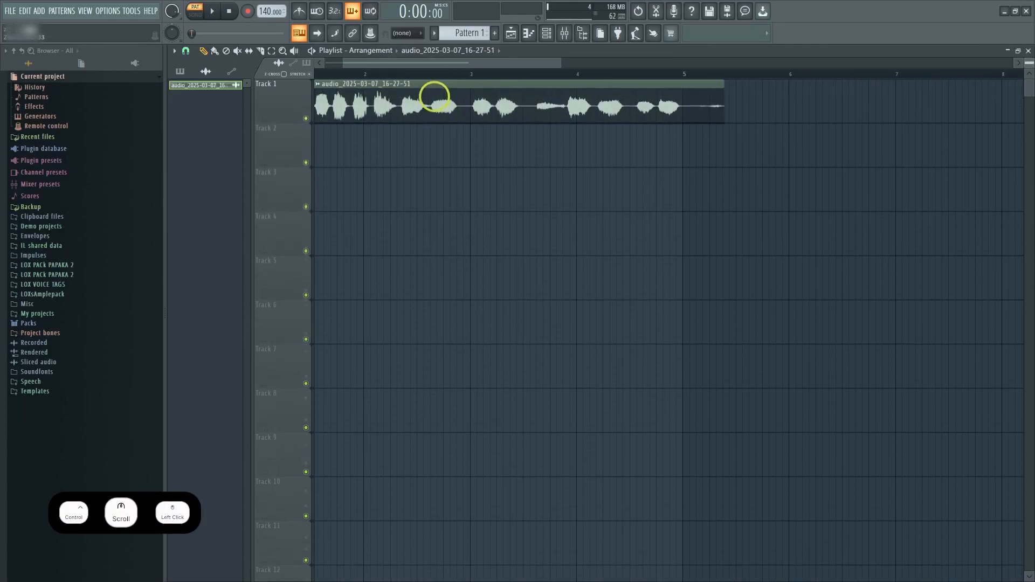
pyautogui.keyDown('ctrl'); pyautogui.scroll(3, 363, 208); pyautogui.keyUp('ctrl')
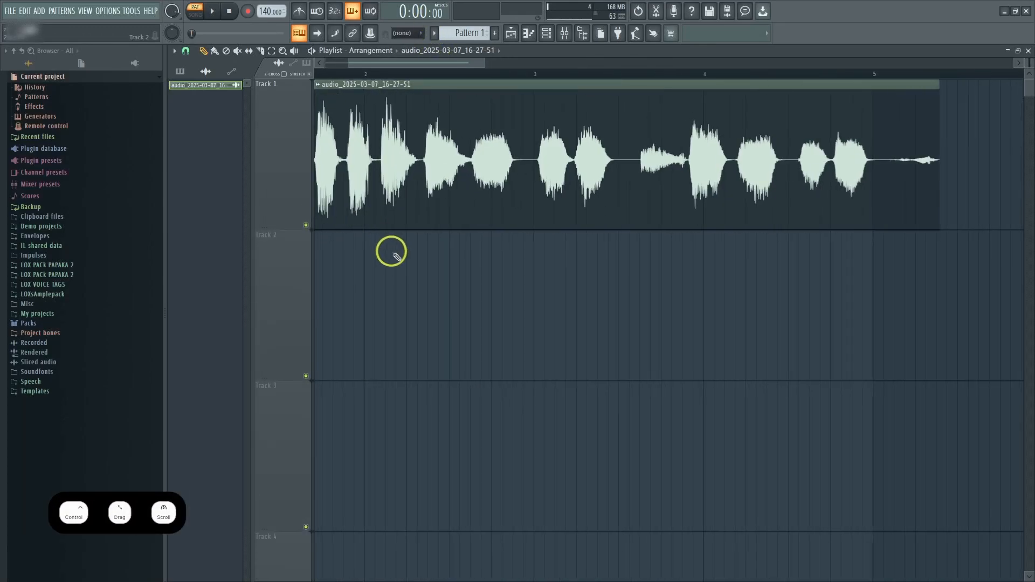
pyautogui.keyDown('alt'); pyautogui.scroll(-2, 399, 261); pyautogui.keyUp('alt')
pyautogui.keyDown('ctrl'); pyautogui.scroll(-3, 409, 237); pyautogui.keyUp('ctrl')
pyautogui.click(319, 74)
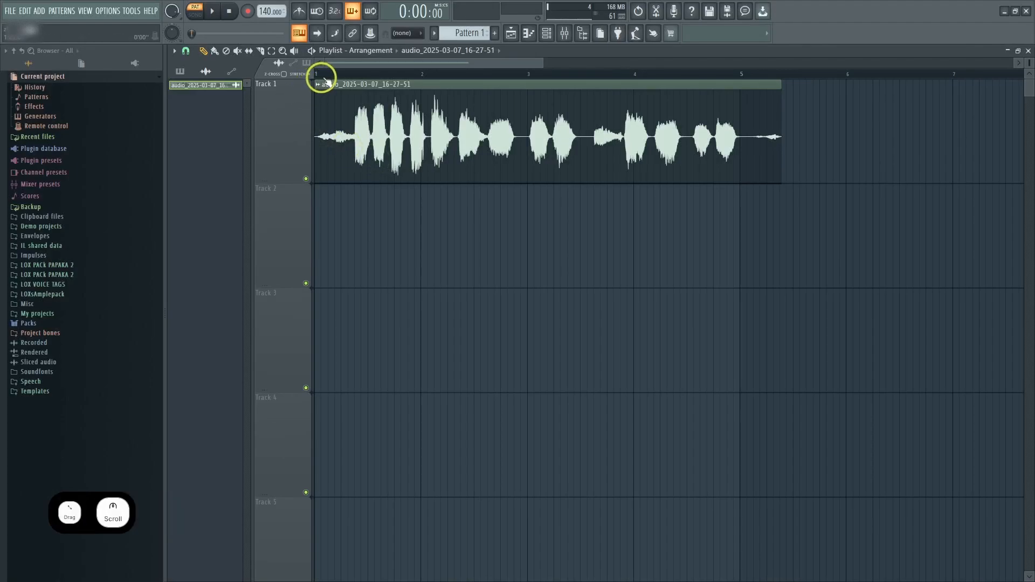
pyautogui.press('space')
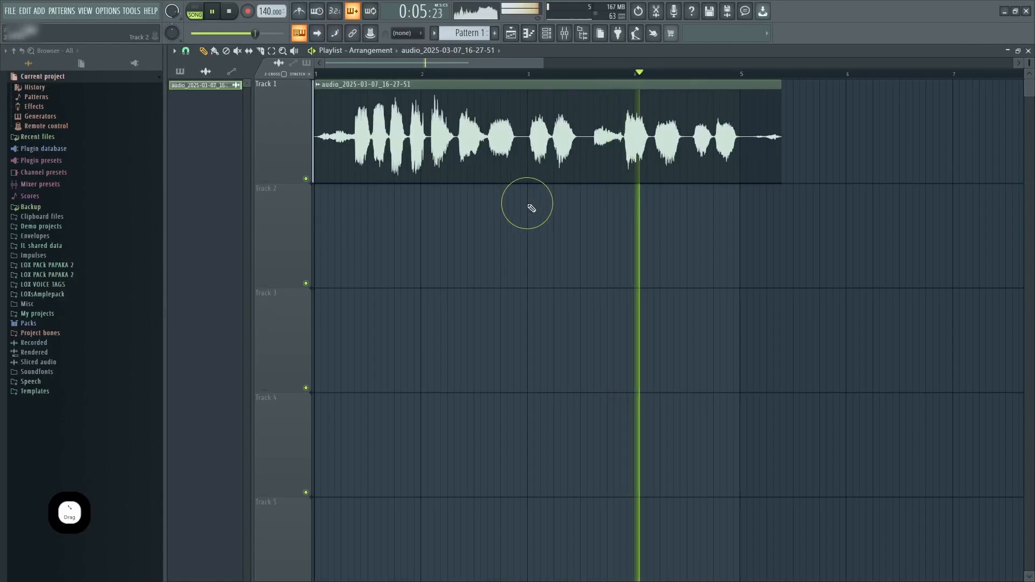
pyautogui.press('space')
# - Nudge the audio clip on Track 1 slightly past the start of bar 1
pyautogui.keyDown('ctrl'); pyautogui.scroll(-3, 446, 245); pyautogui.keyUp('ctrl')
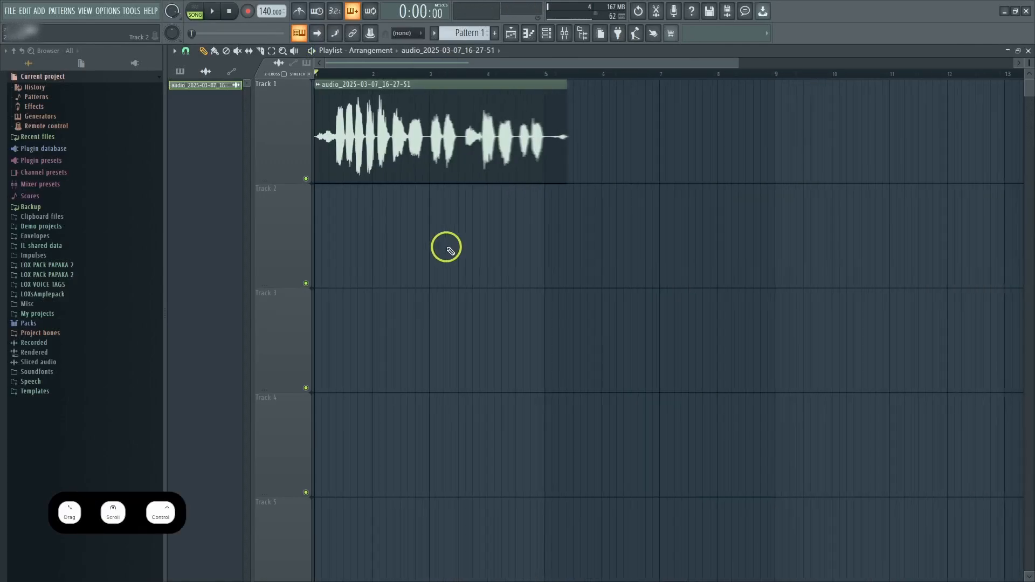
pyautogui.moveTo(429, 165); pyautogui.dragTo(436, 164)
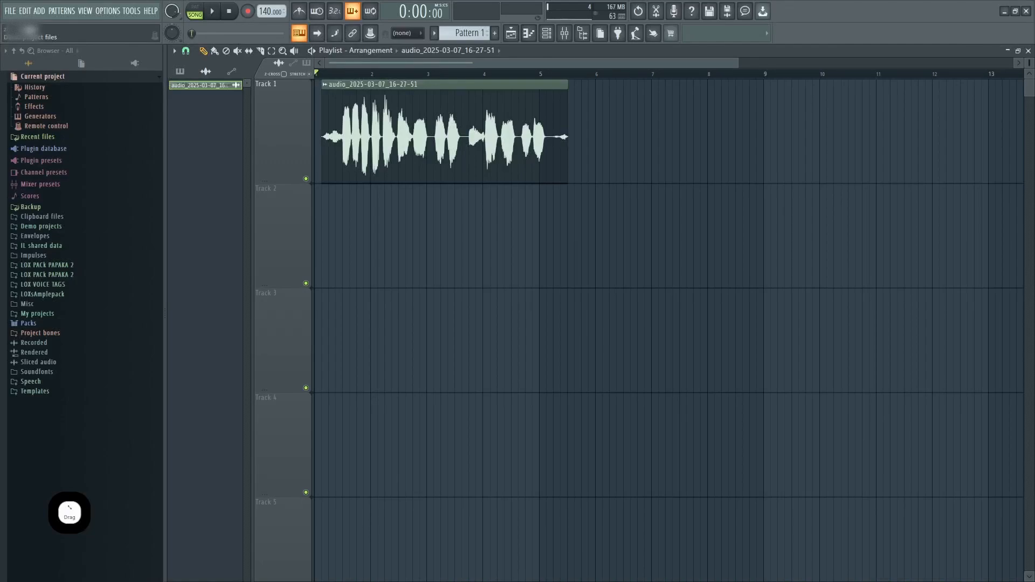
pyautogui.keyDown('ctrl'); pyautogui.scroll(3, 441, 287); pyautogui.keyUp('ctrl')
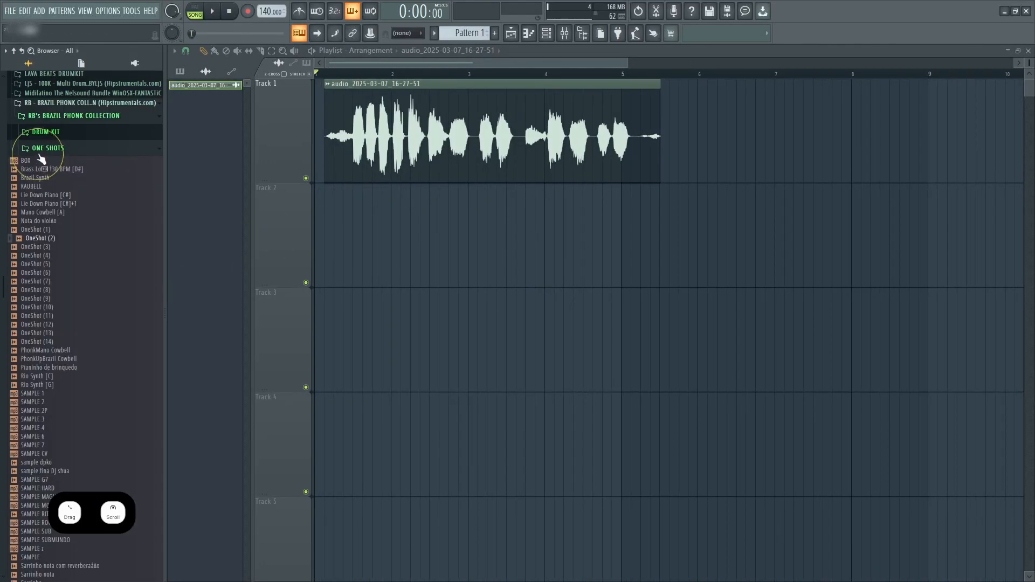
# - Audition several OneShot samples, including OneShot (13) and OneShot (12), in the Brazil Phonk collection's ONE SHOTS folder
pyautogui.moveTo(38, 157); pyautogui.dragTo(72, 339)
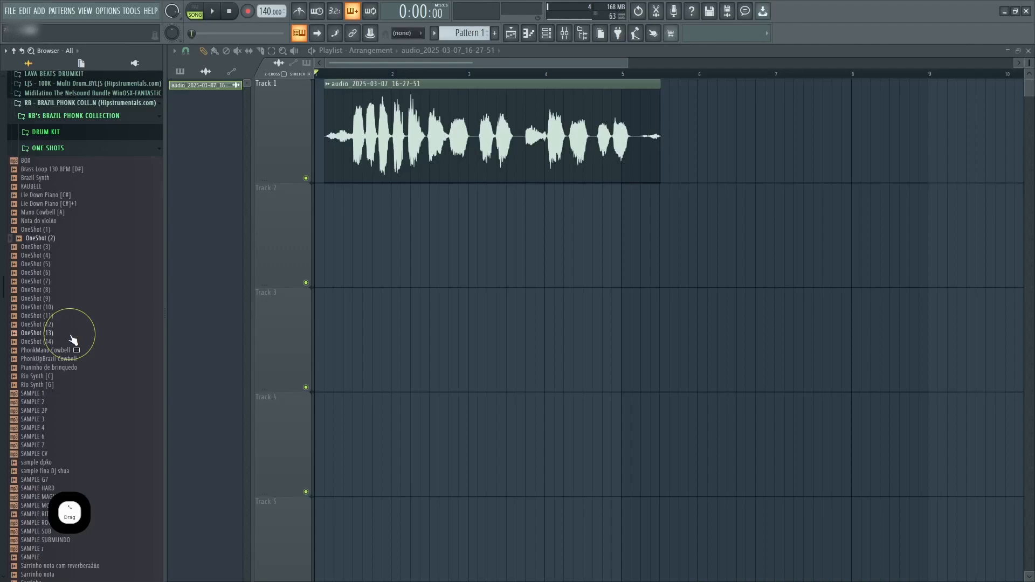
pyautogui.click(70, 335)
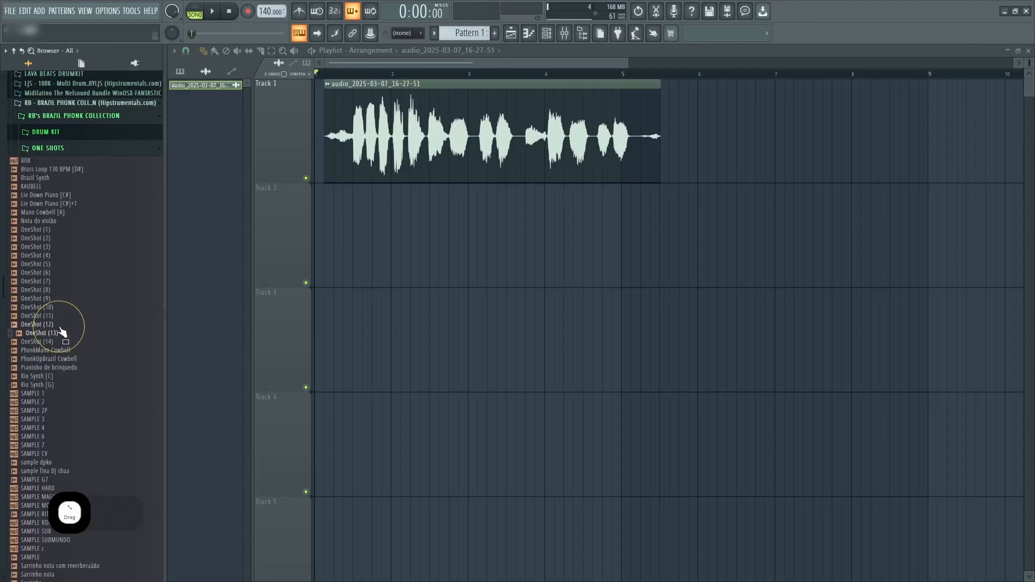
pyautogui.click(60, 327)
pyautogui.click(49, 310)
pyautogui.click(38, 301)
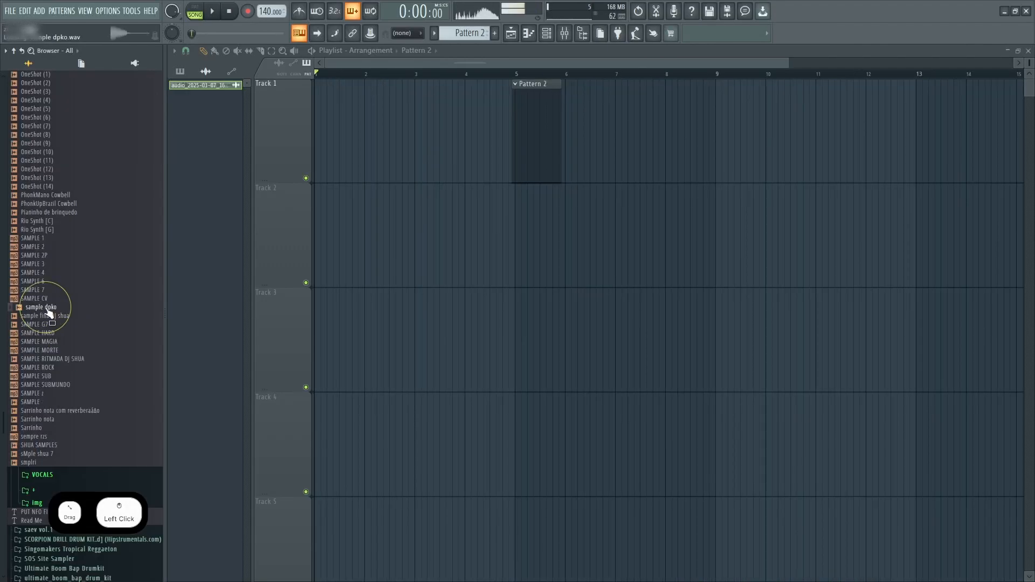
# - Add the sample dpko one-shot to the channel rack as a new channel and show its piano roll
pyautogui.click(48, 309)
pyautogui.press('F6')
pyautogui.moveTo(48, 309); pyautogui.dragTo(248, 89)
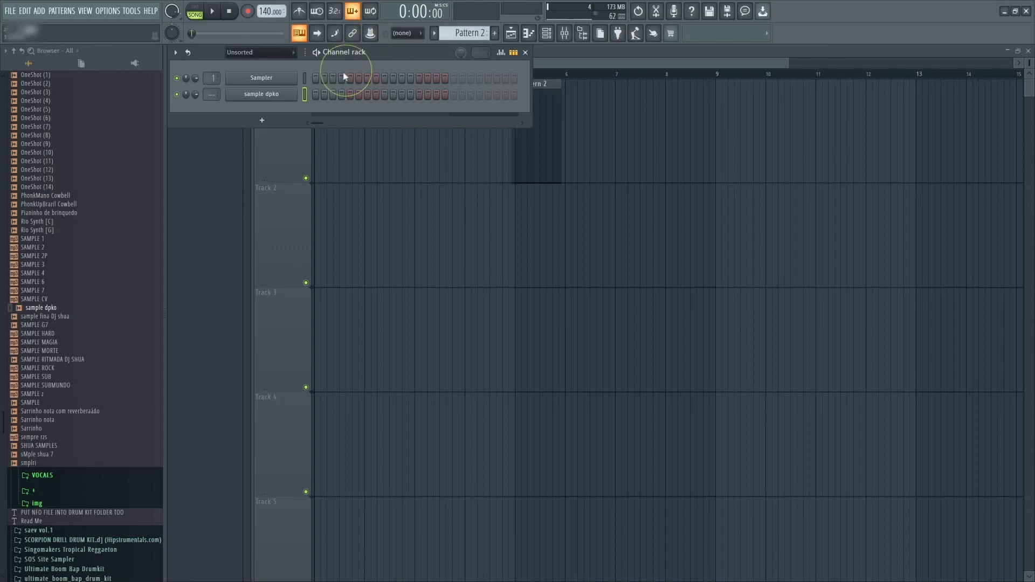
pyautogui.press('F7')
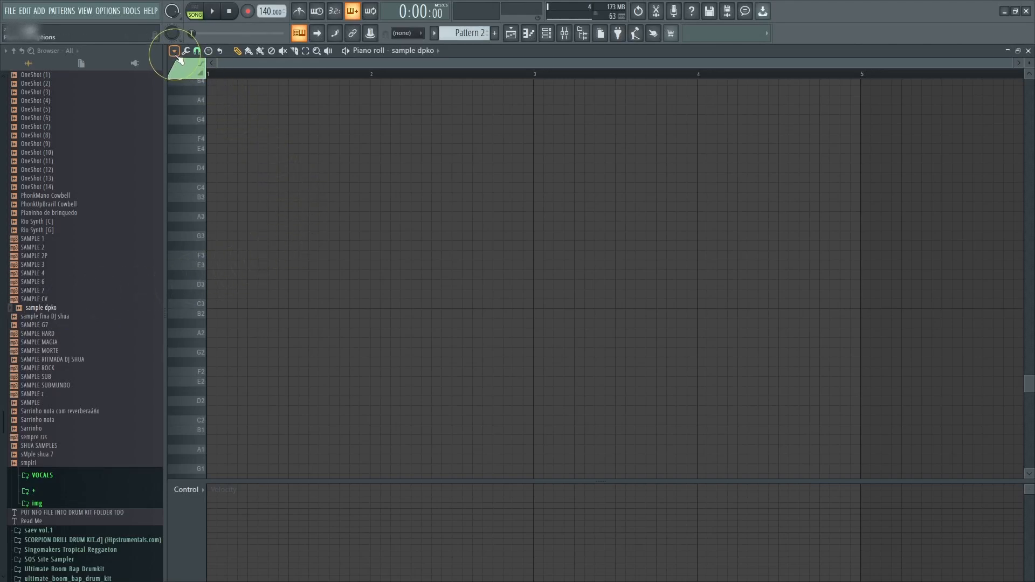
# - Set the piano roll's scale highlighting to Minor Natural (Aeolian)
pyautogui.click(175, 52)
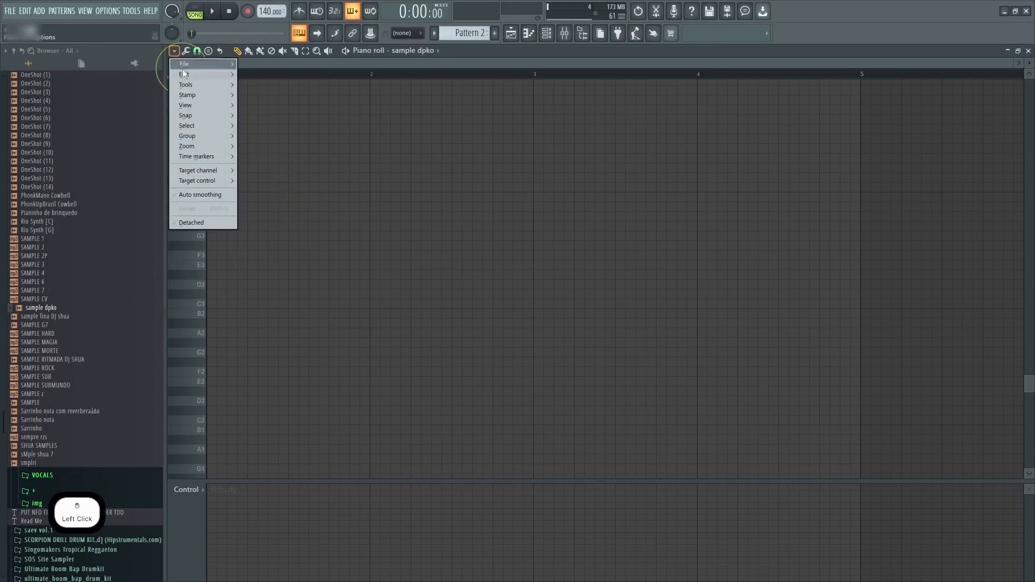
pyautogui.click(203, 105)
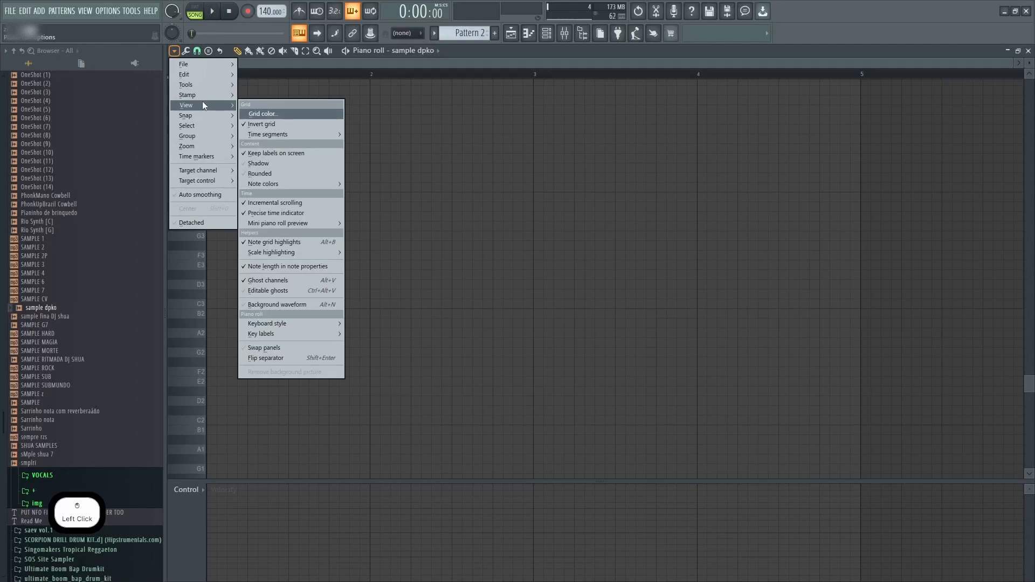
pyautogui.click(253, 135)
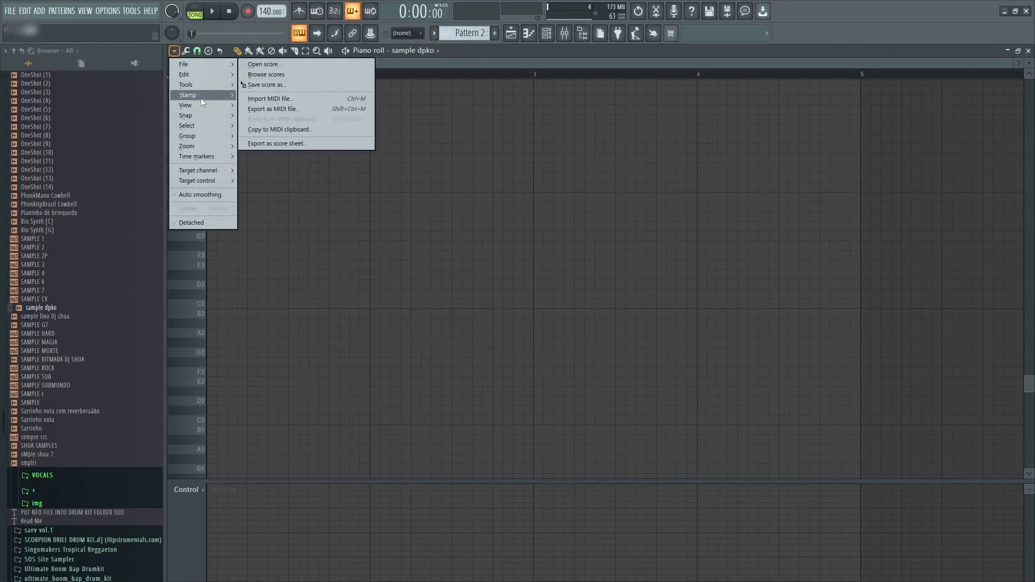
pyautogui.moveTo(204, 106)
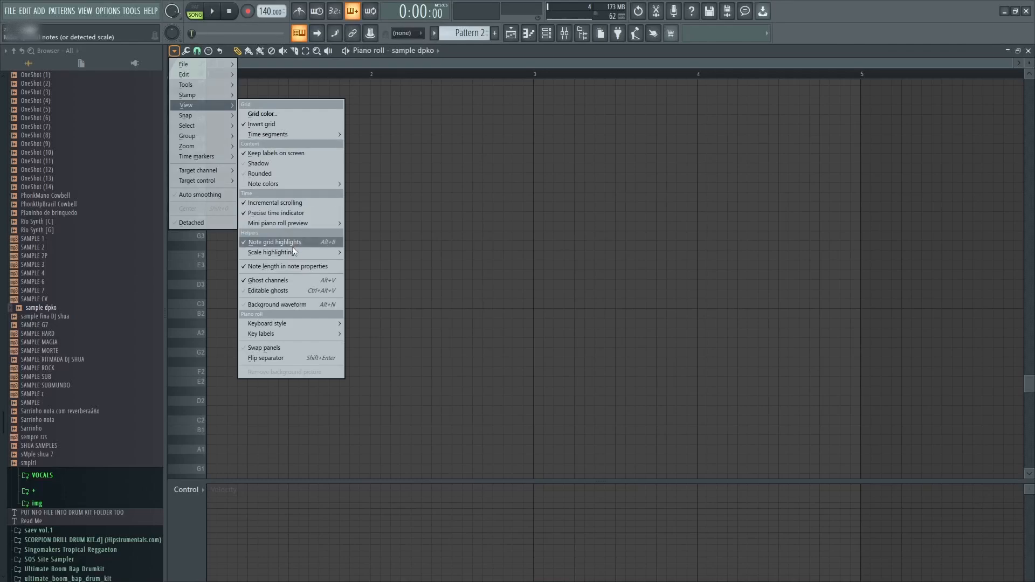
pyautogui.moveTo(293, 250)
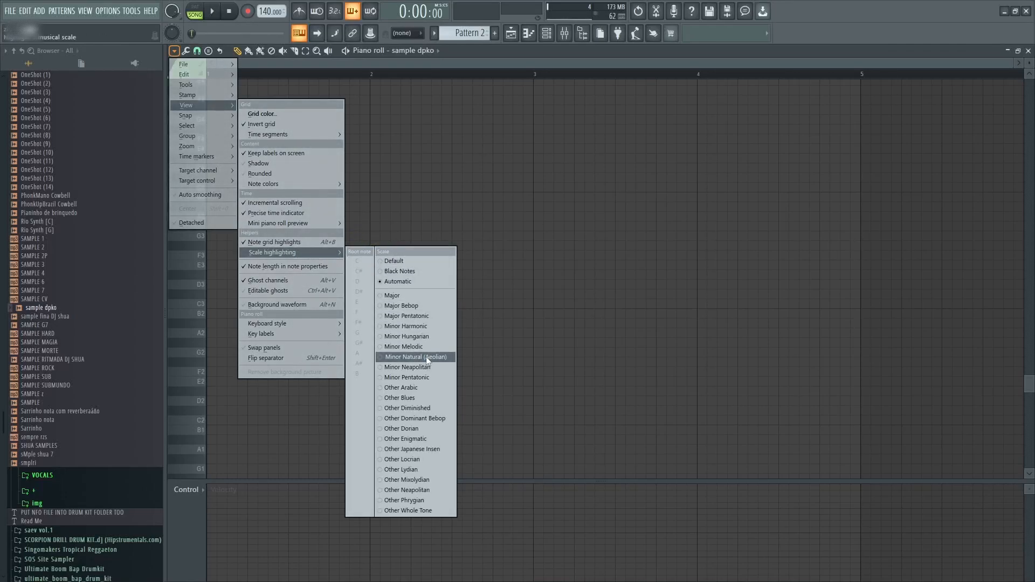
pyautogui.click(393, 358)
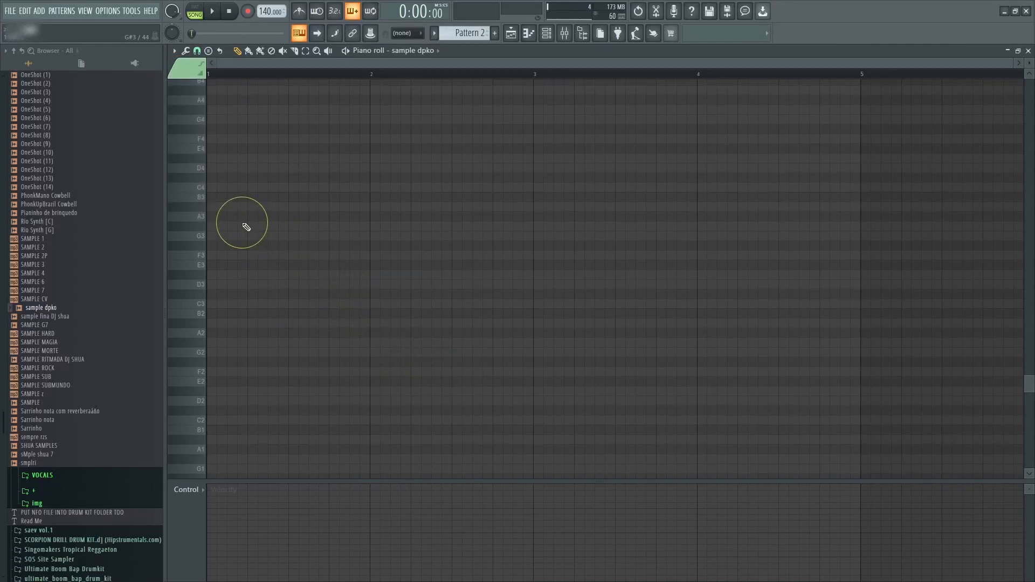
# - Set the root note of the piano roll's scale highlighting to D
pyautogui.click(175, 51)
pyautogui.click(195, 105)
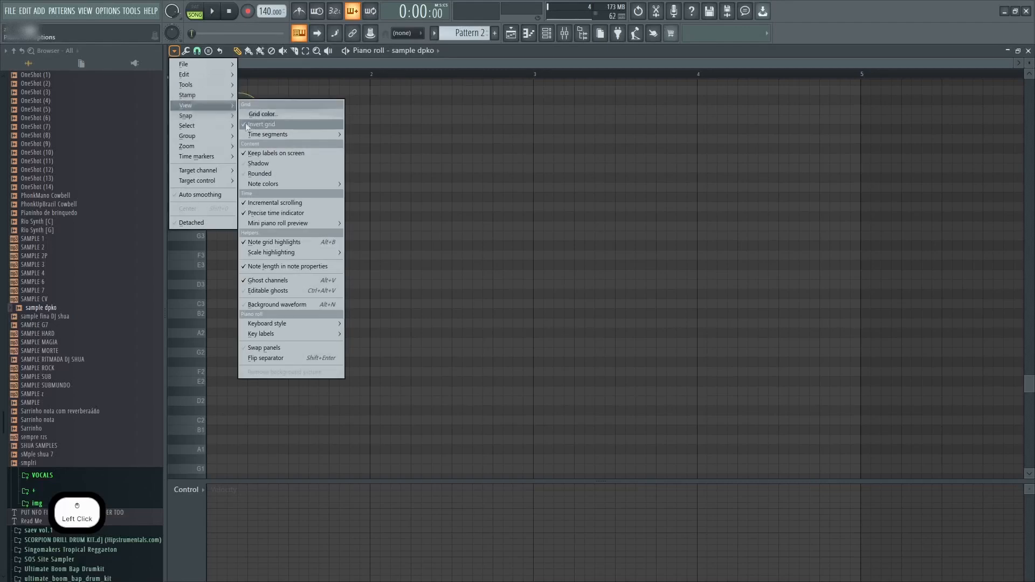
pyautogui.click(326, 251)
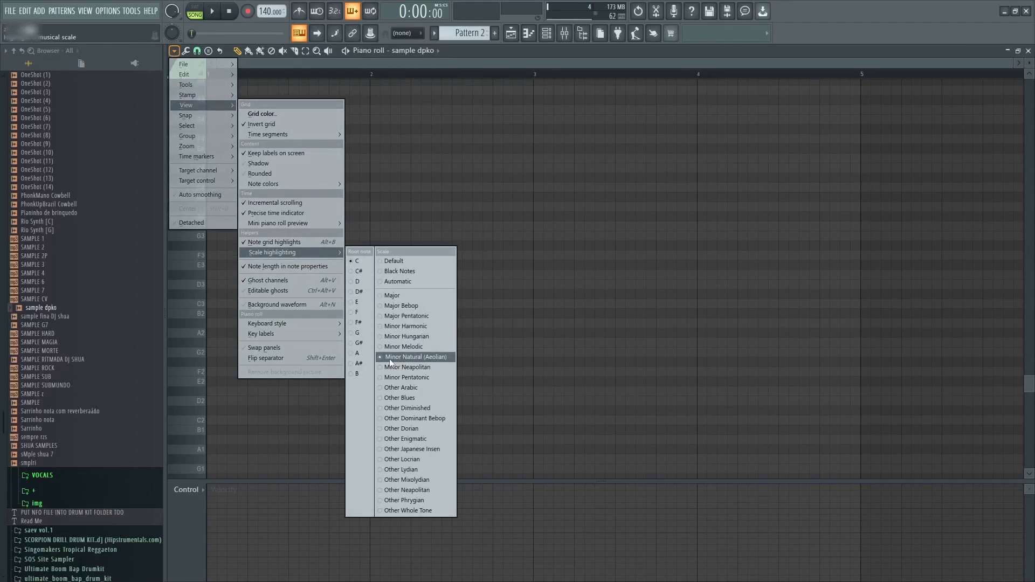
pyautogui.click(352, 259)
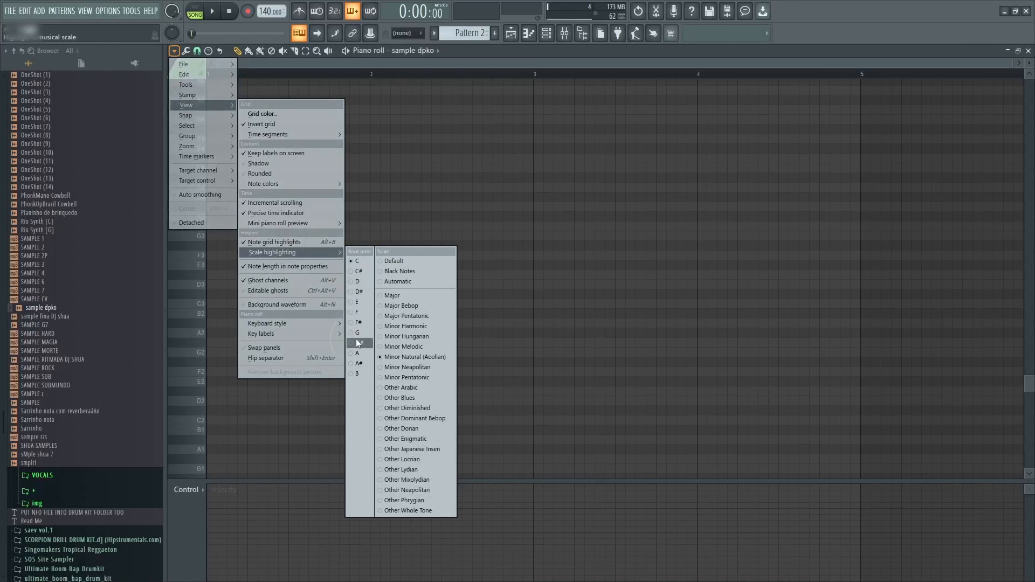
pyautogui.click(351, 282)
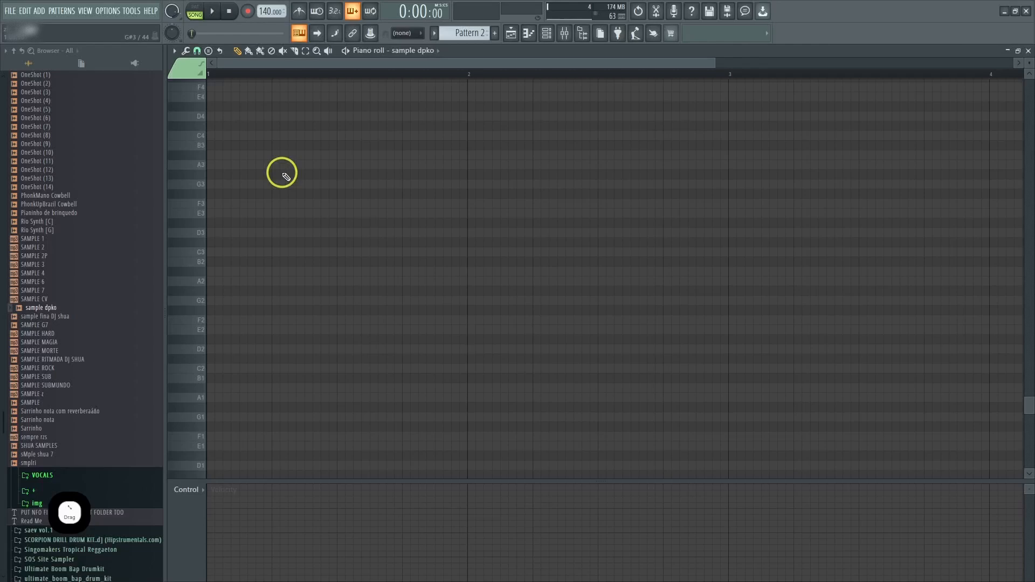
# - Play the recording in the playlist from just after the start of bar 1 to hear its melody
pyautogui.click(511, 33)
pyautogui.scroll(3, 440, 239)
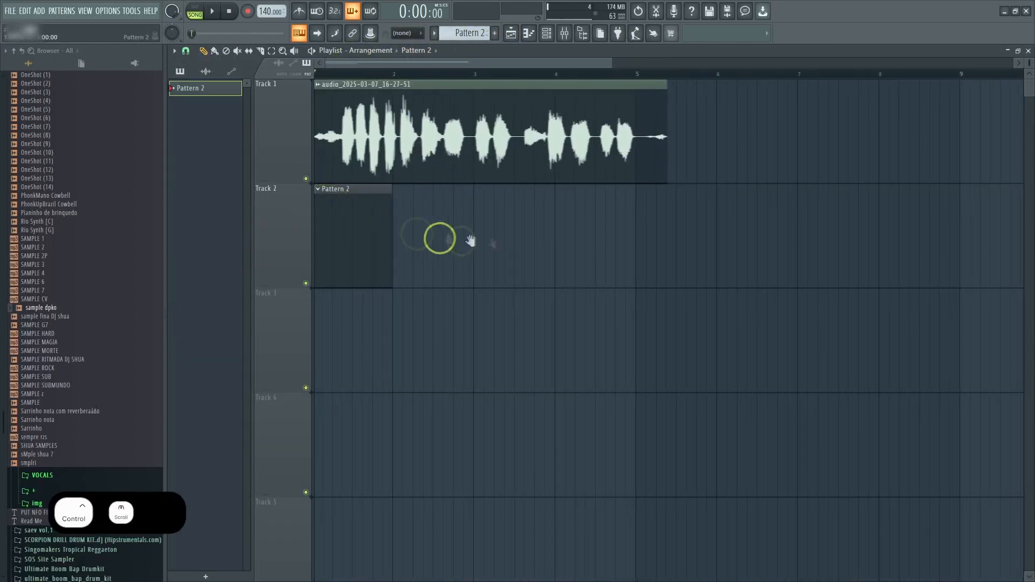
pyautogui.click(330, 73)
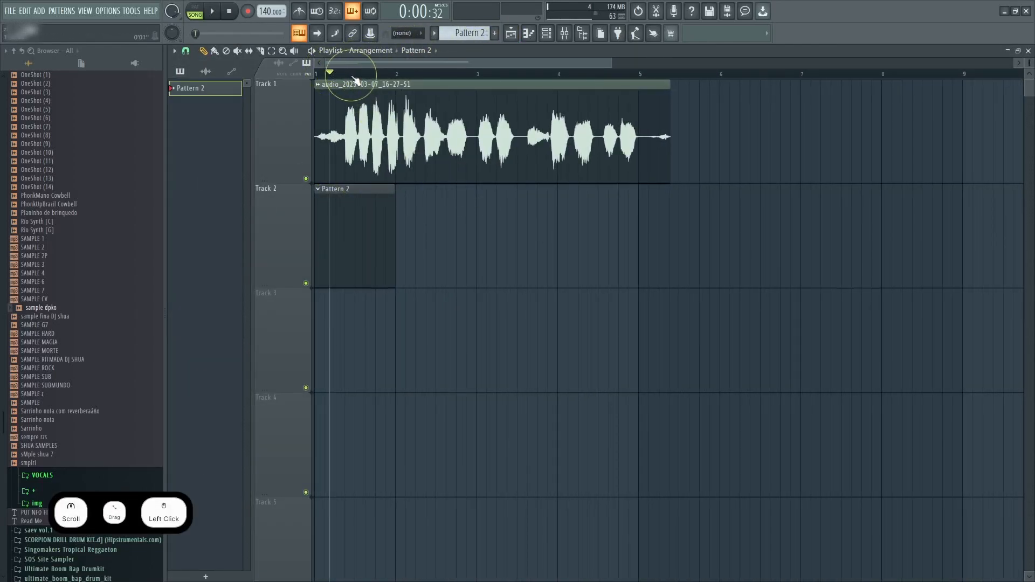
pyautogui.press('space')
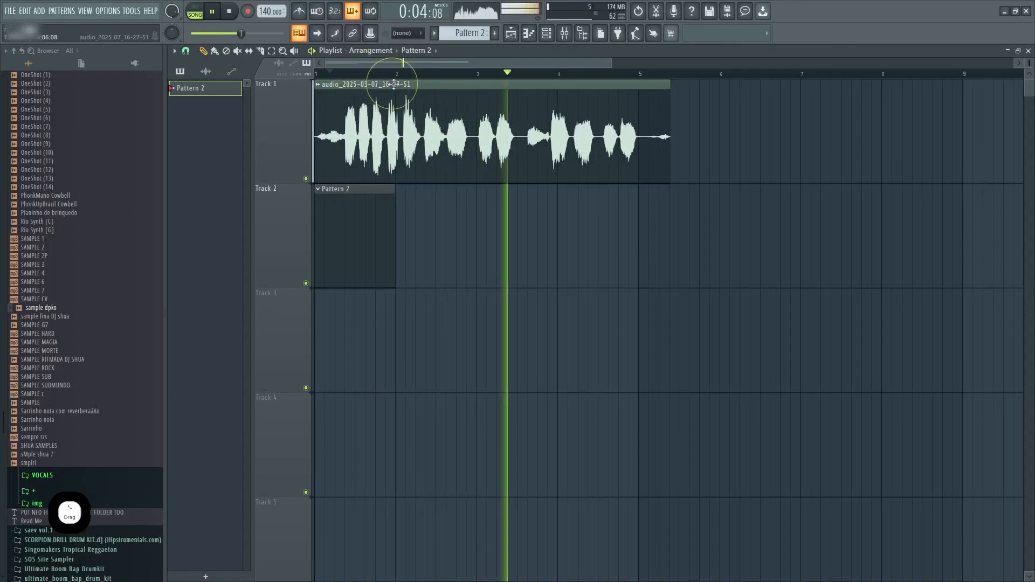
pyautogui.press('space')
# - Switch from the audio clip's piano roll to the empty piano roll of the sample dpko channel
pyautogui.press('F7')
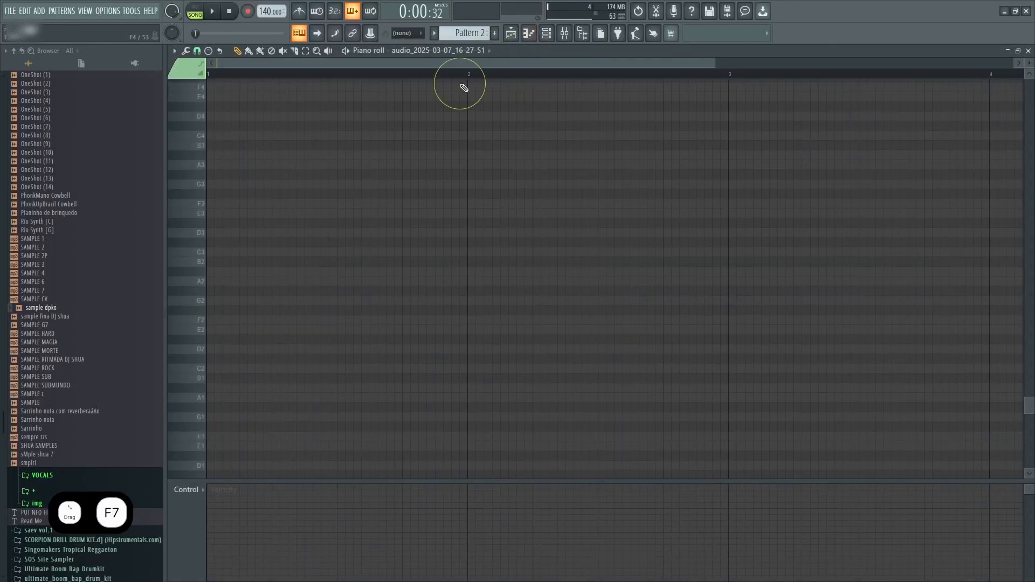
pyautogui.click(547, 33)
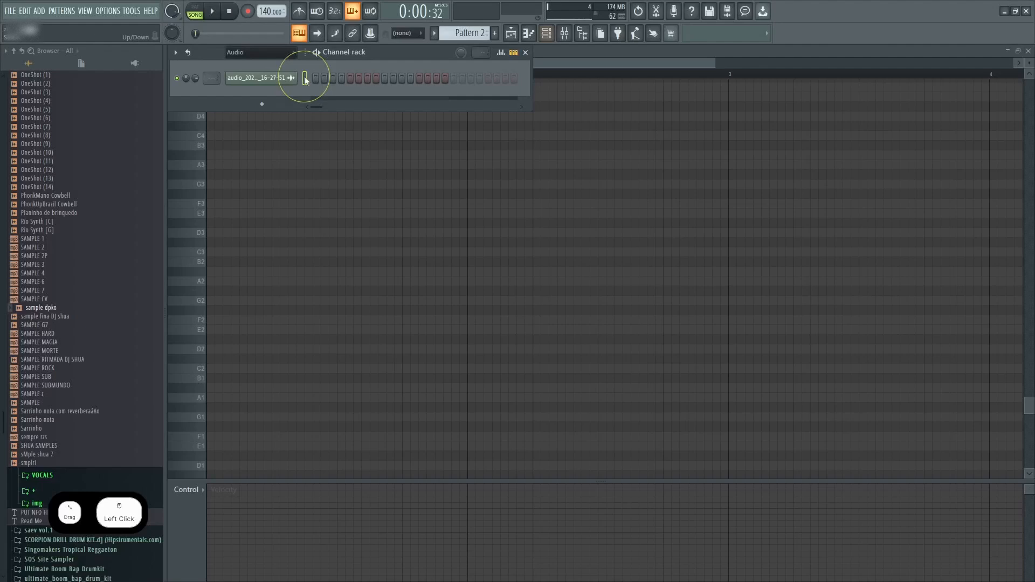
pyautogui.click(510, 34)
pyautogui.press('F7')
pyautogui.scroll(2, 235, 183)
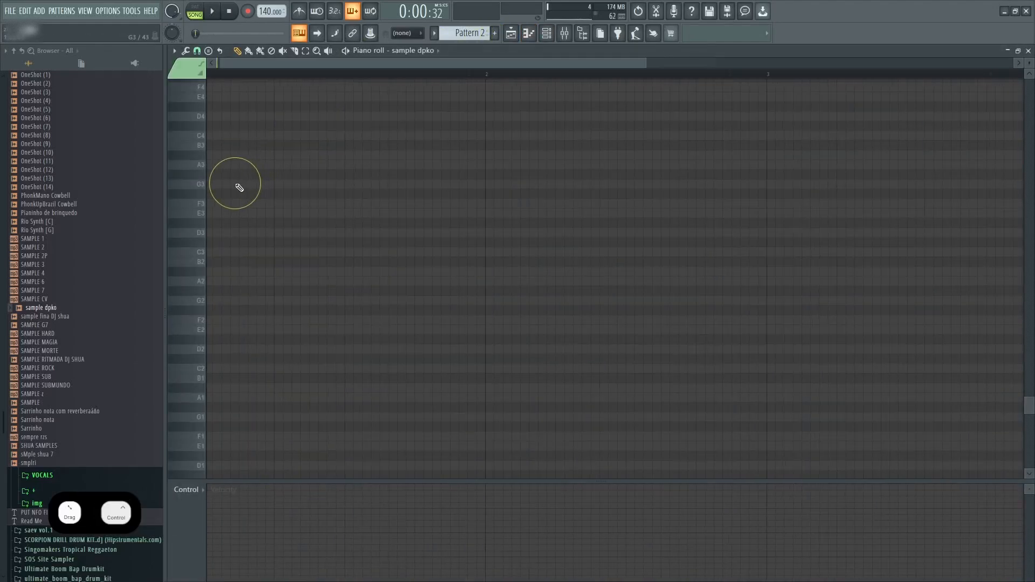
pyautogui.moveTo(410, 154); pyautogui.dragTo(478, 144)
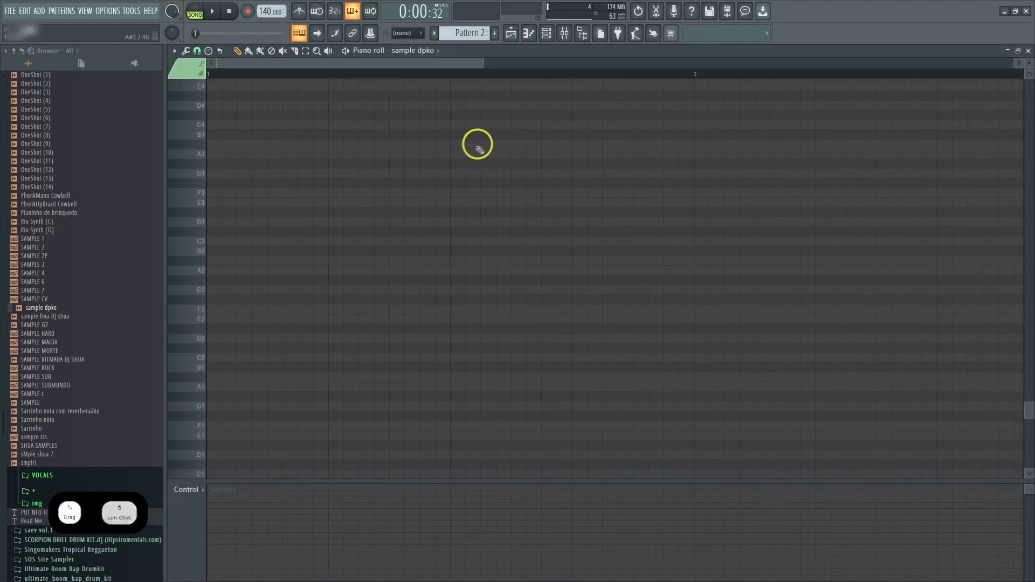
pyautogui.keyDown('ctrl'); pyautogui.click(436, 159); pyautogui.keyUp('ctrl')
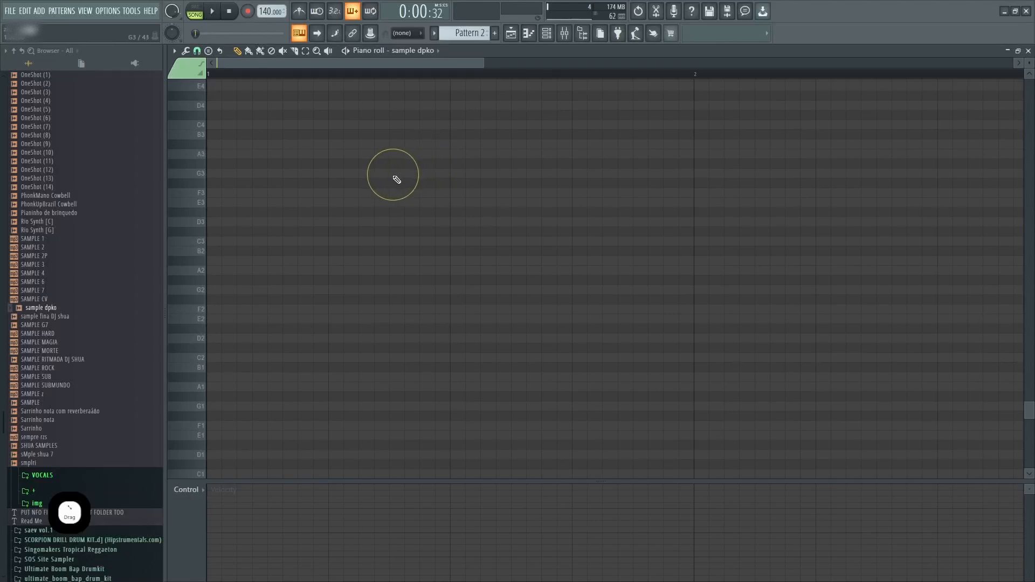
# - Lower the project tempo to 105 BPM and restretch all channels to match it
pyautogui.moveTo(272, 11); pyautogui.dragTo(271, 79)
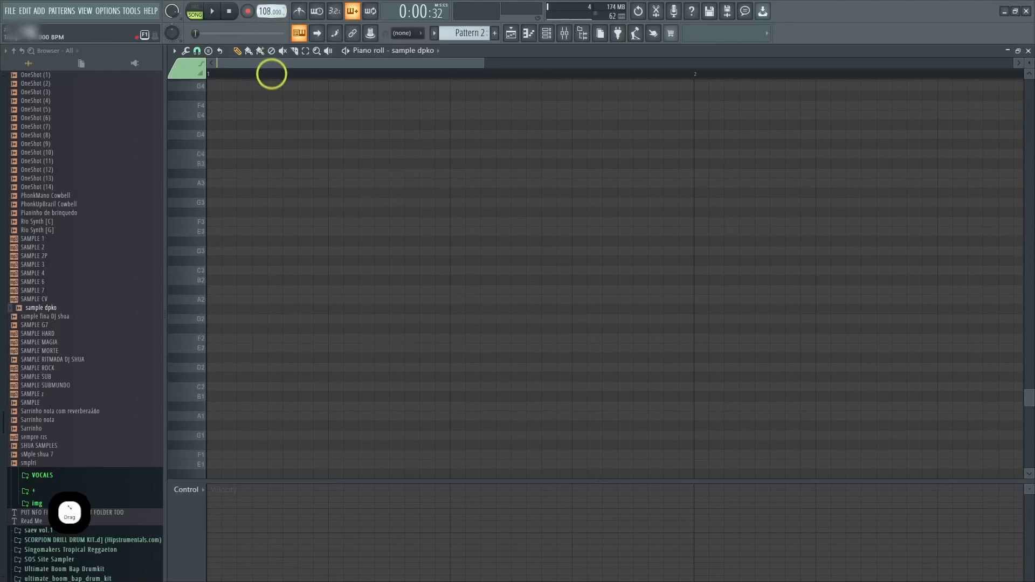
pyautogui.click(530, 325)
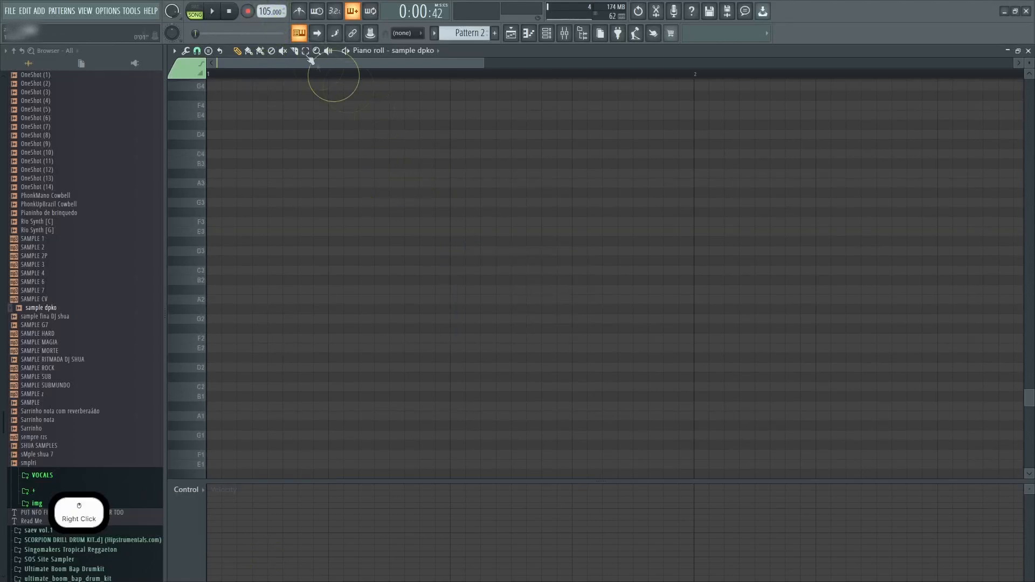
pyautogui.rightClick(271, 15)
pyautogui.press('Escape')
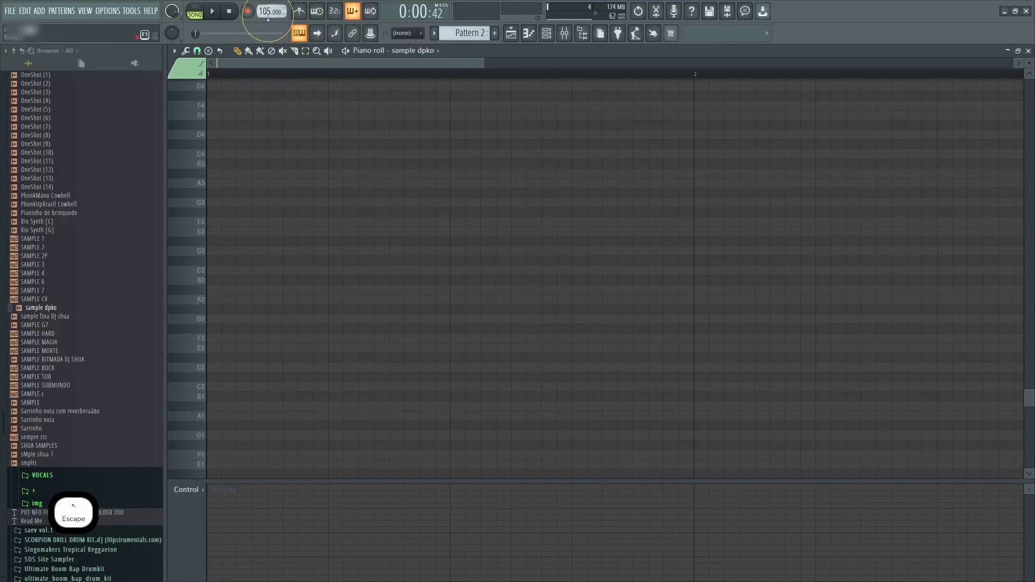
# - Tap the project tempo to 88 BPM with the Tempo tapper and restretch all channels
pyautogui.rightClick(269, 17)
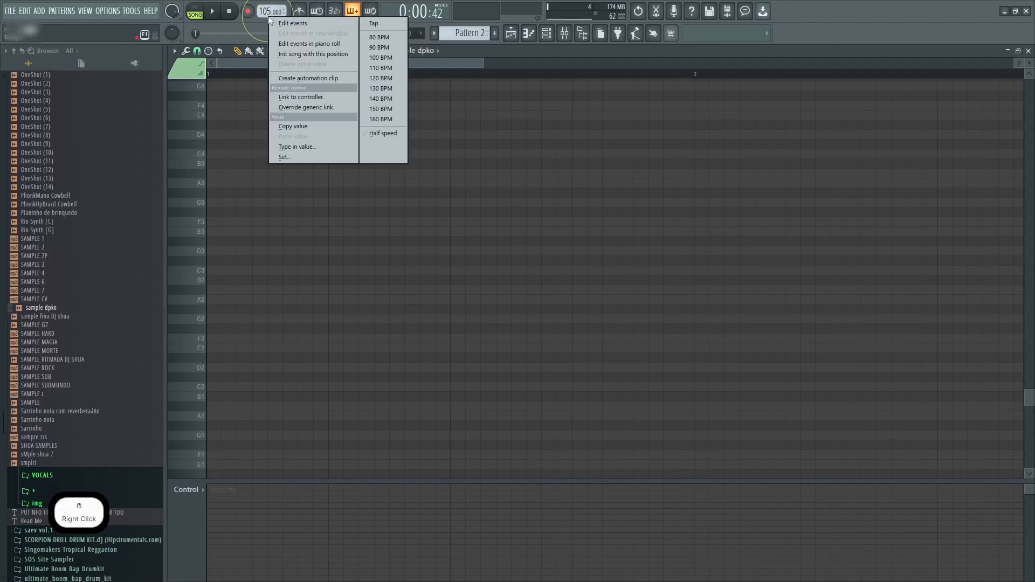
pyautogui.click(377, 23)
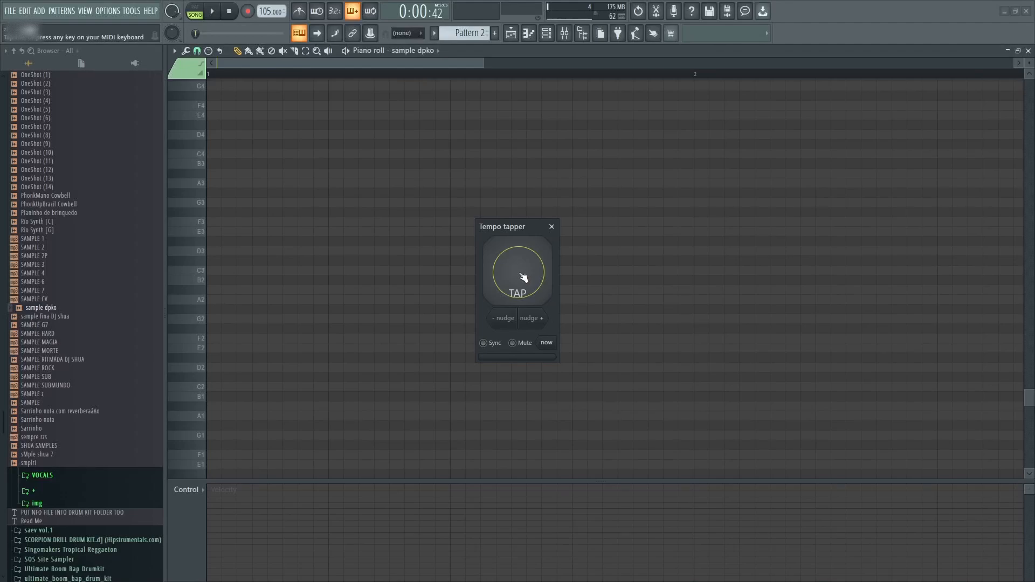
pyautogui.click(523, 277)
pyautogui.click(523, 278)
pyautogui.click(524, 277)
pyautogui.click(521, 275)
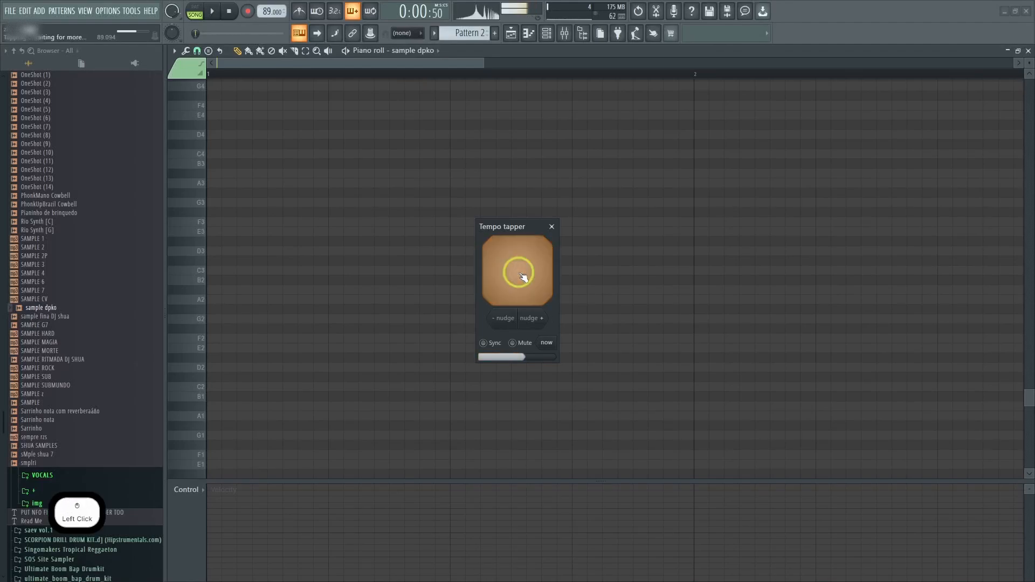
pyautogui.click(521, 275)
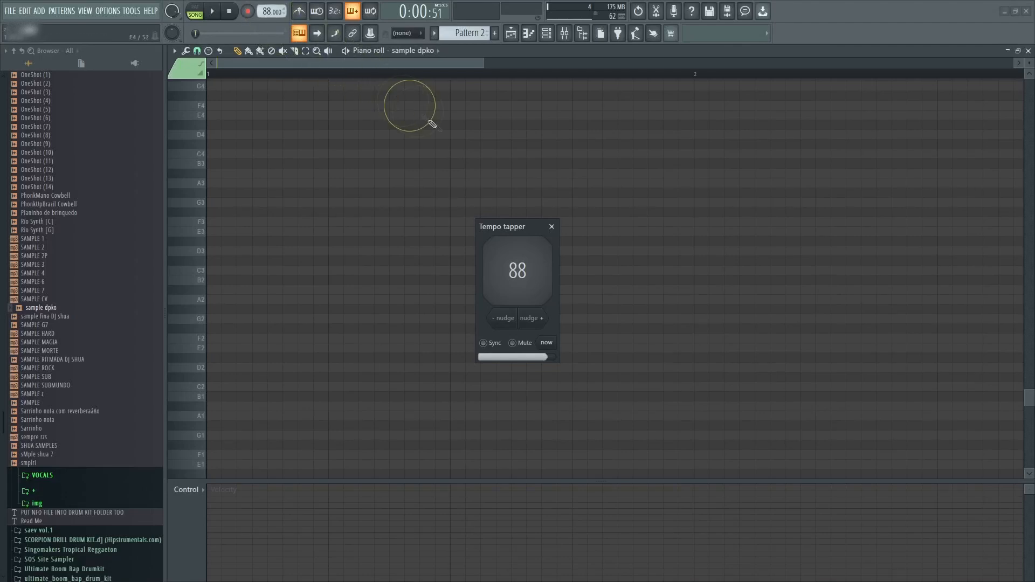
pyautogui.click(552, 227)
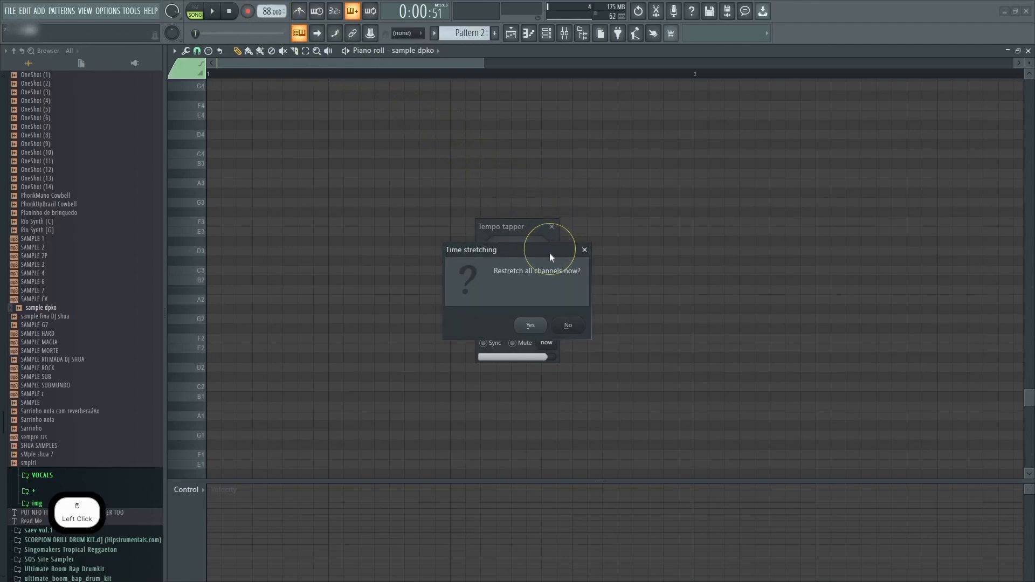
pyautogui.click(531, 325)
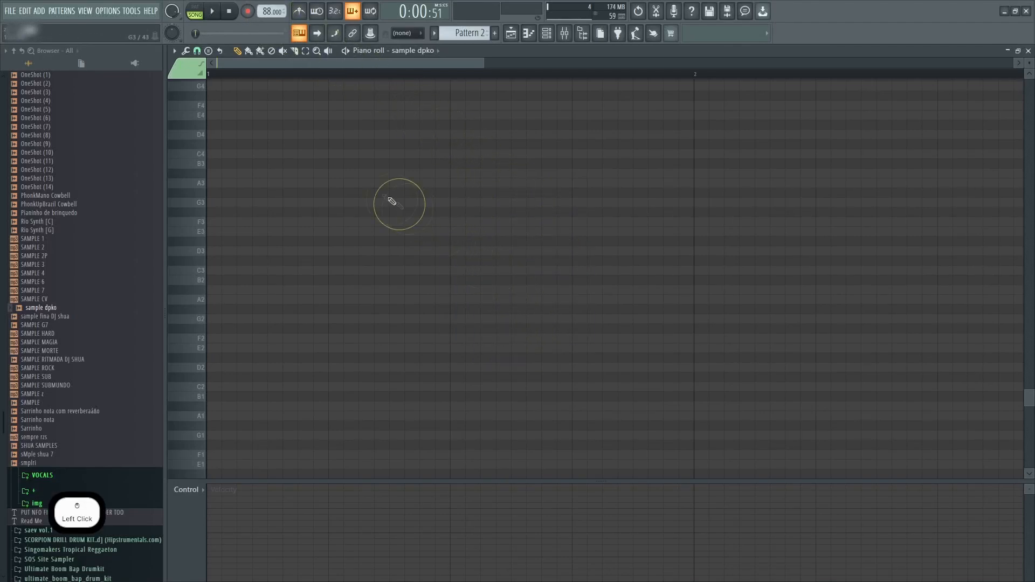
# - Include notes in the recording filter and arm recording
pyautogui.rightClick(247, 10)
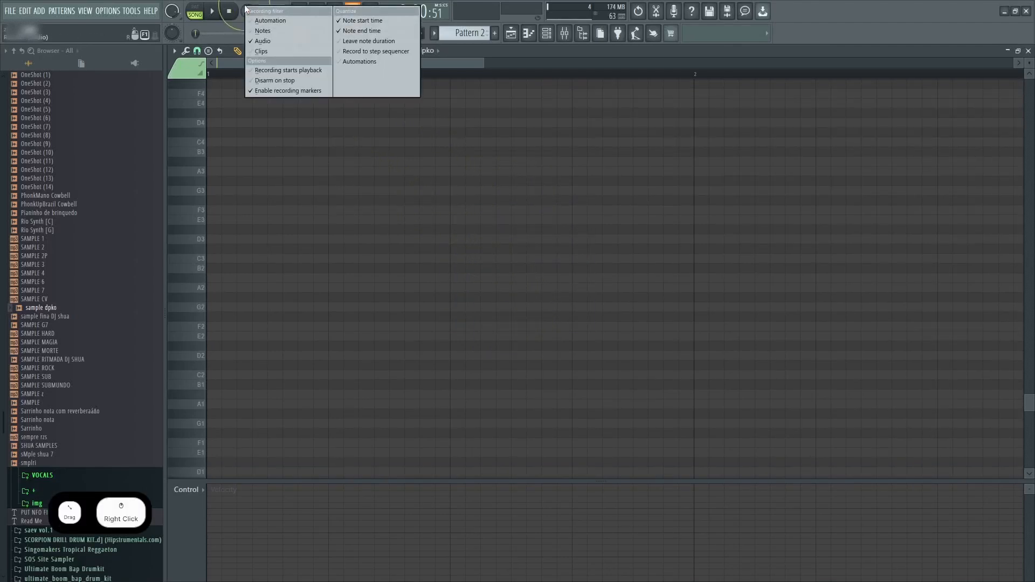
pyautogui.click(270, 30)
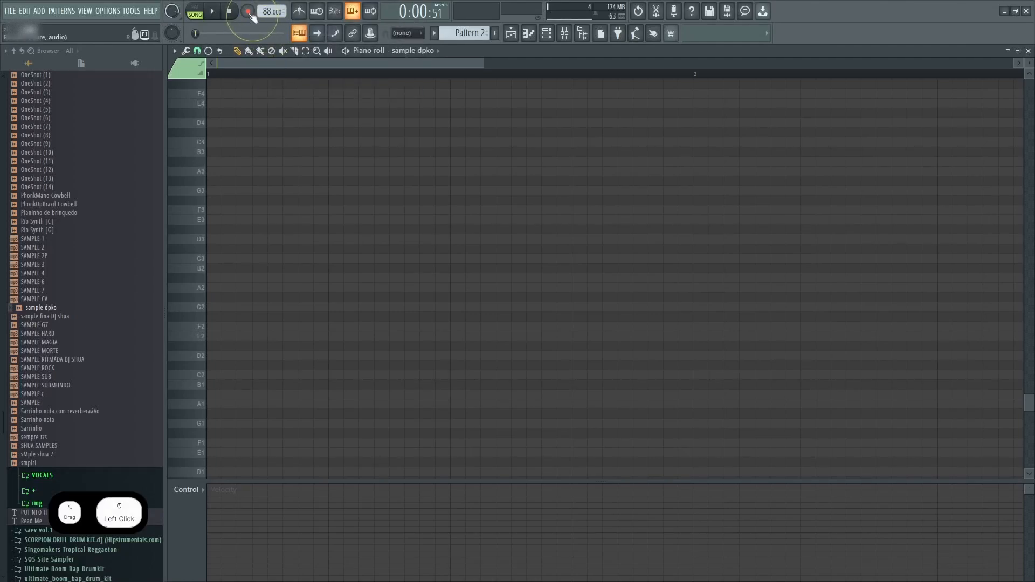
pyautogui.click(250, 12)
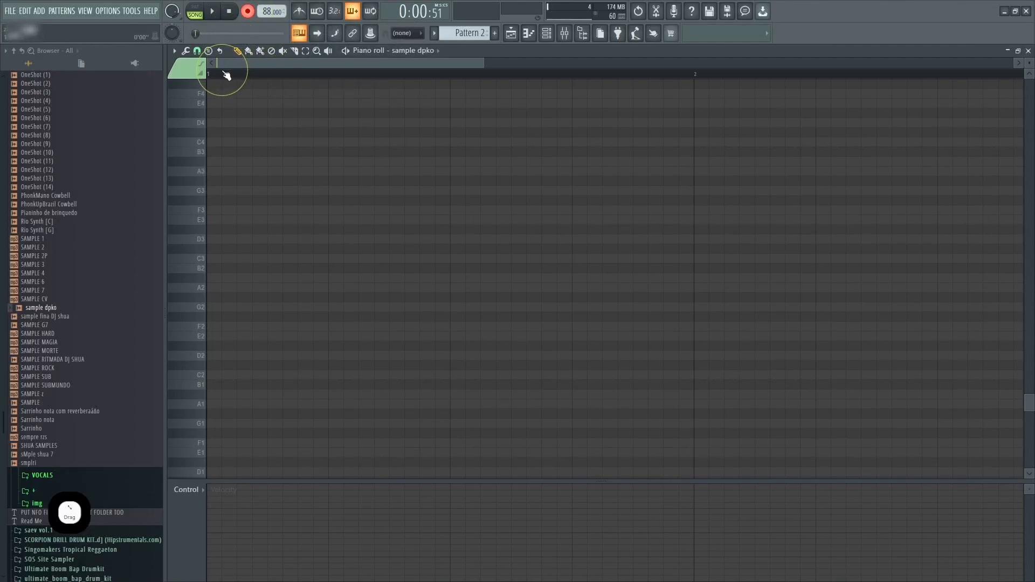
# - Return the playhead to the start of bar 1 and enable the countdown before recording
pyautogui.moveTo(224, 73); pyautogui.dragTo(208, 69)
pyautogui.click(338, 11)
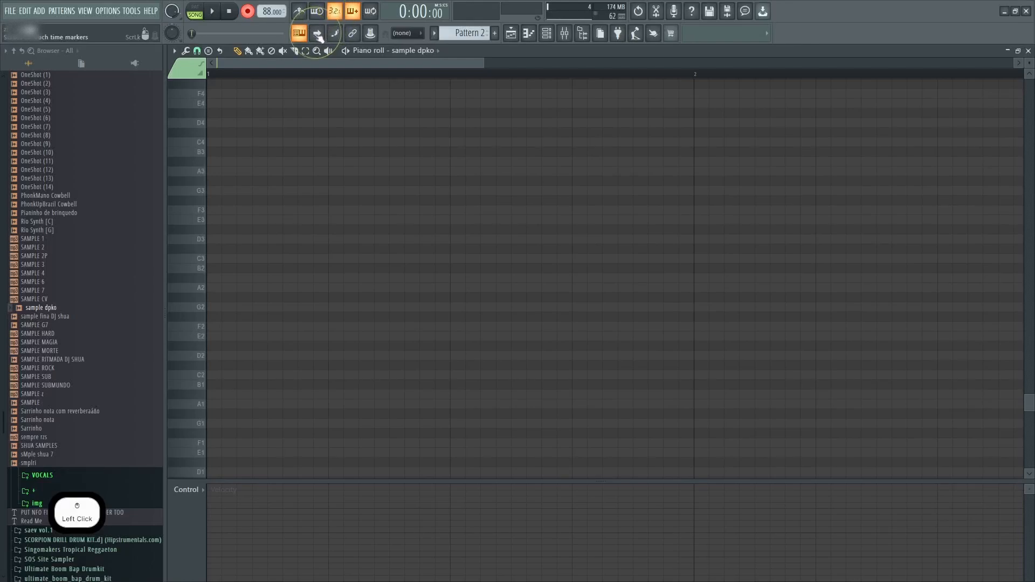
pyautogui.moveTo(226, 72); pyautogui.dragTo(196, 79)
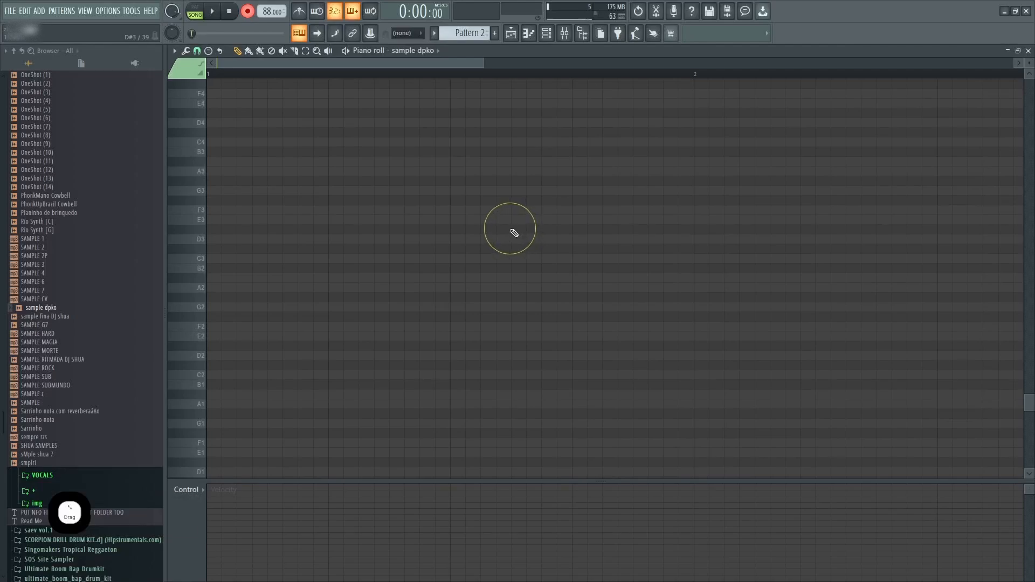
# - Audition different pitches of the sample with the typing keyboard to find the melody's notes
pyautogui.press('h')
pyautogui.press('d')
pyautogui.press('t')
pyautogui.press('s')
pyautogui.press('g')
pyautogui.press('j')
pyautogui.press('l')
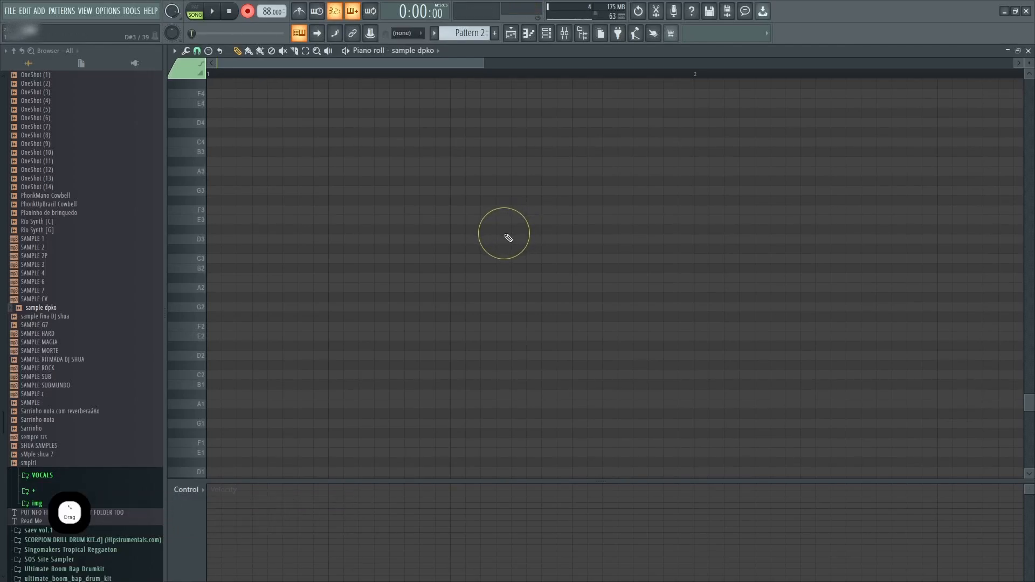
pyautogui.press('s')
pyautogui.press('s')
pyautogui.press('s')
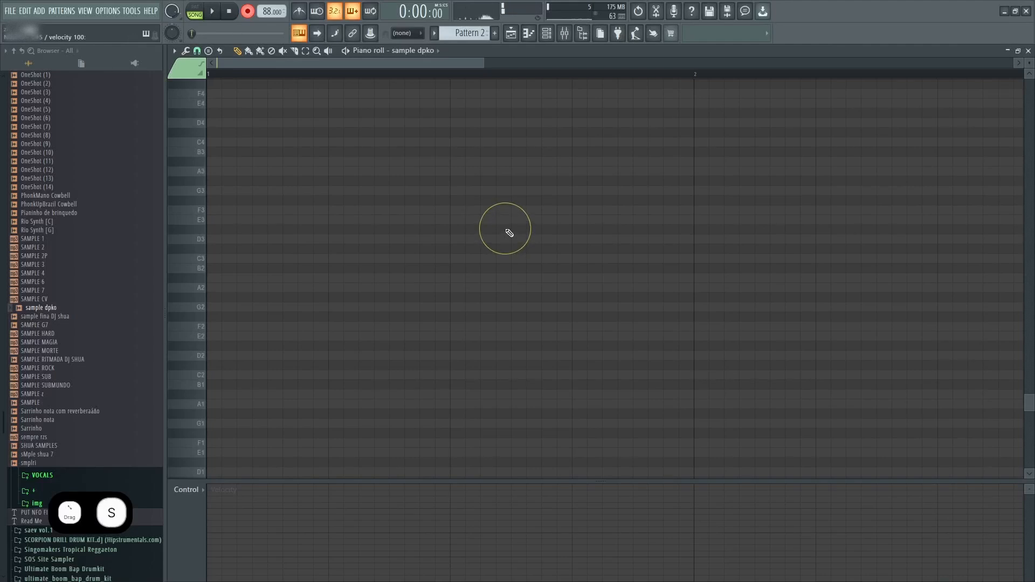
# - Try to record the sample's notes in song mode
pyautogui.press('space')
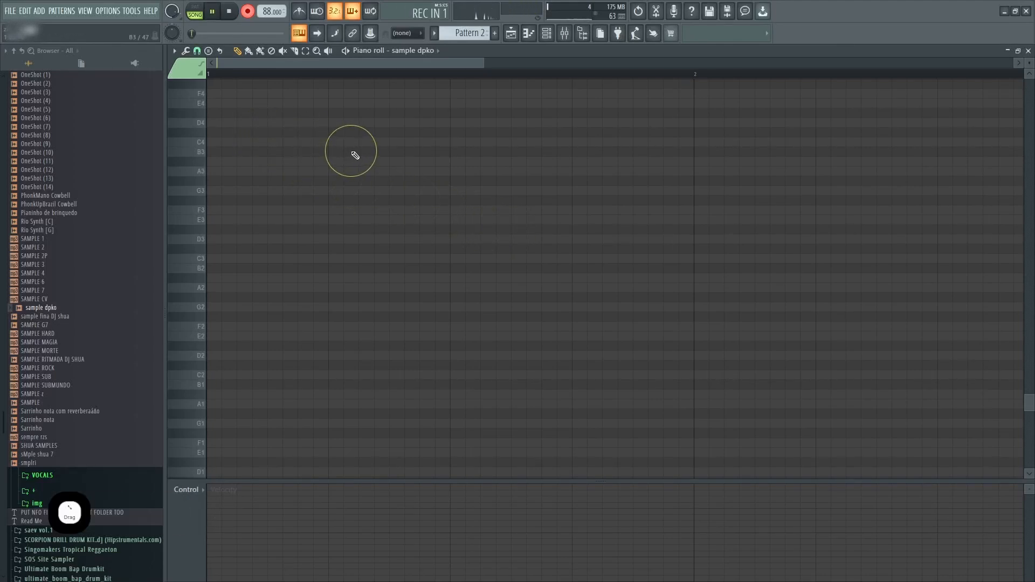
pyautogui.press('s')
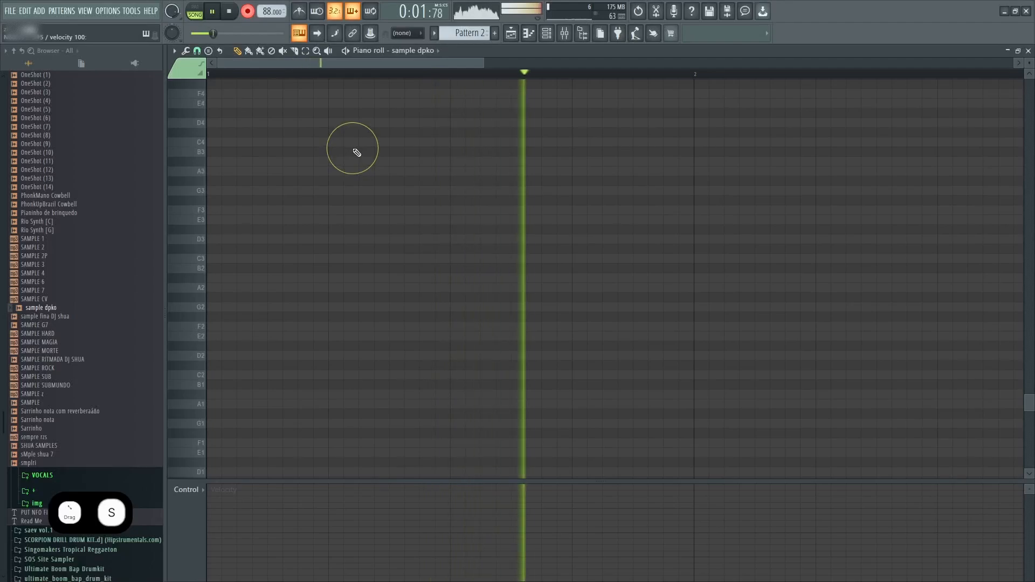
pyautogui.press('space')
pyautogui.click(510, 33)
pyautogui.rightClick(423, 126)
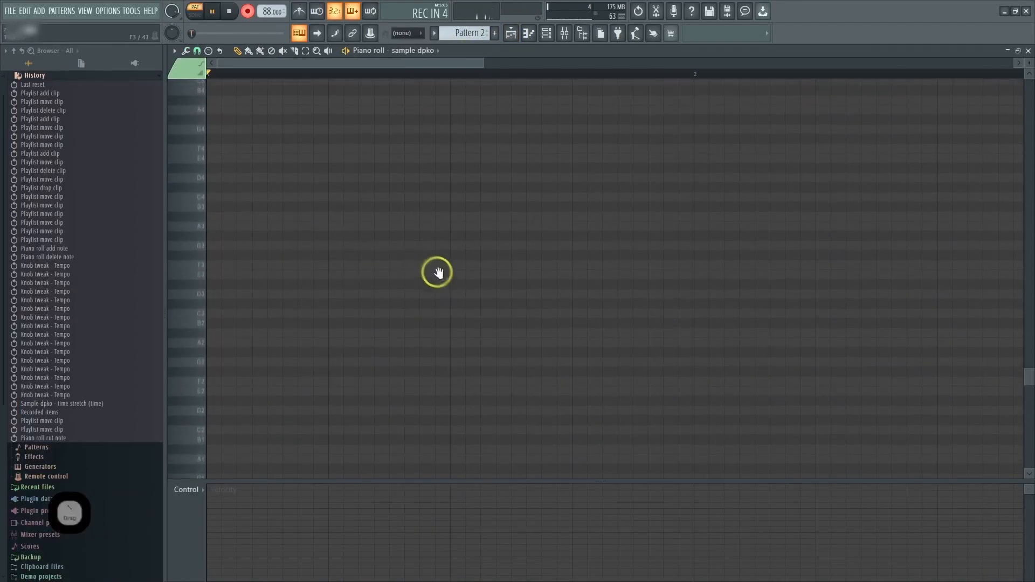
# - Record about two bars of the melody's rhythm in pattern mode as G5 notes in Pattern 2
pyautogui.scroll(-3, 439, 273)
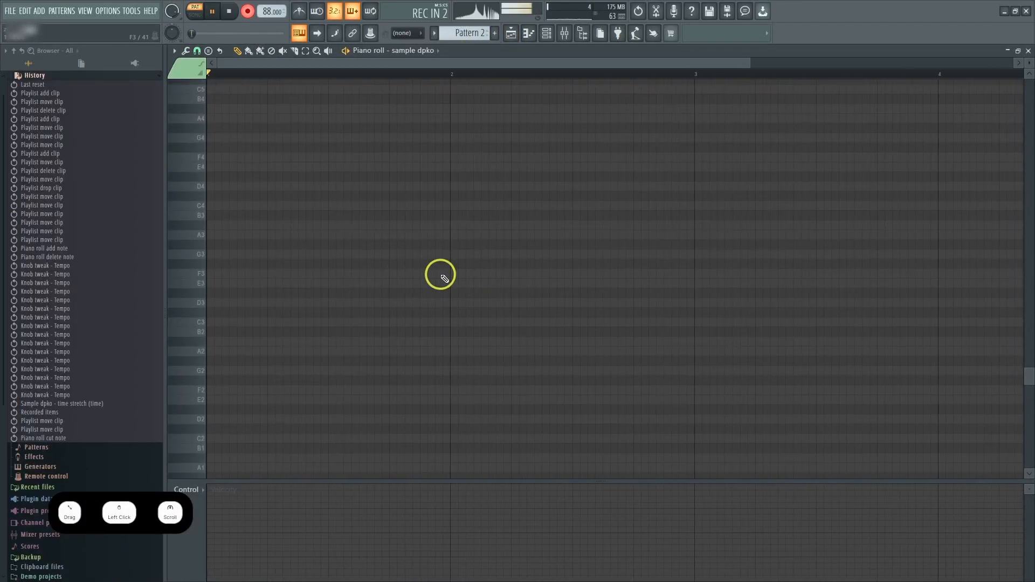
pyautogui.press('d')
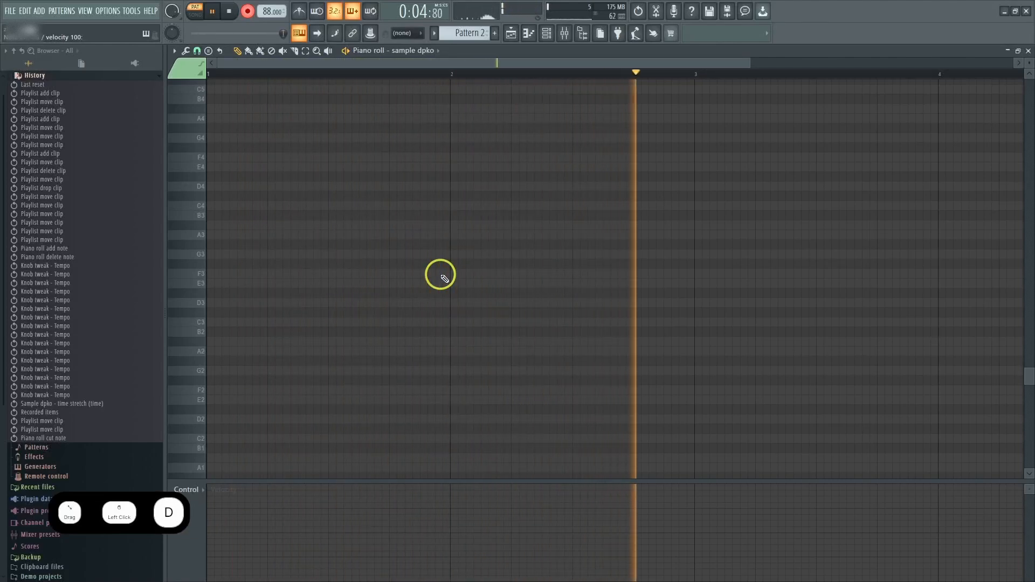
pyautogui.press('space')
pyautogui.scroll(5, 549, 415)
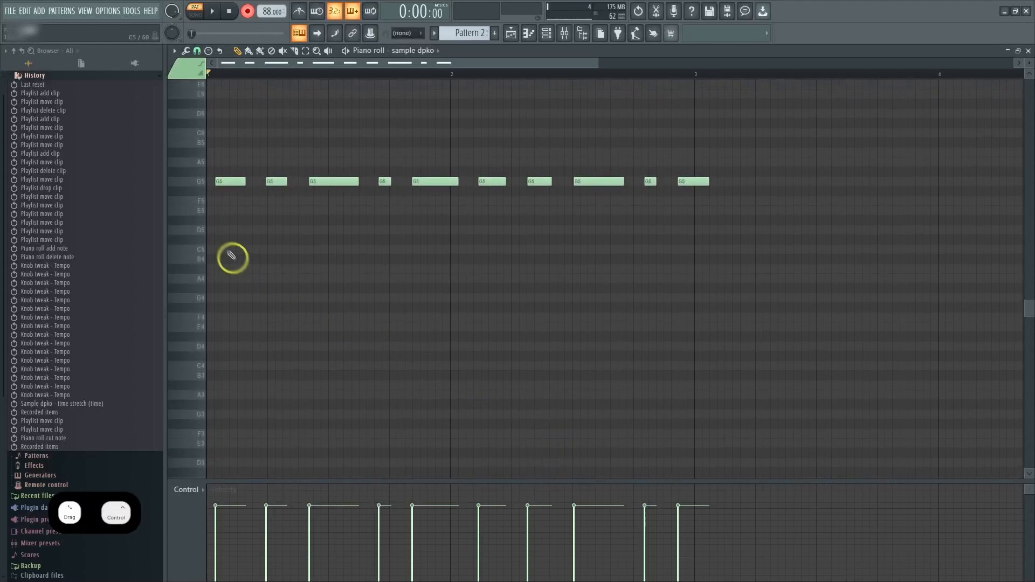
# - Move all recorded notes earlier together so the first one begins at the start of bar 1
pyautogui.scroll(2, 233, 259)
pyautogui.hotkey('ctrl', 'a')
pyautogui.scroll(-1, 316, 260)
pyautogui.moveTo(223, 183); pyautogui.dragTo(170, 181)
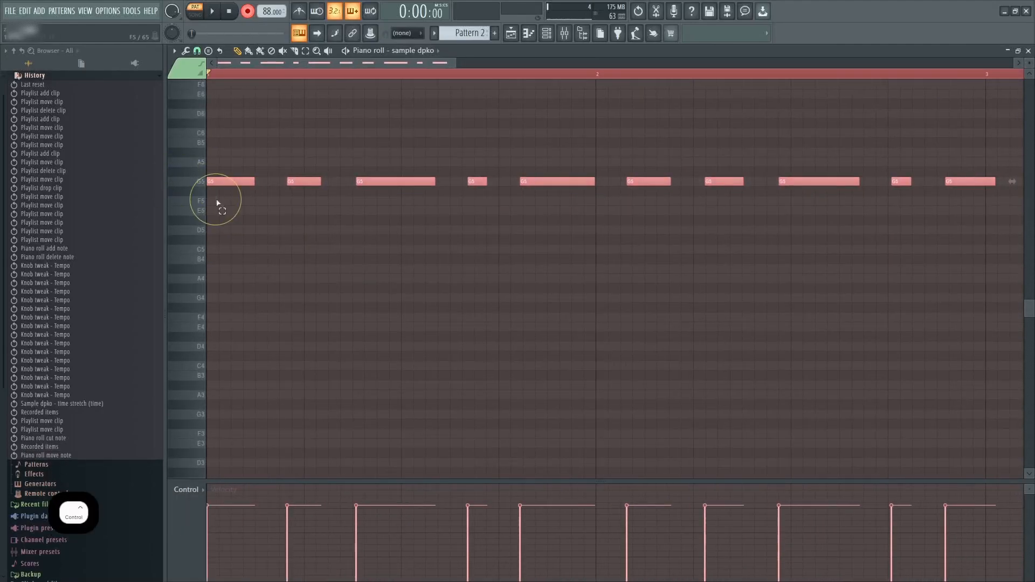
pyautogui.keyDown('ctrl'); pyautogui.click(222, 204); pyautogui.keyUp('ctrl')
pyautogui.scroll(2, 226, 204)
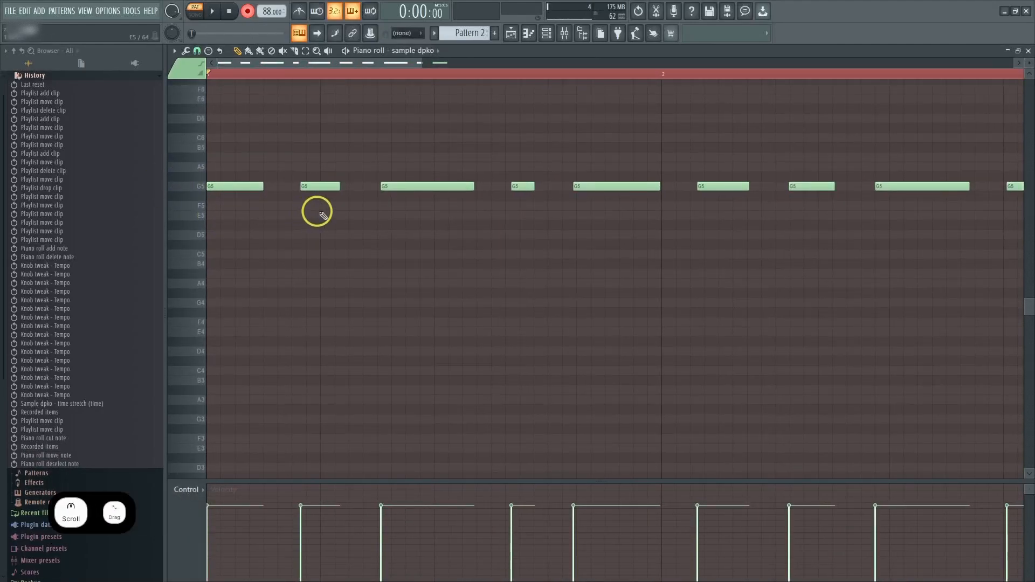
# - Disarm recording and arrange the recorded notes on the grid as G4, G#4, G4, F4, F4 in each bar
pyautogui.click(247, 11)
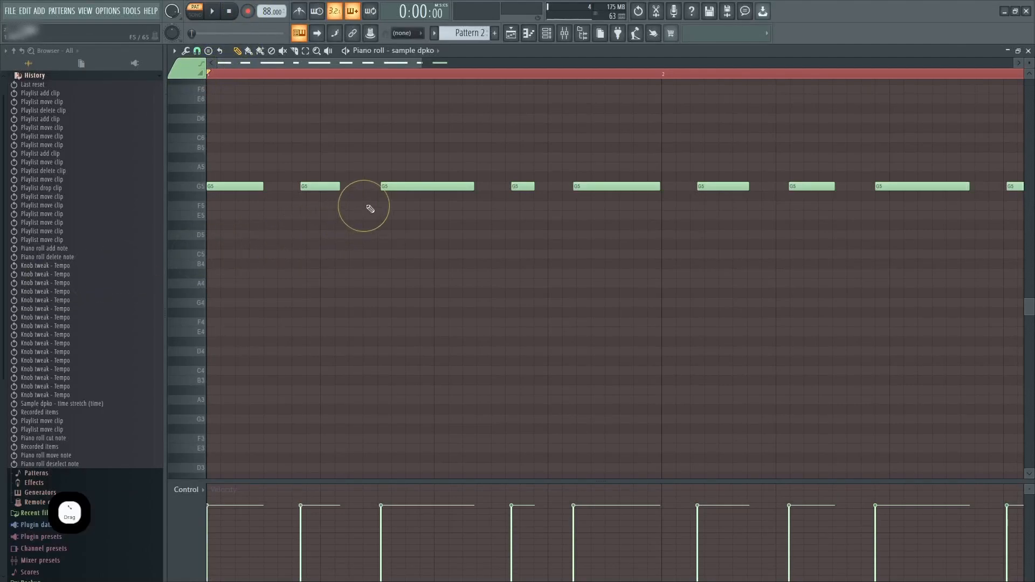
pyautogui.moveTo(248, 205)
pyautogui.mouseDown()
pyautogui.moveTo(311, 204)
pyautogui.moveTo(256, 214)
pyautogui.moveTo(296, 217)
pyautogui.mouseUp()
pyautogui.keyDown('ctrl'); pyautogui.click(222, 169); pyautogui.keyUp('ctrl')
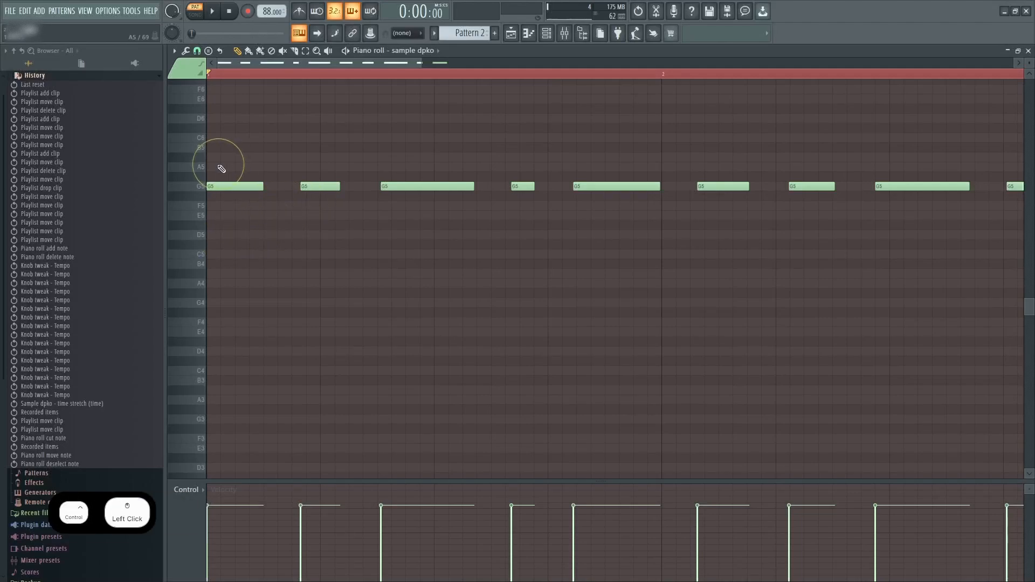
pyautogui.click(253, 187)
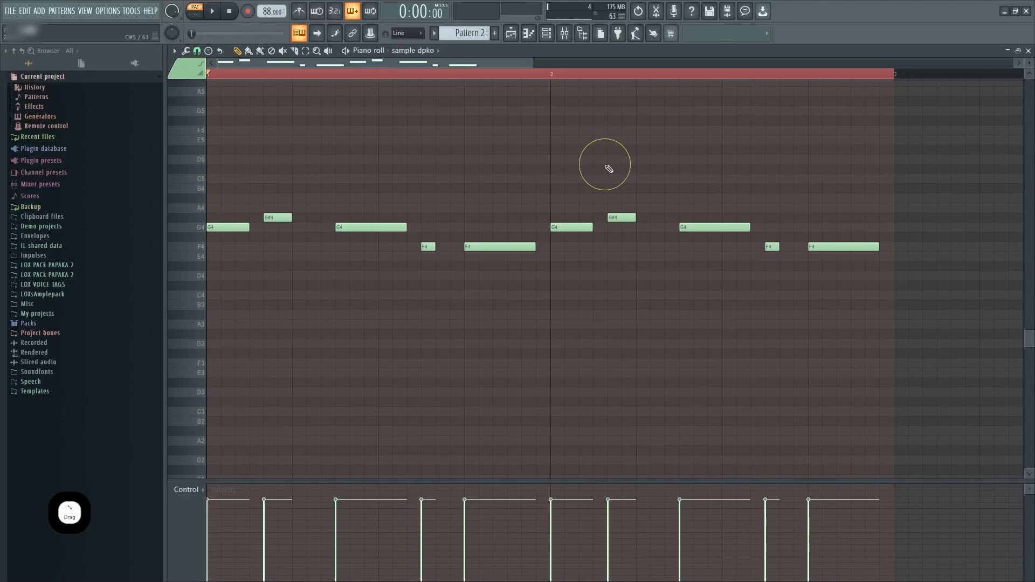
# - Play the two-bar melody in Pattern 2 to check its pitches and rhythm
pyautogui.click(69, 383)
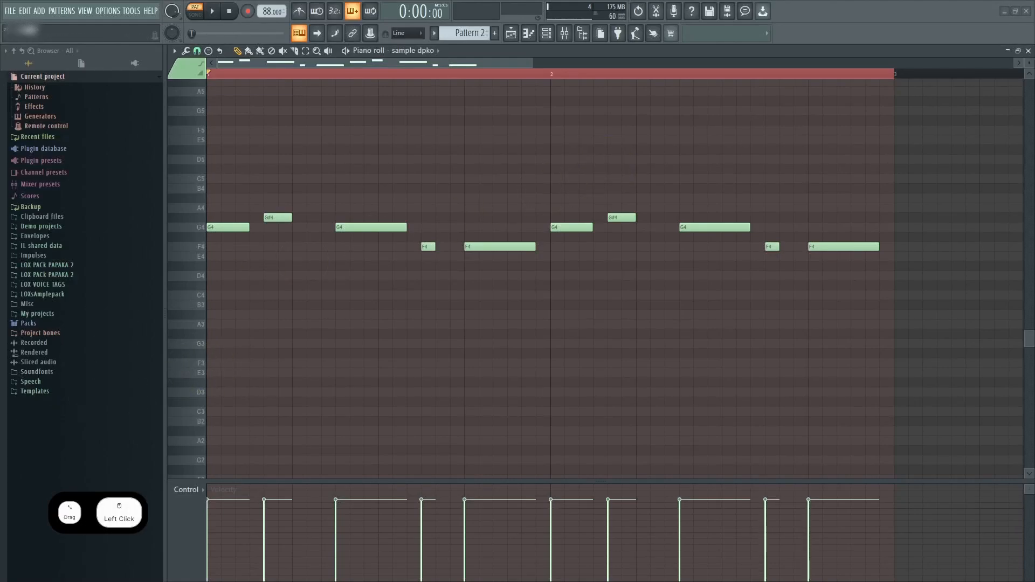
pyautogui.moveTo(519, 363); pyautogui.dragTo(537, 354)
pyautogui.press('space')
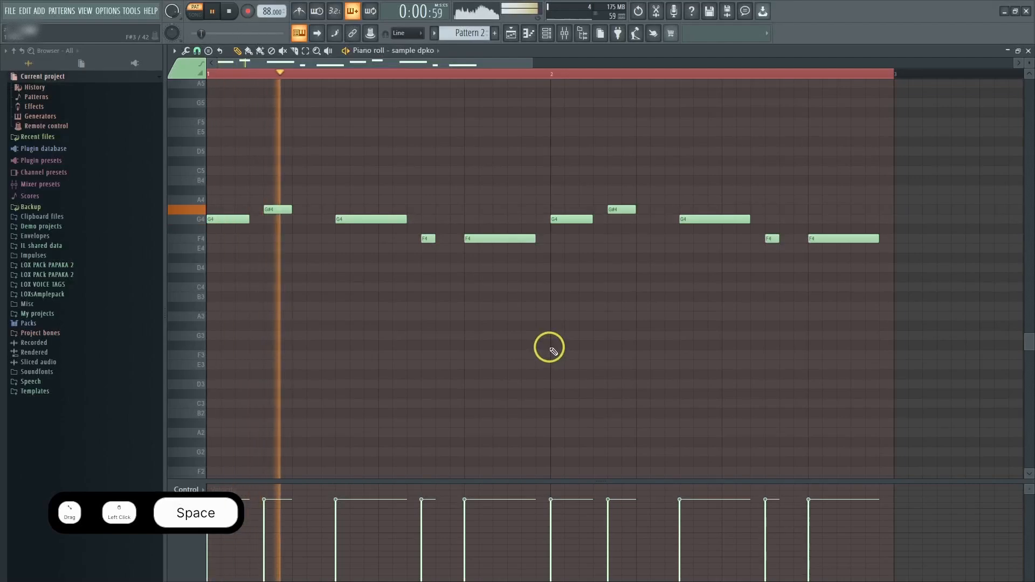
pyautogui.scroll(-1, 548, 348)
pyautogui.scroll(-1, 545, 346)
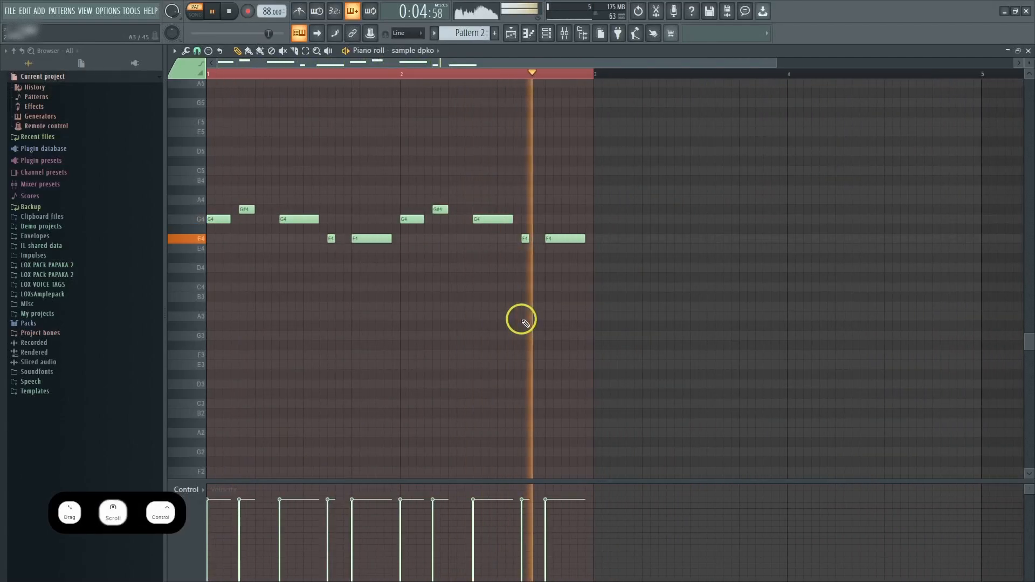
pyautogui.scroll(1, 482, 327)
pyautogui.press('space')
# - Check the piano roll's 1/2 step snap setting and the placement of the G#4 note in each bar
pyautogui.click(196, 50)
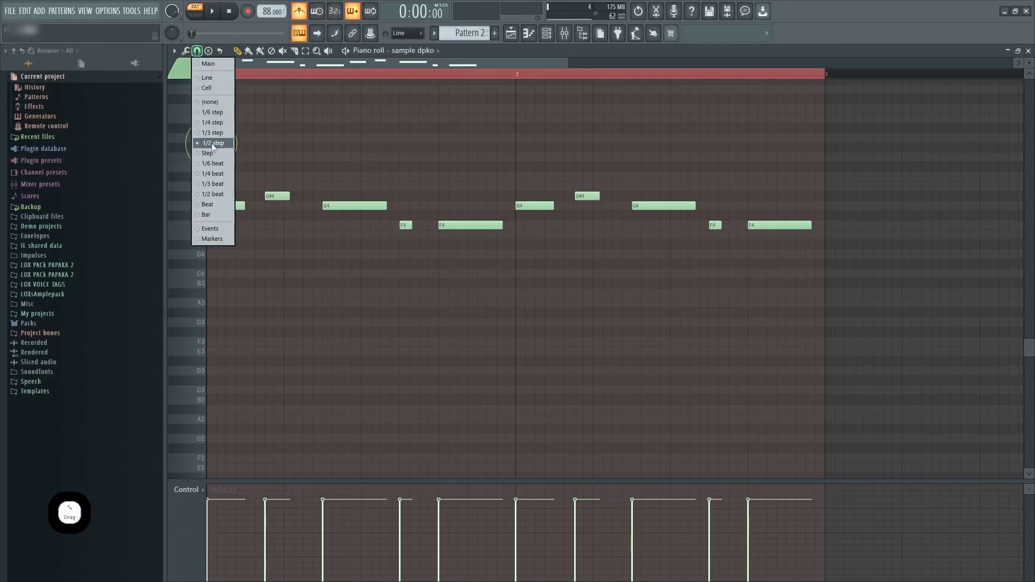
pyautogui.click(198, 51)
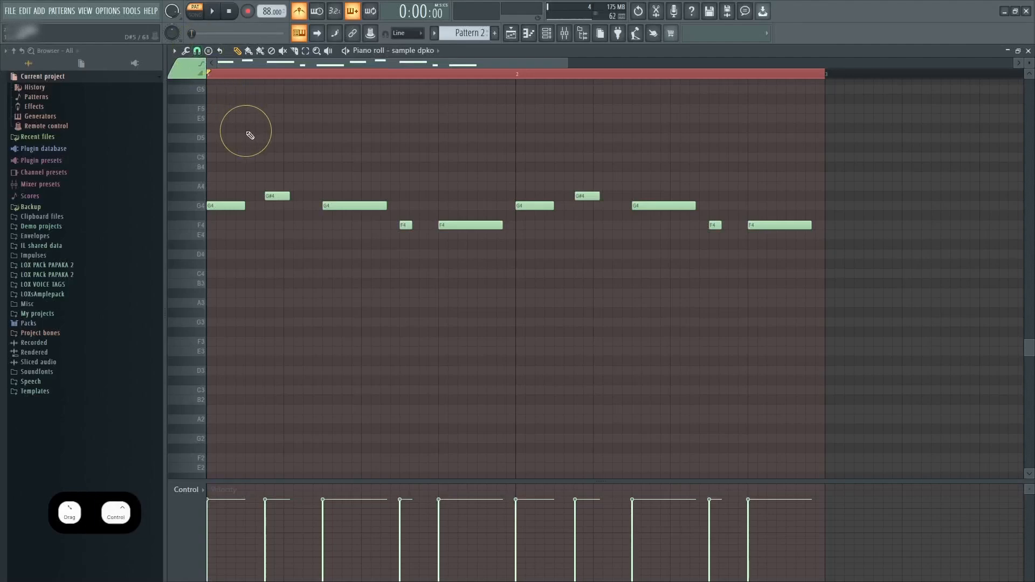
pyautogui.moveTo(258, 185); pyautogui.dragTo(291, 196)
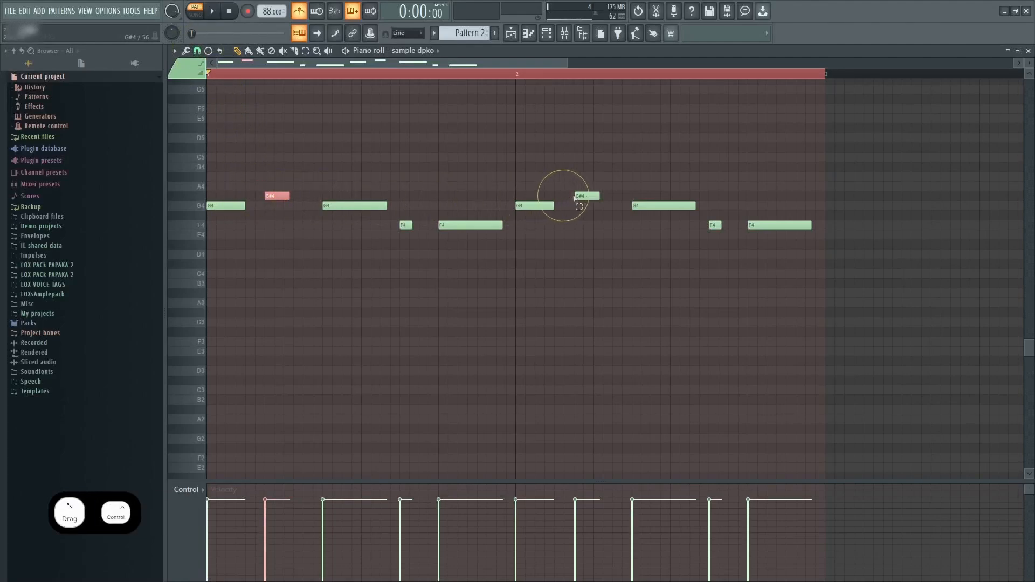
pyautogui.moveTo(575, 202); pyautogui.dragTo(606, 193)
pyautogui.keyDown('ctrl'); pyautogui.click(612, 187); pyautogui.keyUp('ctrl')
# - Play the whole pattern once more to hear the aligned two-bar melody, then clear any note selection
pyautogui.scroll(2, 344, 164)
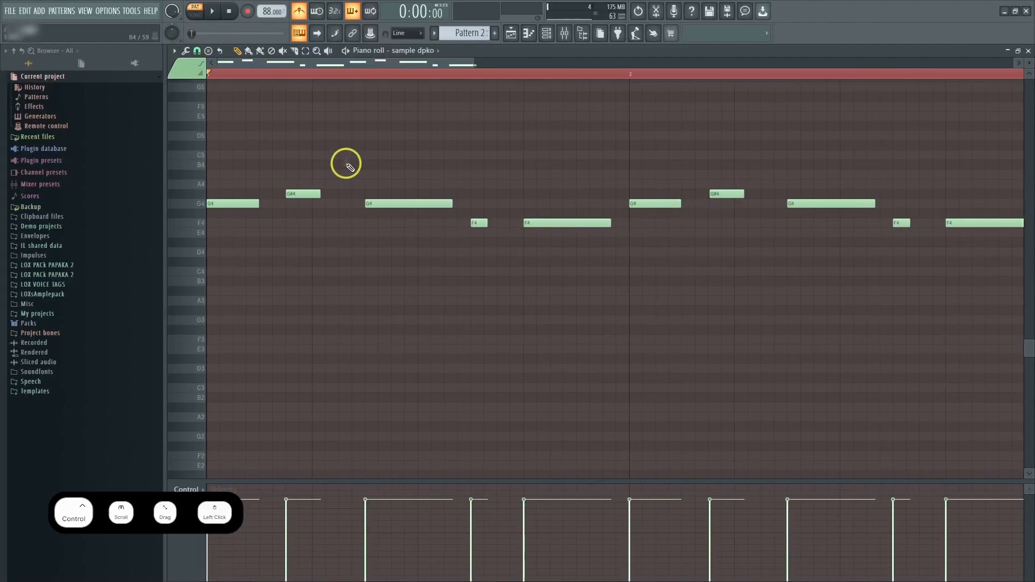
pyautogui.press('space')
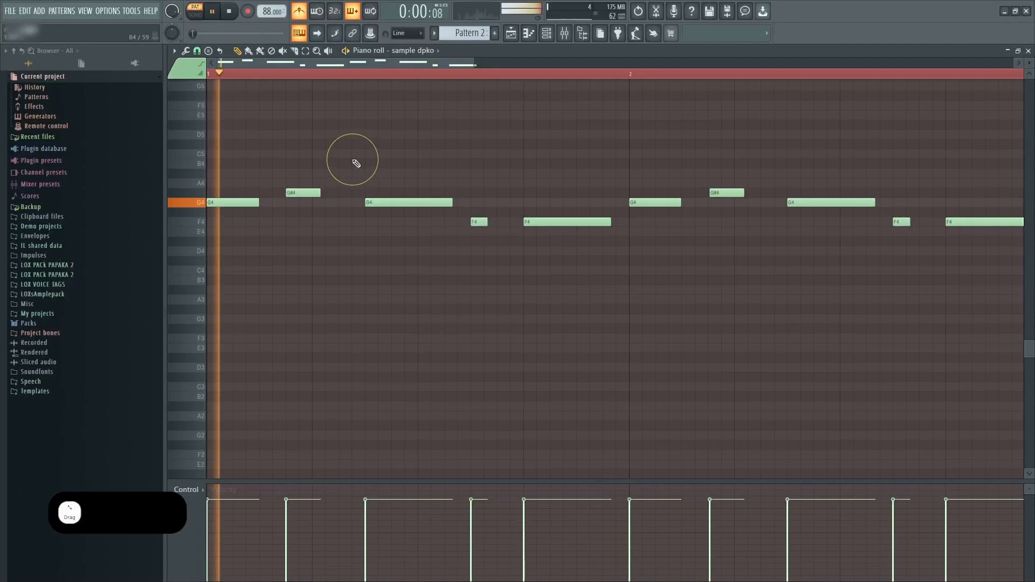
pyautogui.scroll(-1, 357, 162)
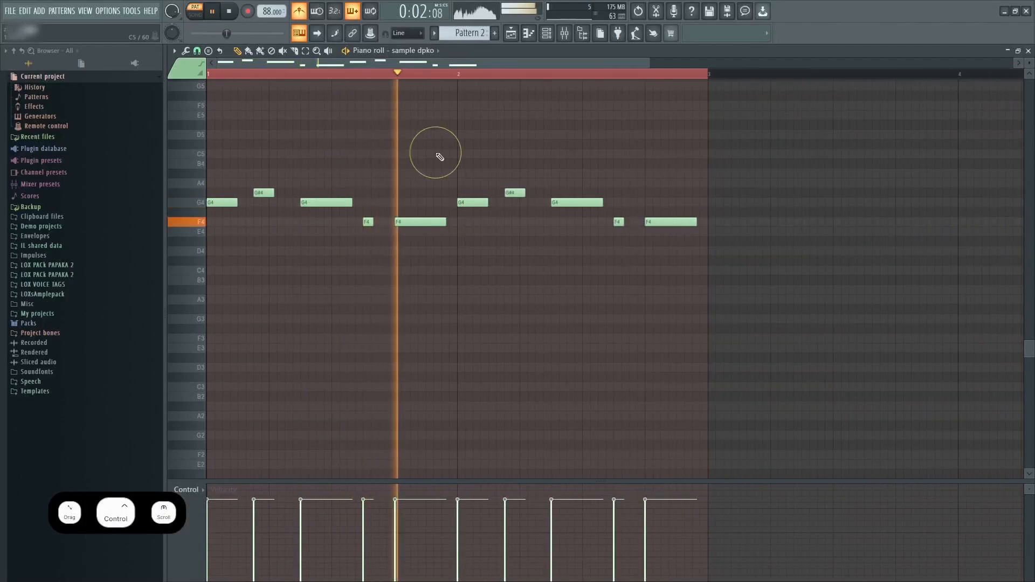
pyautogui.scroll(-1, 436, 160)
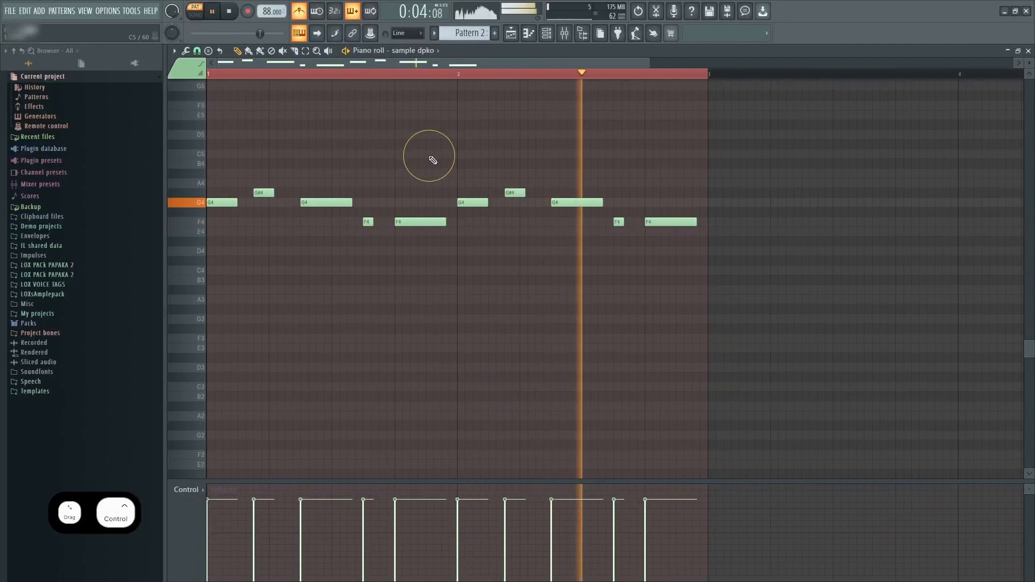
pyautogui.keyDown('ctrl'); pyautogui.click(382, 264); pyautogui.keyUp('ctrl')
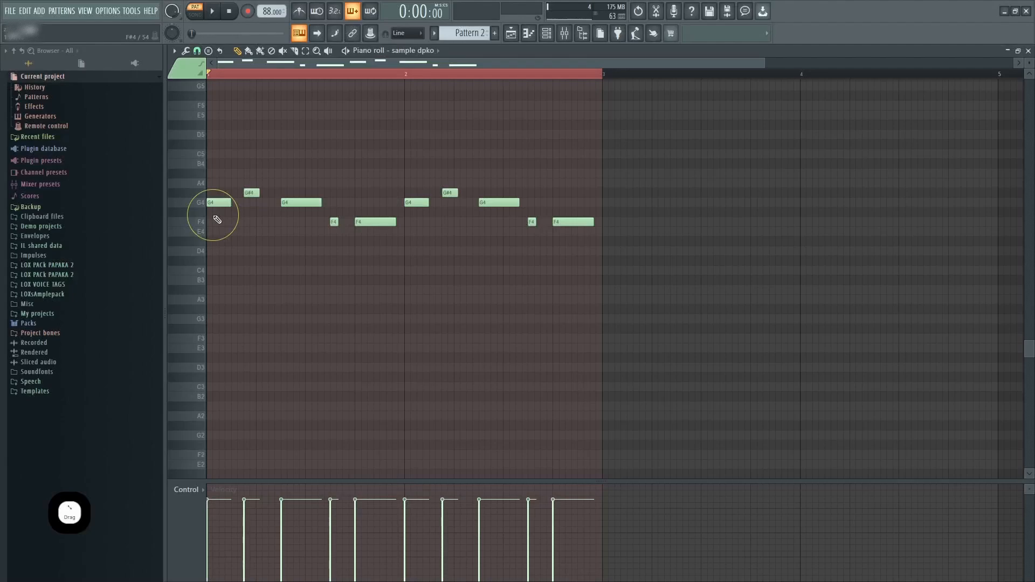
# - Set the piano roll's scale highlighting to Automatic so it follows the melody's notes
pyautogui.moveTo(222, 198); pyautogui.dragTo(561, 253)
pyautogui.click(174, 51)
pyautogui.keyDown('ctrl'); pyautogui.click(335, 147); pyautogui.keyUp('ctrl')
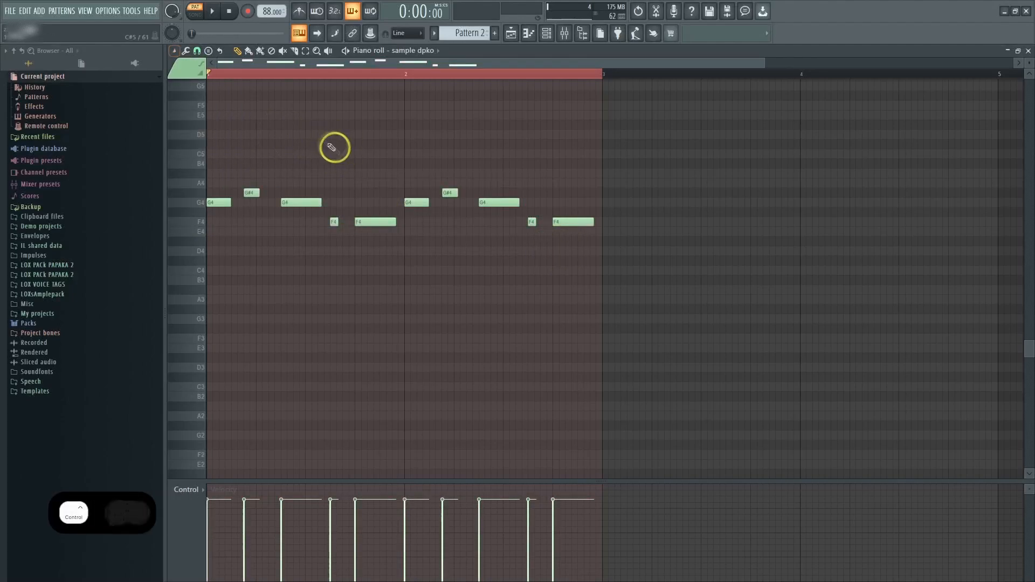
pyautogui.click(174, 51)
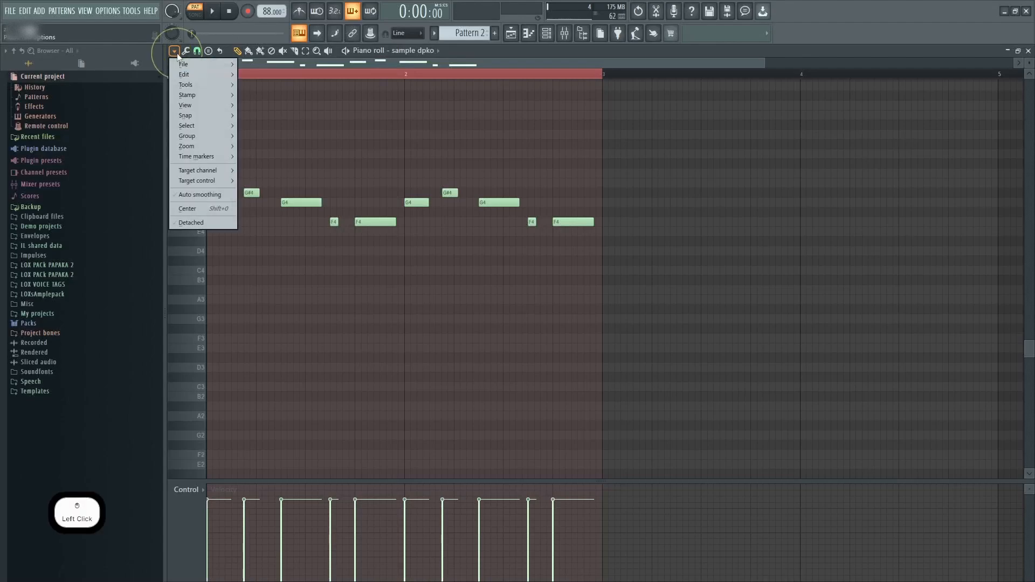
pyautogui.click(205, 106)
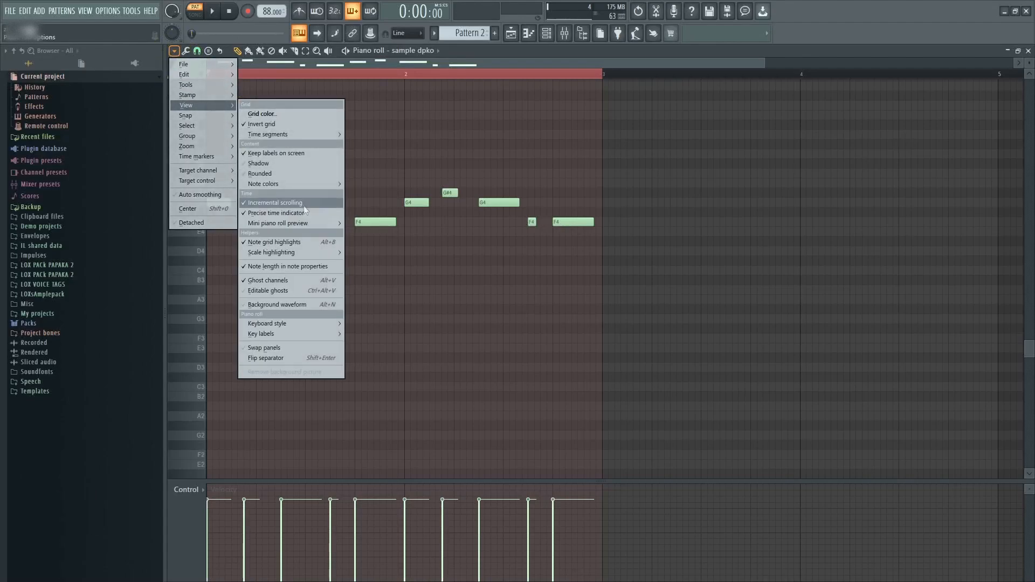
pyautogui.click(319, 254)
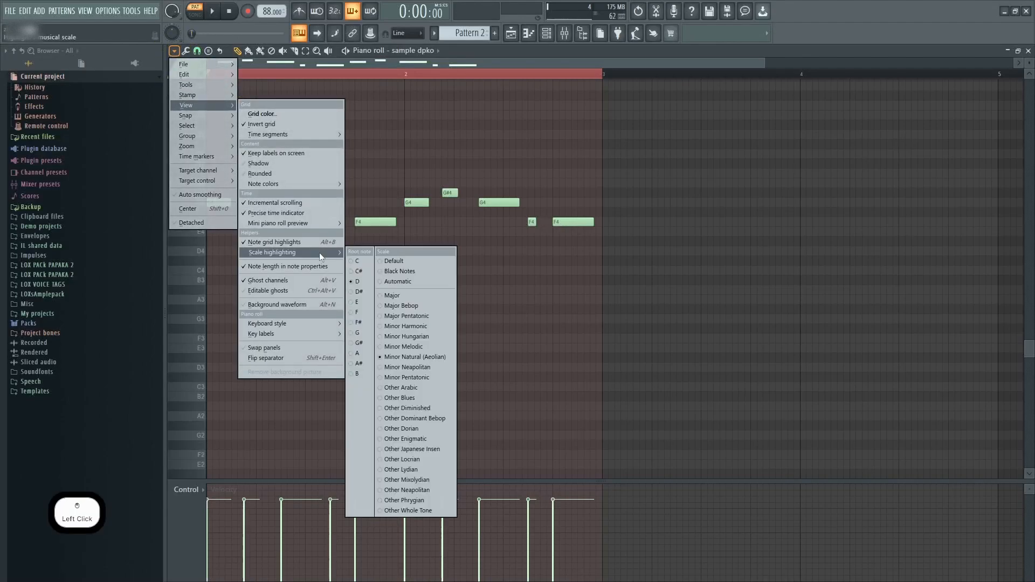
pyautogui.click(386, 284)
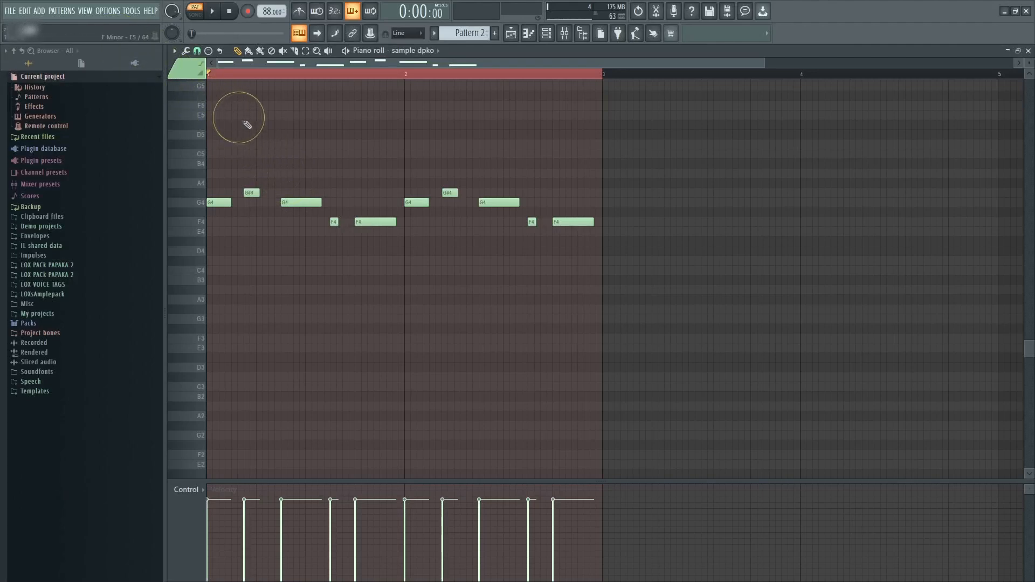
pyautogui.press('ctrl')
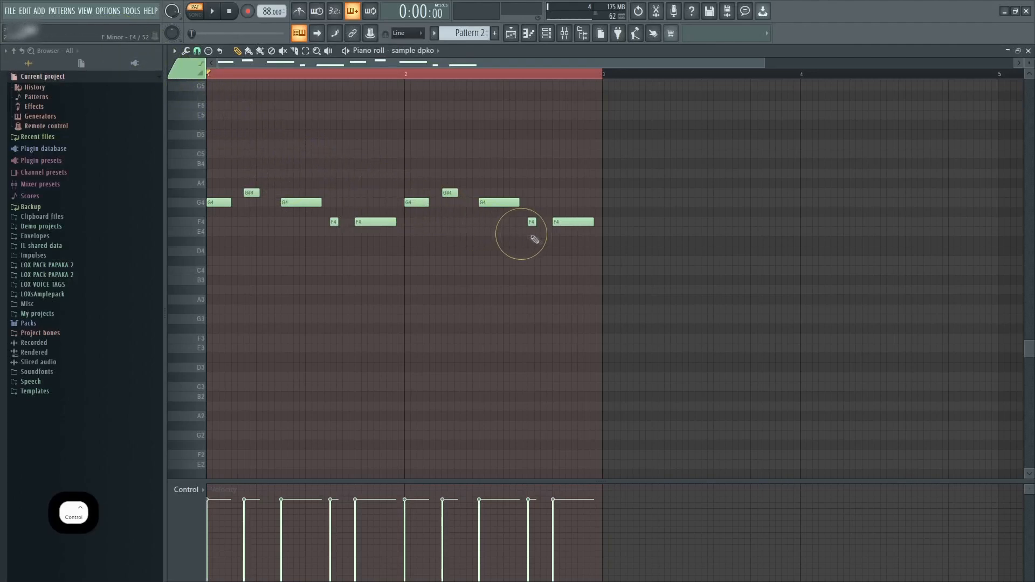
pyautogui.moveTo(620, 243); pyautogui.dragTo(212, 169)
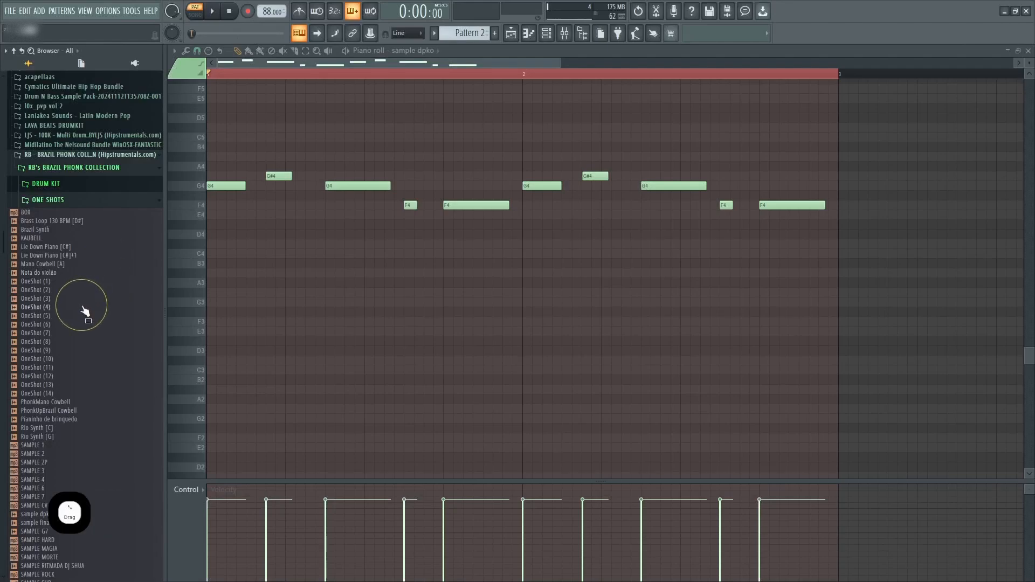
# - Open the BASS folder in the Brazil phonk drum kit and add Bass Shot (12) [E] to the channel rack
pyautogui.click(47, 201)
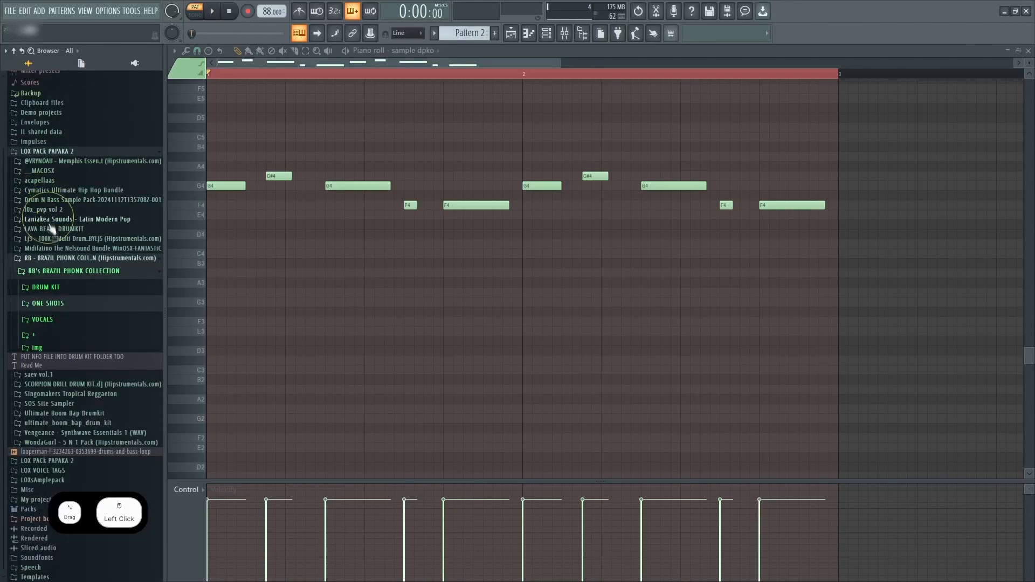
pyautogui.click(49, 288)
pyautogui.click(45, 320)
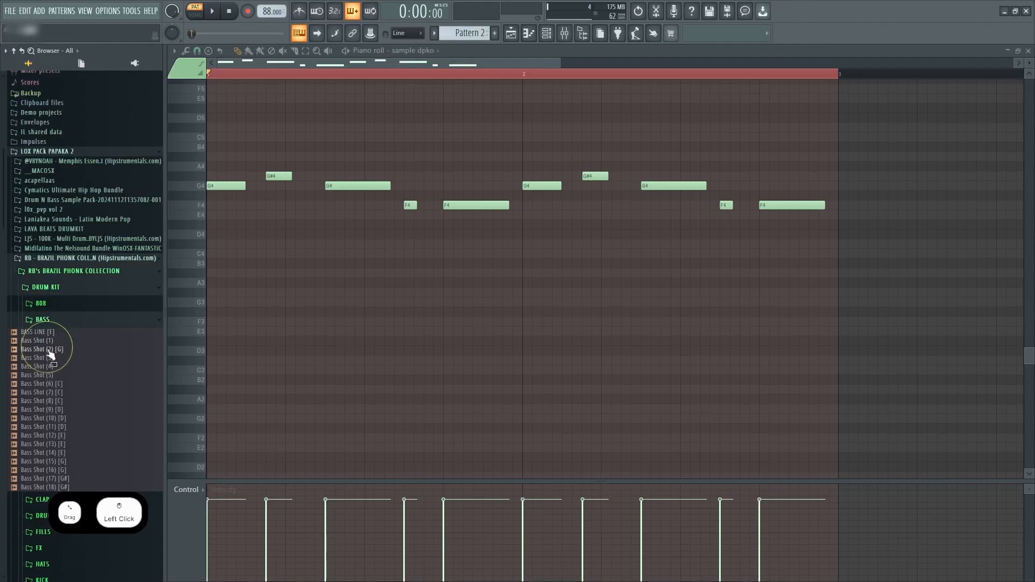
pyautogui.moveTo(50, 367)
pyautogui.mouseDown()
pyautogui.moveTo(59, 386)
pyautogui.moveTo(52, 368)
pyautogui.mouseUp()
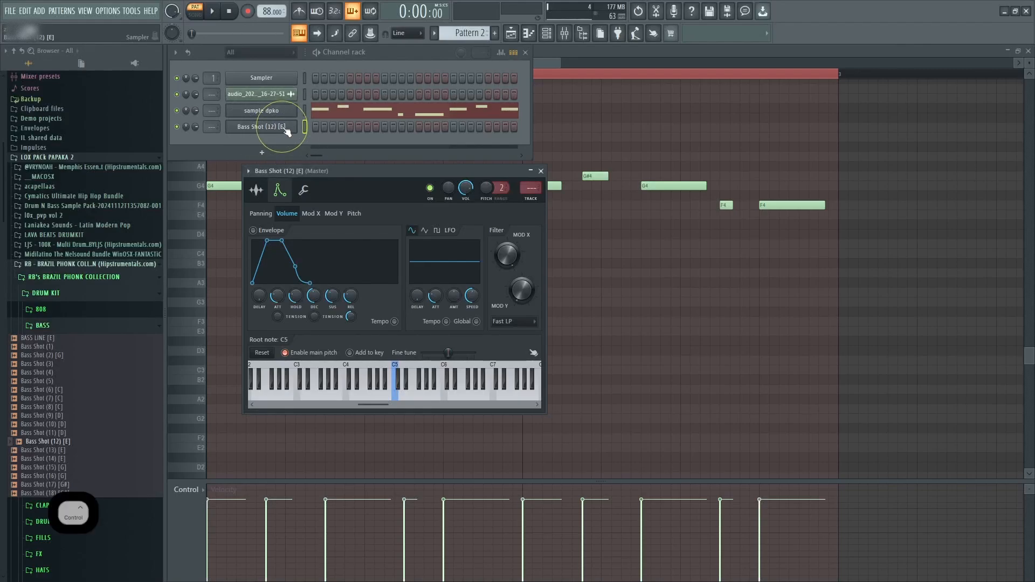
# - Load the Bass Shot (12) [E] sample into Edison and detect its pitch regions
pyautogui.click(257, 191)
pyautogui.click(397, 375)
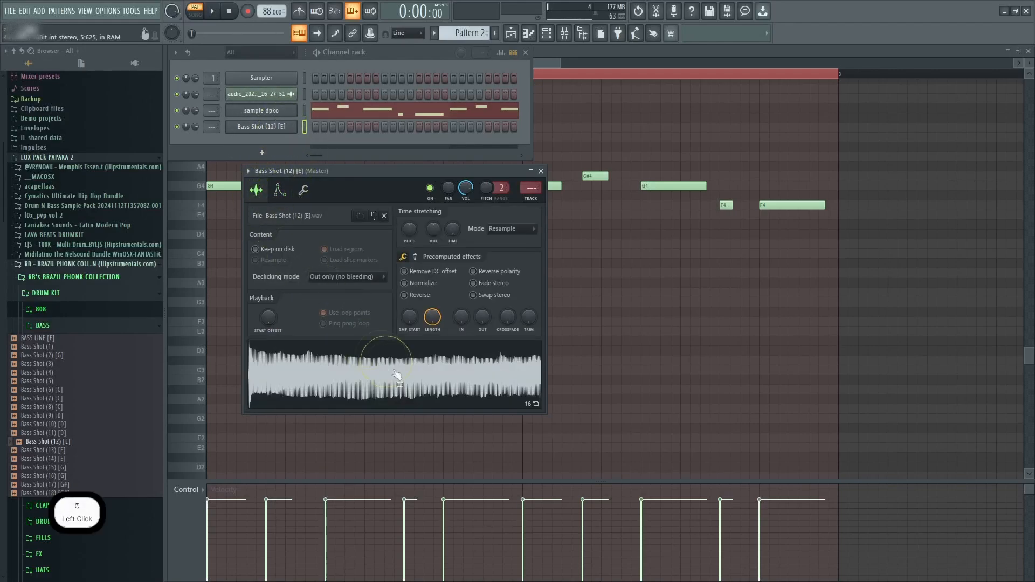
pyautogui.hotkey('ctrl', 'e')
pyautogui.click(279, 175)
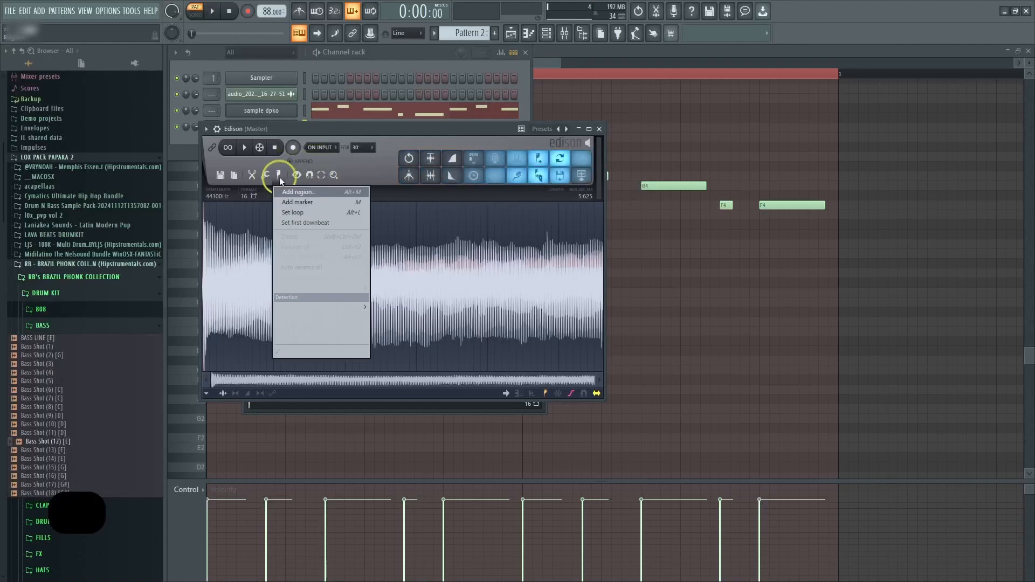
pyautogui.click(320, 328)
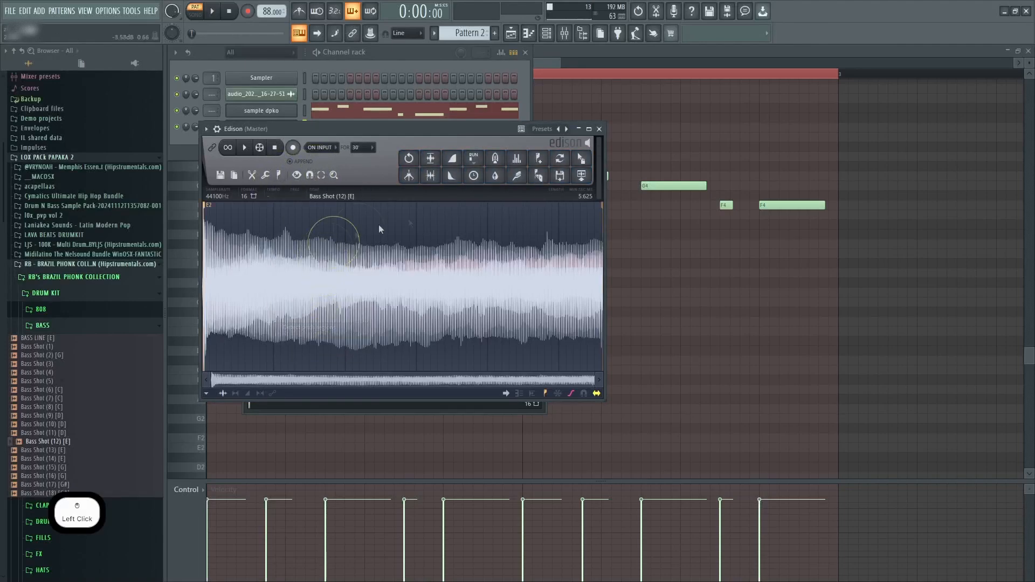
# - Close Edison and set the Bass Shot (12) [E] channel's root note to E5
pyautogui.click(599, 129)
pyautogui.click(315, 139)
pyautogui.click(280, 189)
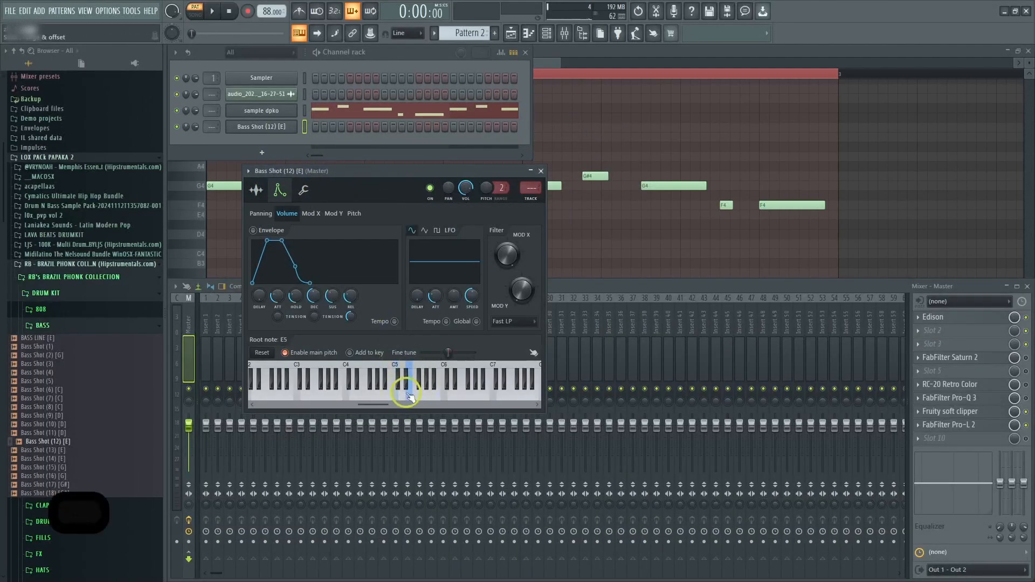
# - Load the sample dpko channel's audio into Edison and detect its pitch regions
pyautogui.click(262, 110)
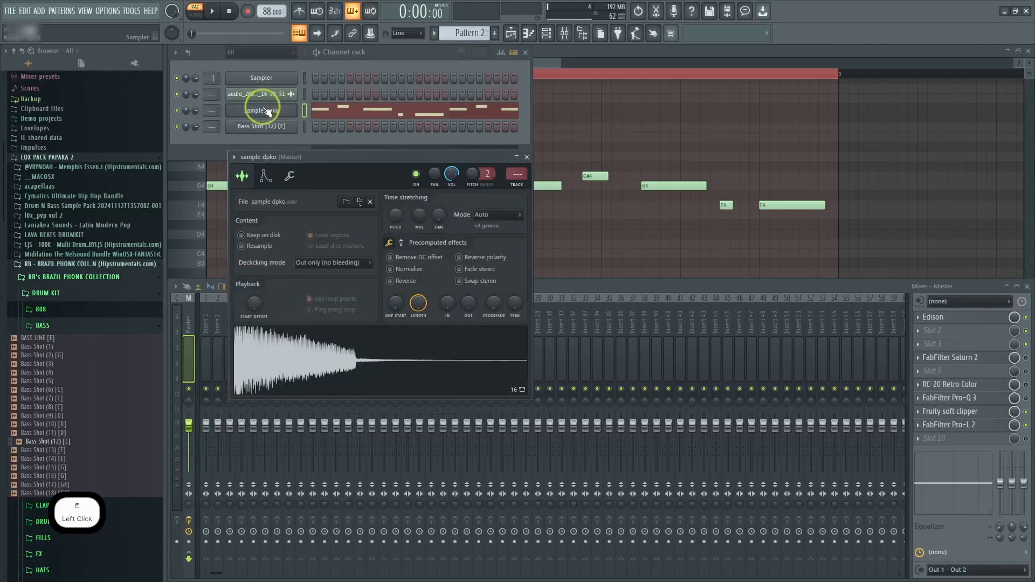
pyautogui.hotkey('ctrl', 'e')
pyautogui.click(279, 174)
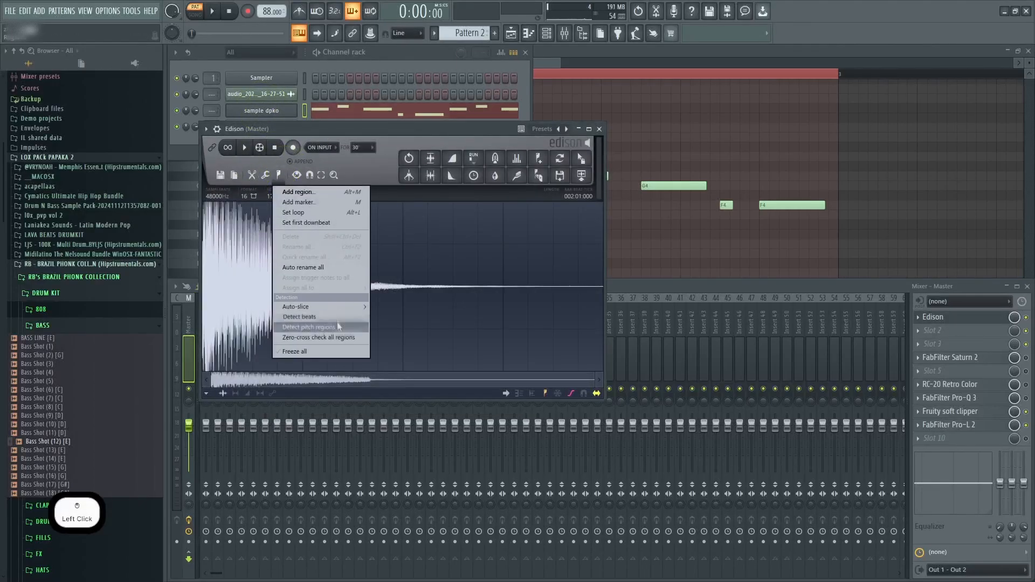
pyautogui.click(337, 321)
# - Set the sample dpko channel's root note to match the pitch detected in Edison
pyautogui.click(262, 111)
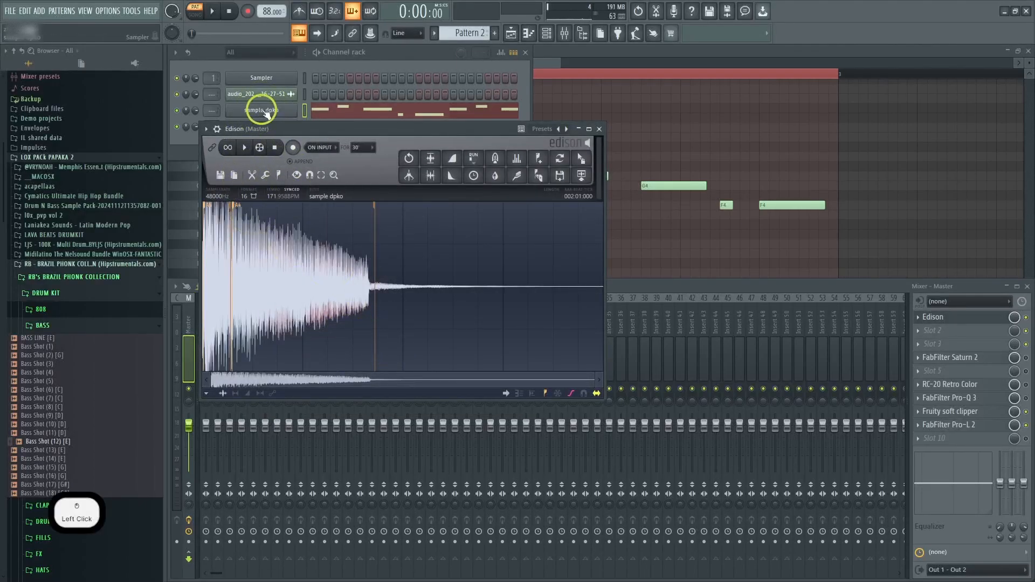
pyautogui.click(265, 178)
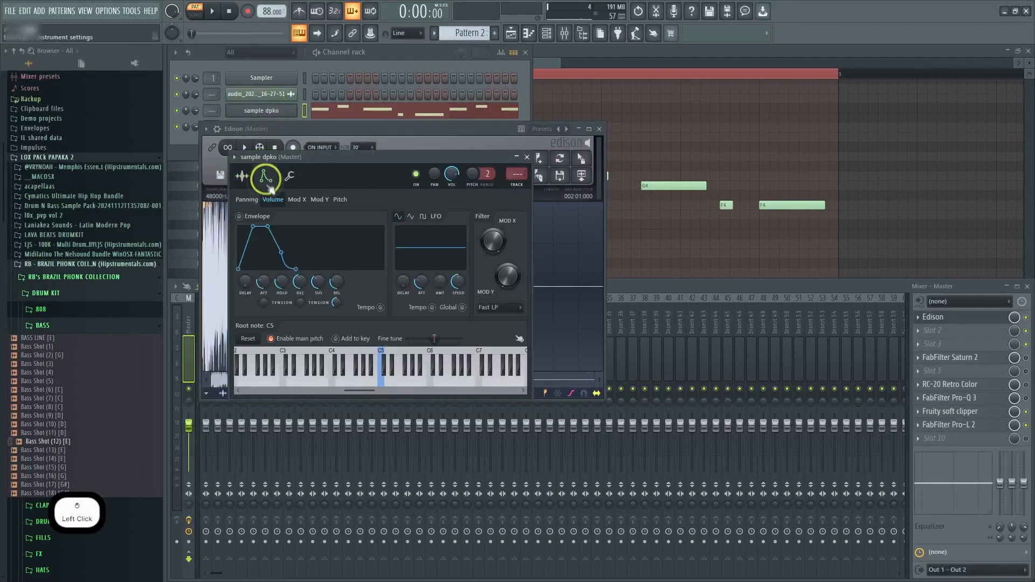
pyautogui.rightClick(367, 379)
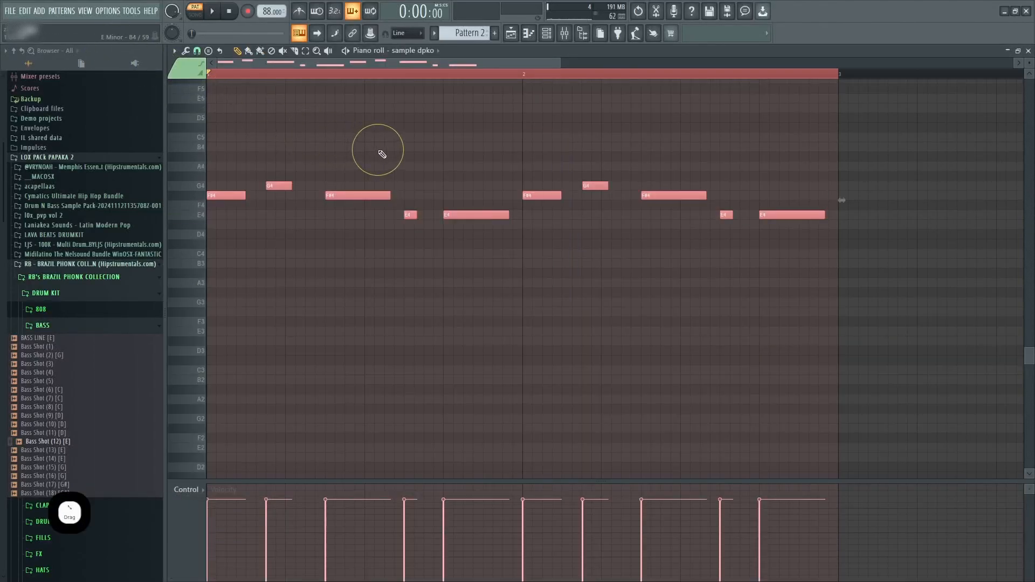
# - Try transposing all melody notes up and down by semitones, ending at E4, F4, E4, D4, D4 in each bar
pyautogui.hotkey('shift', 'Down')
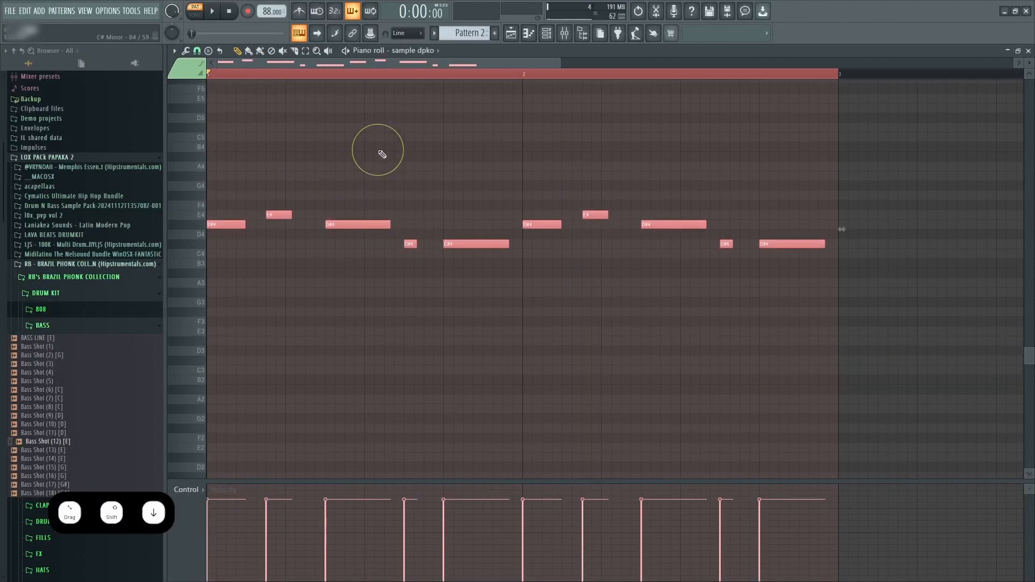
pyautogui.hotkey('shift', 'Up')
pyautogui.hotkey('shift', 'Up')
pyautogui.hotkey('shift', 'Up')
pyautogui.hotkey('shift', 'Down')
pyautogui.hotkey('shift', 'Down')
pyautogui.hotkey('shift', 'Down')
pyautogui.hotkey('shift', 'Down')
pyautogui.hotkey('shift', 'Down')
pyautogui.hotkey('shift', 'Down')
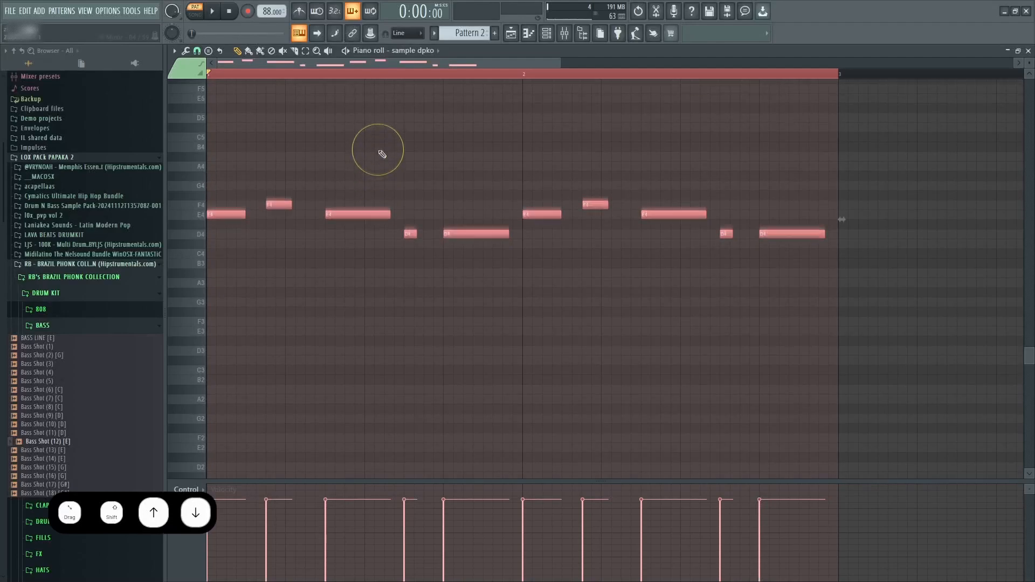
pyautogui.hotkey('shift', 'Up')
pyautogui.hotkey('shift', 'Up')
pyautogui.hotkey('shift', 'Up')
pyautogui.hotkey('shift', 'Up')
pyautogui.hotkey('shift', 'Down')
pyautogui.hotkey('shift', 'Down')
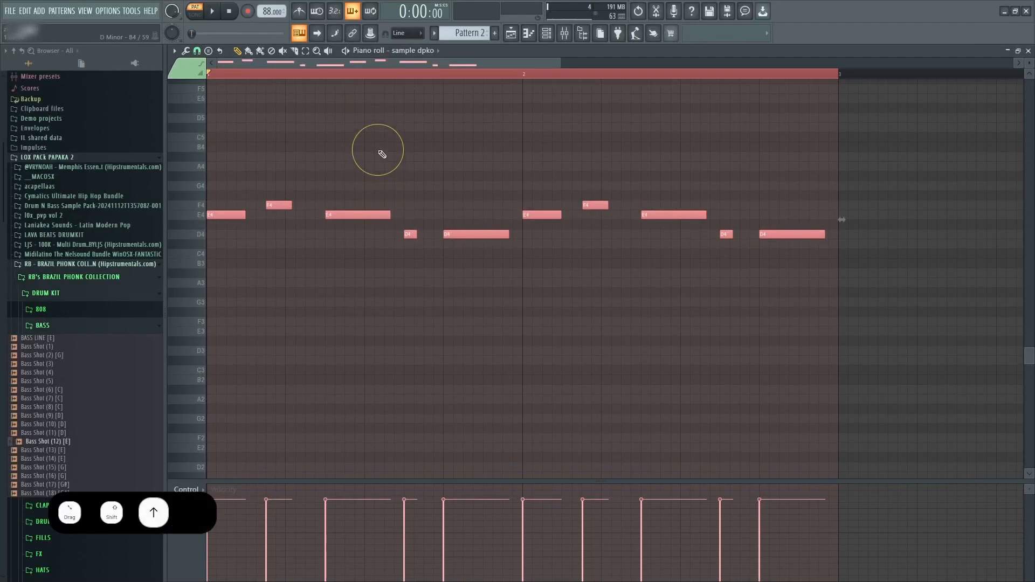
# - Try the melody transposed down to C#4, D4, C#4, B3, B3 in each bar and play it
pyautogui.hotkey('shift', 'Down')
pyautogui.hotkey('shift', 'Down')
pyautogui.hotkey('shift', 'Down')
pyautogui.press('space')
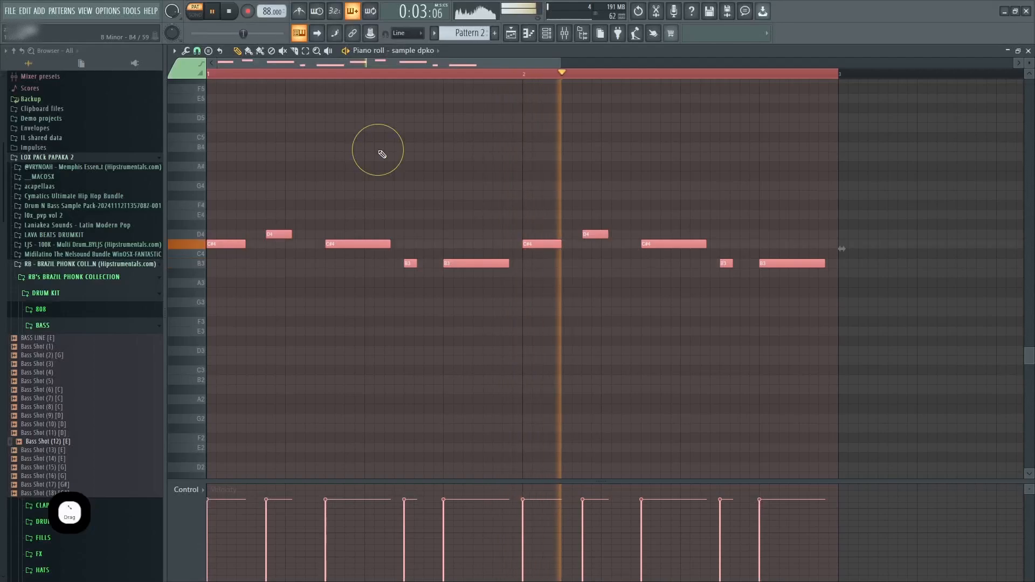
pyautogui.press('space')
# - Transpose the melody to F#4, G4, F#4, E4, E4 in each bar, play it, and deselect the notes
pyautogui.hotkey('shift', 'Up')
pyautogui.hotkey('shift', 'Up')
pyautogui.hotkey('shift', 'Up')
pyautogui.hotkey('shift', 'Up')
pyautogui.hotkey('shift', 'Up')
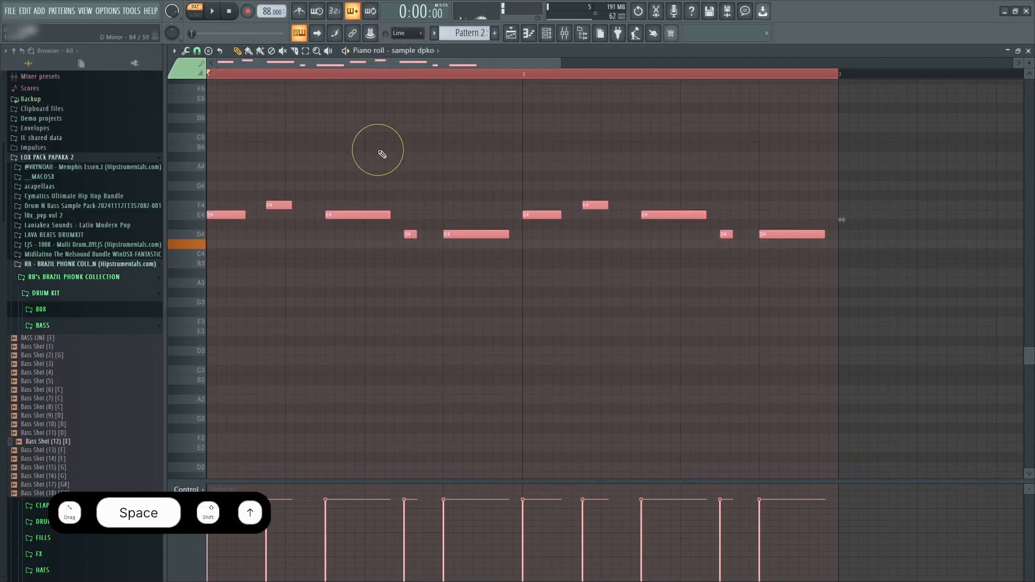
pyautogui.press('space')
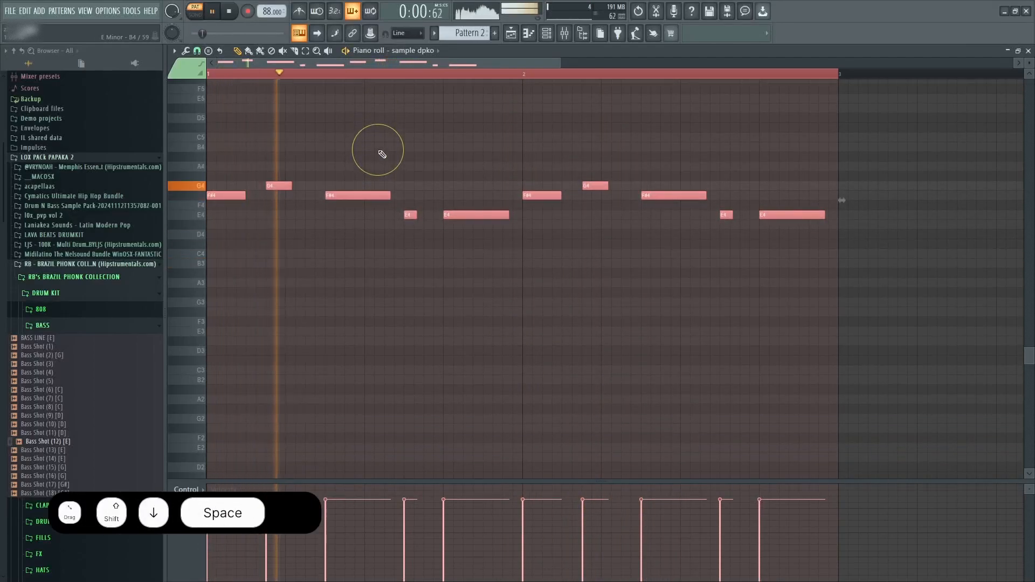
pyautogui.keyDown('ctrl'); pyautogui.click(383, 154); pyautogui.keyUp('ctrl')
pyautogui.press('space')
# - Open the Bass Shot (12) [E] piano roll and place an E5 note at the start of bar 1
pyautogui.click(546, 33)
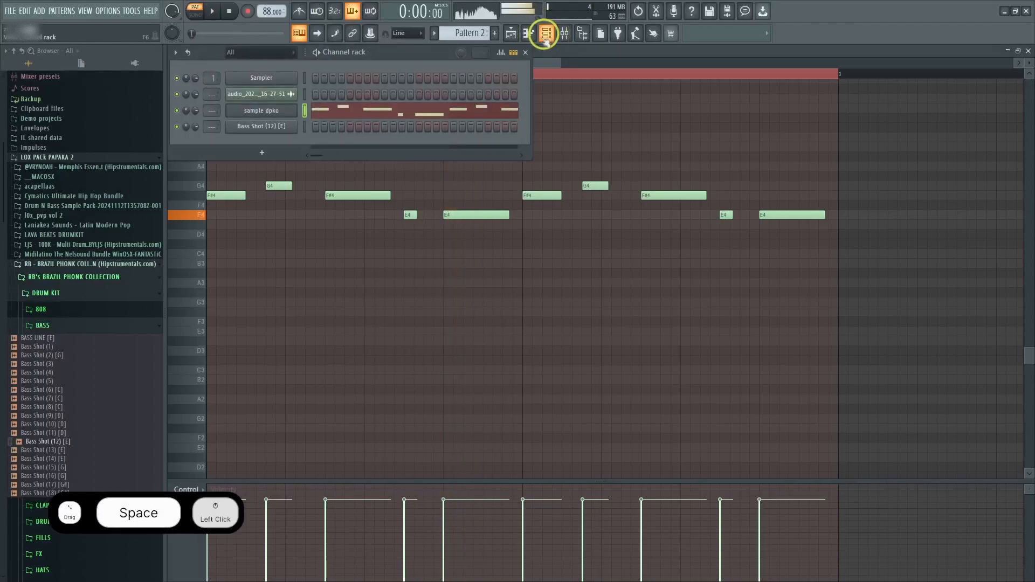
pyautogui.click(315, 126)
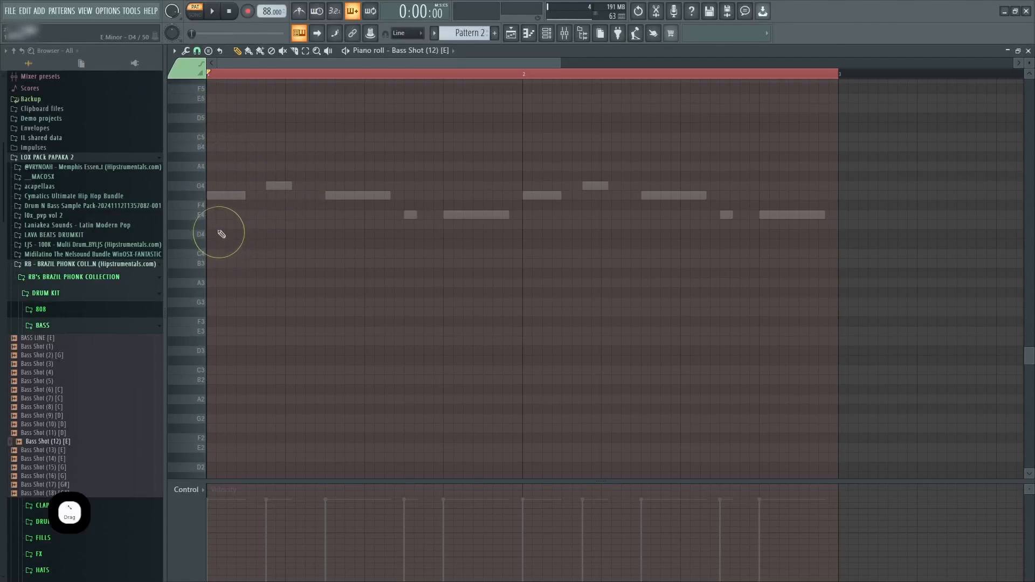
pyautogui.click(209, 215)
pyautogui.moveTo(209, 215); pyautogui.dragTo(254, 97)
# - Play the melody with the bass and add another E5 bass note at the start of bar 2
pyautogui.press('space')
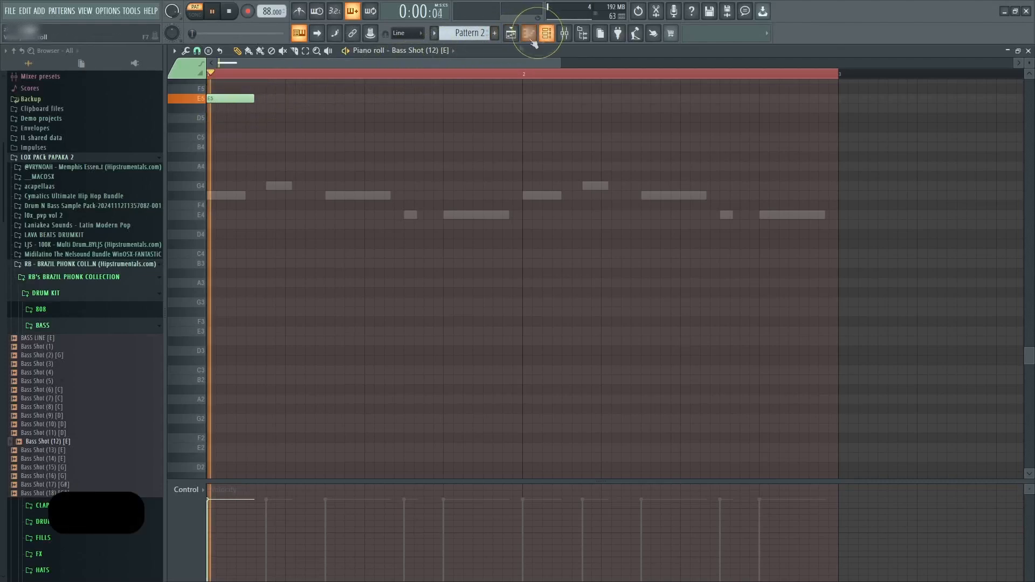
pyautogui.scroll(3, 345, 129)
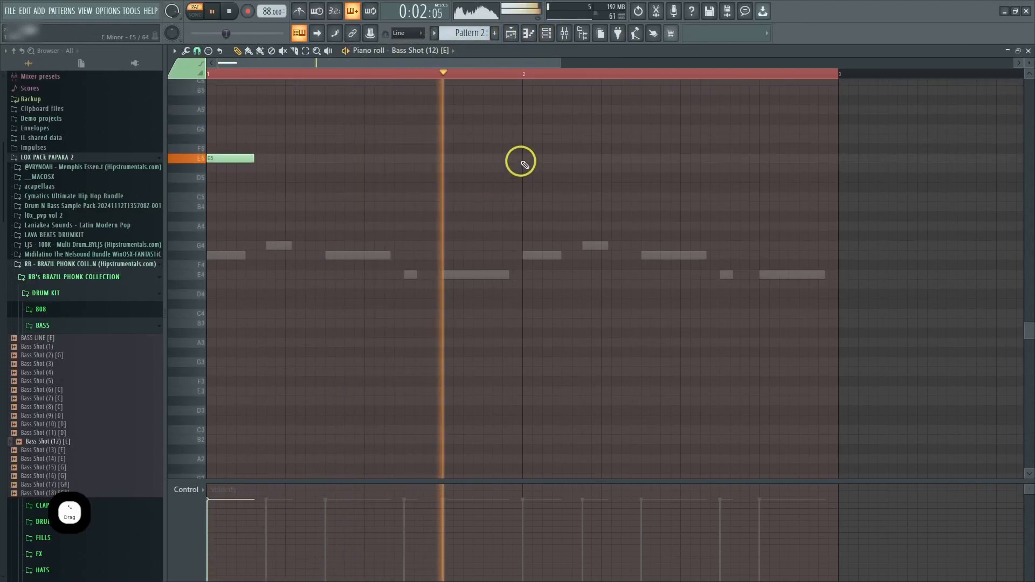
pyautogui.click(524, 160)
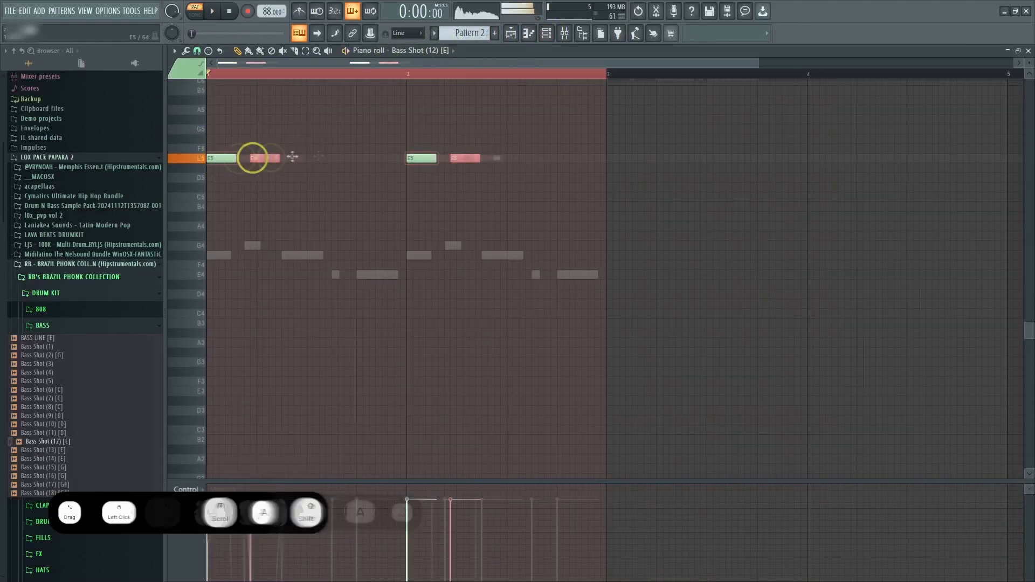
# - Copy the two E5 bass notes to the starts of bars 3 and 4 and lower the copies to C5
pyautogui.moveTo(292, 157); pyautogui.dragTo(848, 199)
pyautogui.click(629, 199)
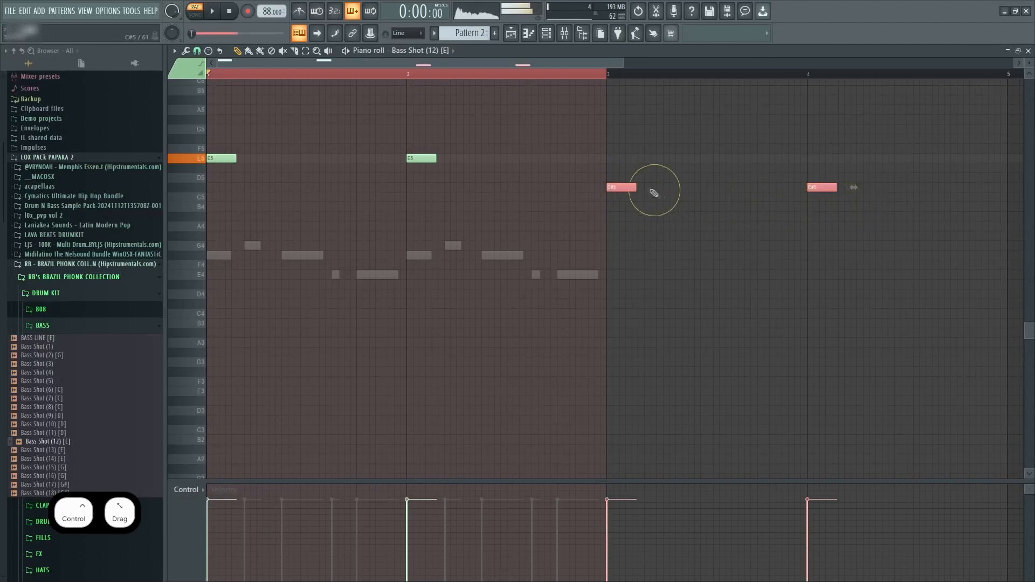
pyautogui.click(629, 180)
pyautogui.hotkey('ctrl', 'z')
pyautogui.moveTo(620, 192); pyautogui.dragTo(620, 200)
pyautogui.keyDown('ctrl'); pyautogui.click(618, 186); pyautogui.keyUp('ctrl')
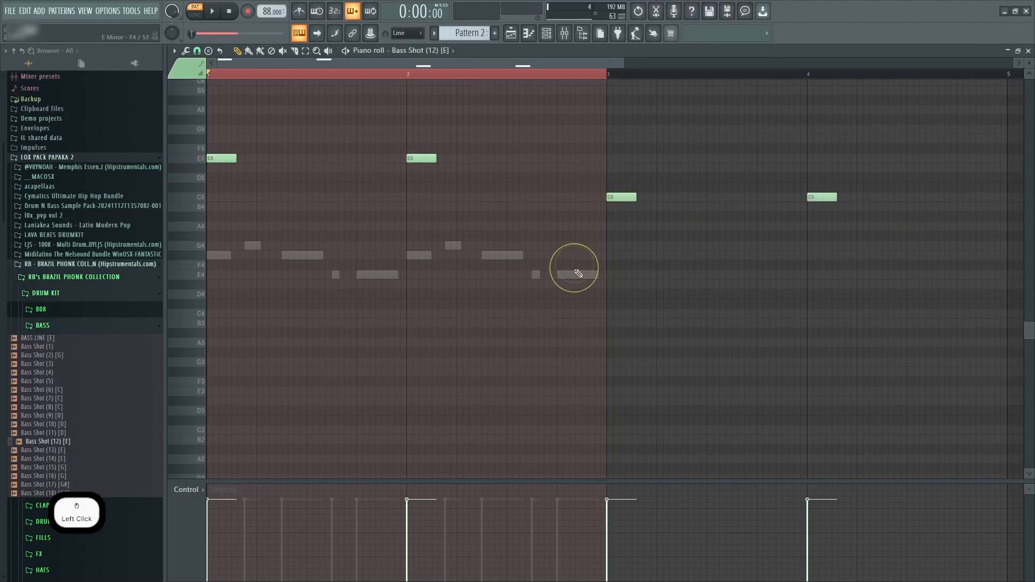
# - Open the sample dpko melody's piano roll and duplicate its two-bar phrase into bars 3 and 4
pyautogui.rightClick(577, 273)
pyautogui.rightClick(577, 273)
pyautogui.hotkey('ctrl', 'a')
pyautogui.hotkey('ctrl', 'c')
pyautogui.scroll(4, 719, 299)
pyautogui.hotkey('ctrl', 'v')
pyautogui.keyDown('ctrl'); pyautogui.rightClick(694, 305); pyautogui.keyUp('ctrl')
pyautogui.hotkey('ctrl', 'a')
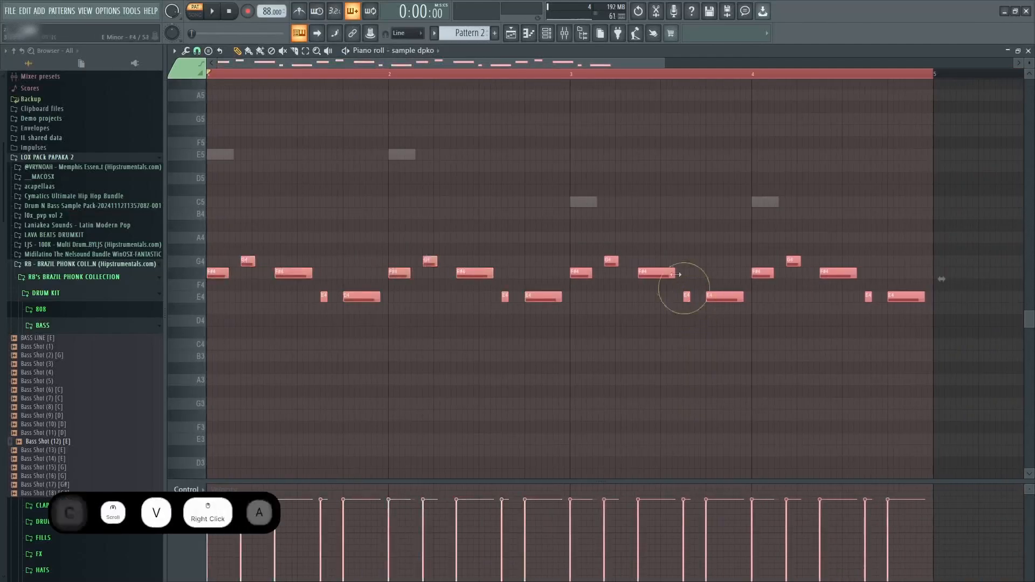
# - Return to the Bass Shot (12) [E] piano roll and play the four-bar melody together with the bass
pyautogui.keyDown('ctrl'); pyautogui.click(663, 251); pyautogui.keyUp('ctrl')
pyautogui.rightClick(588, 203)
pyautogui.rightClick(588, 203)
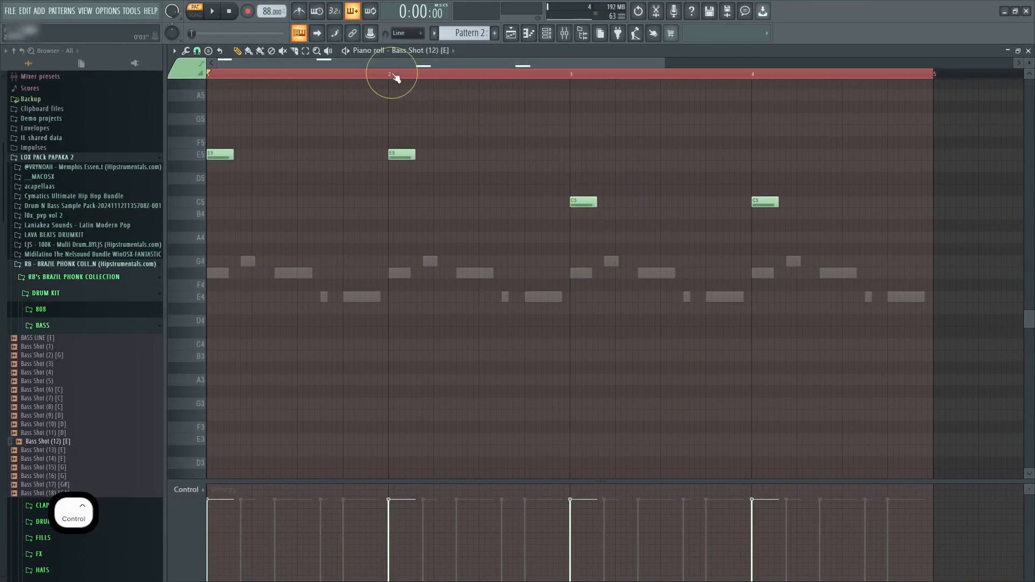
pyautogui.press('space')
pyautogui.scroll(2, 594, 164)
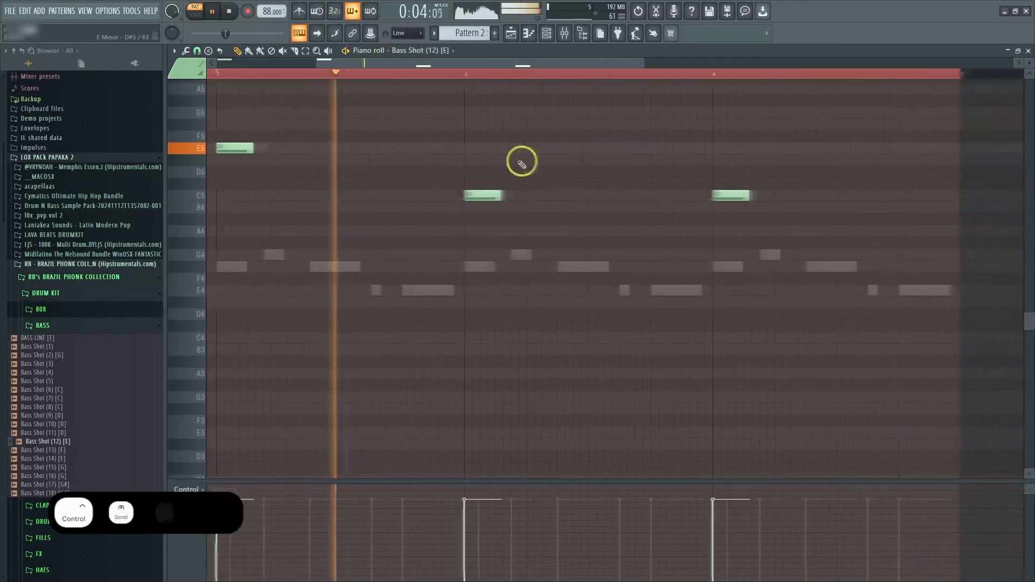
pyautogui.scroll(2, 546, 165)
pyautogui.scroll(-4, 499, 169)
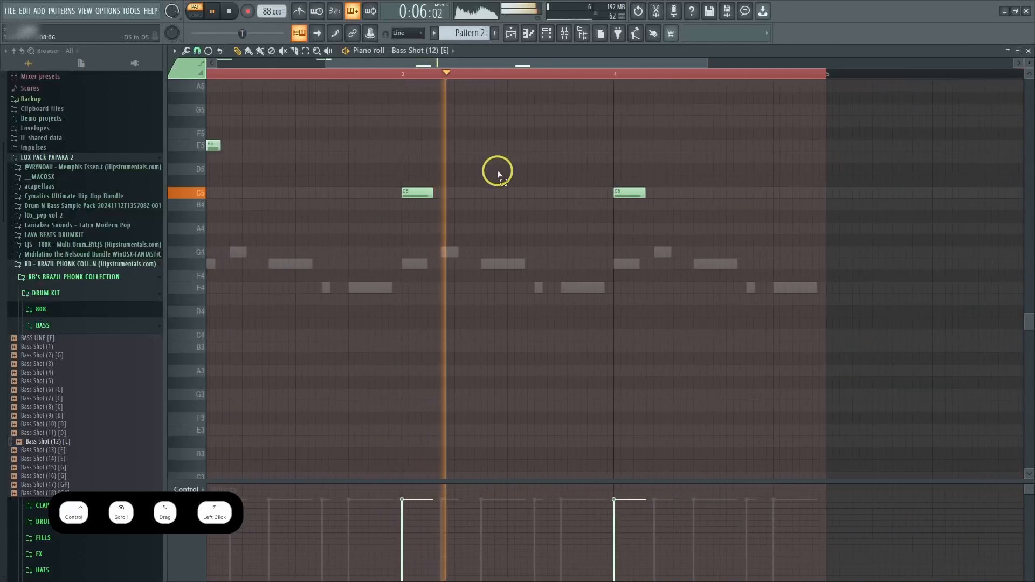
pyautogui.scroll(2, 681, 202)
pyautogui.hotkey('ctrl', 'a')
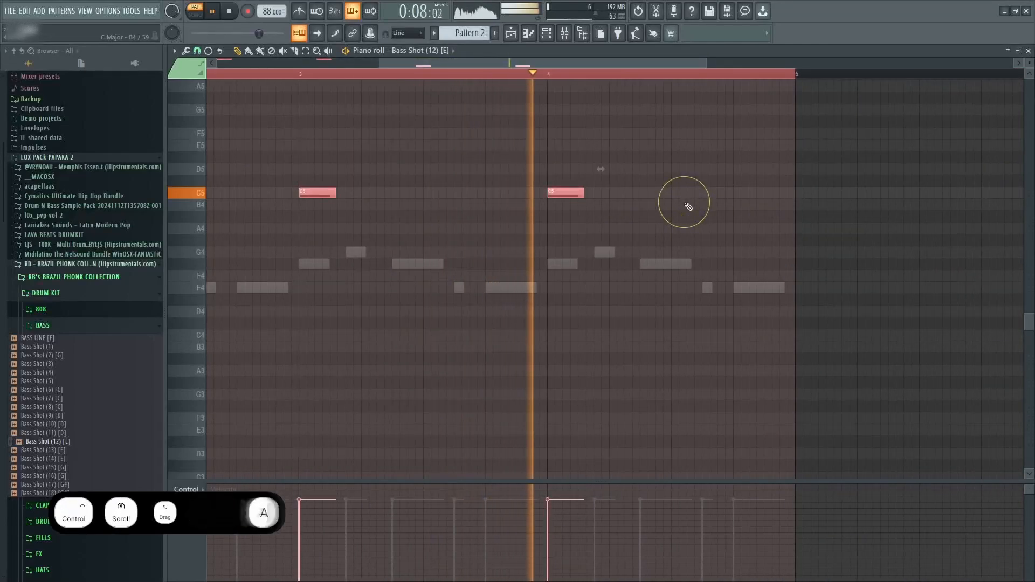
pyautogui.keyDown('ctrl'); pyautogui.click(684, 202); pyautogui.keyUp('ctrl')
pyautogui.scroll(-4, 683, 204)
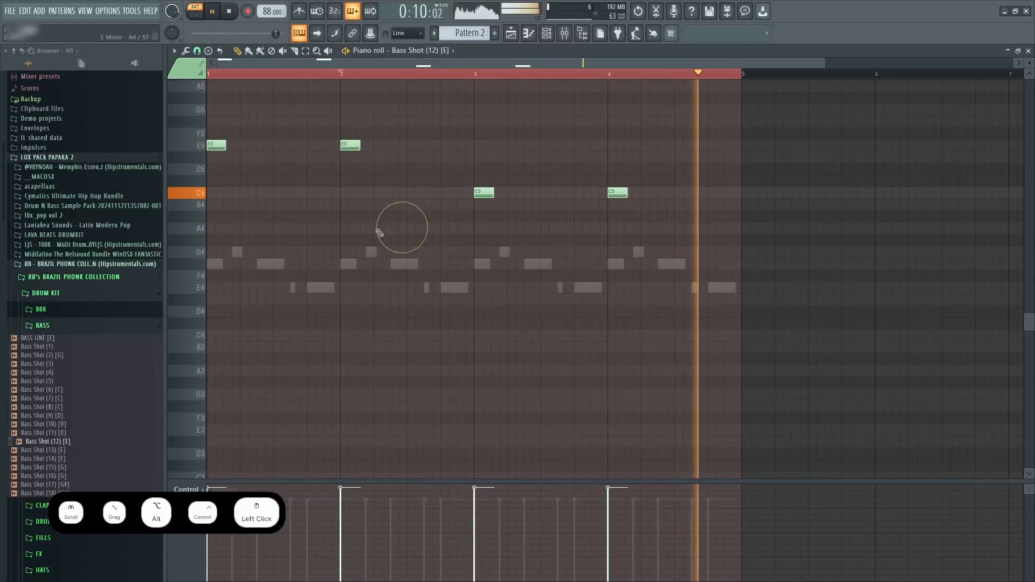
pyautogui.scroll(1, 377, 231)
pyautogui.press('space')
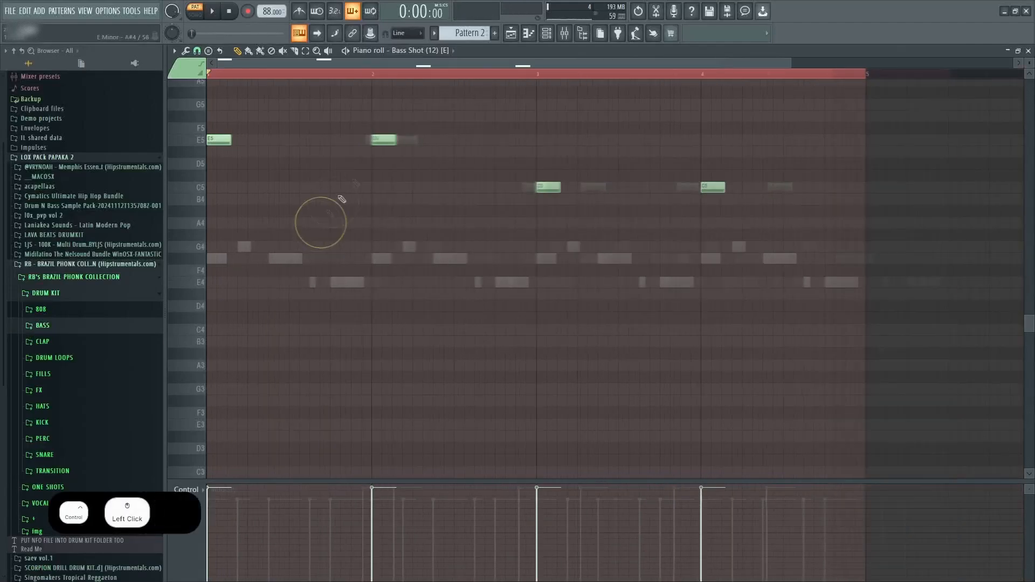
# - Open the Playlist arrangement showing the recorded vocal clip and Pattern 2
pyautogui.scroll(-1, 340, 200)
pyautogui.click(511, 33)
pyautogui.scroll(4, 534, 224)
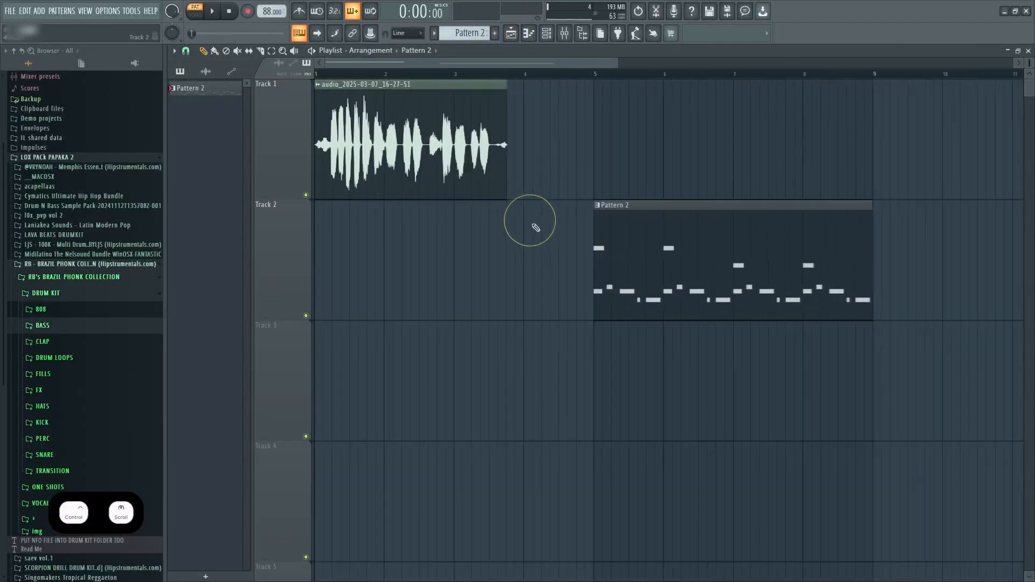
pyautogui.keyDown('ctrl'); pyautogui.click(465, 82); pyautogui.keyUp('ctrl')
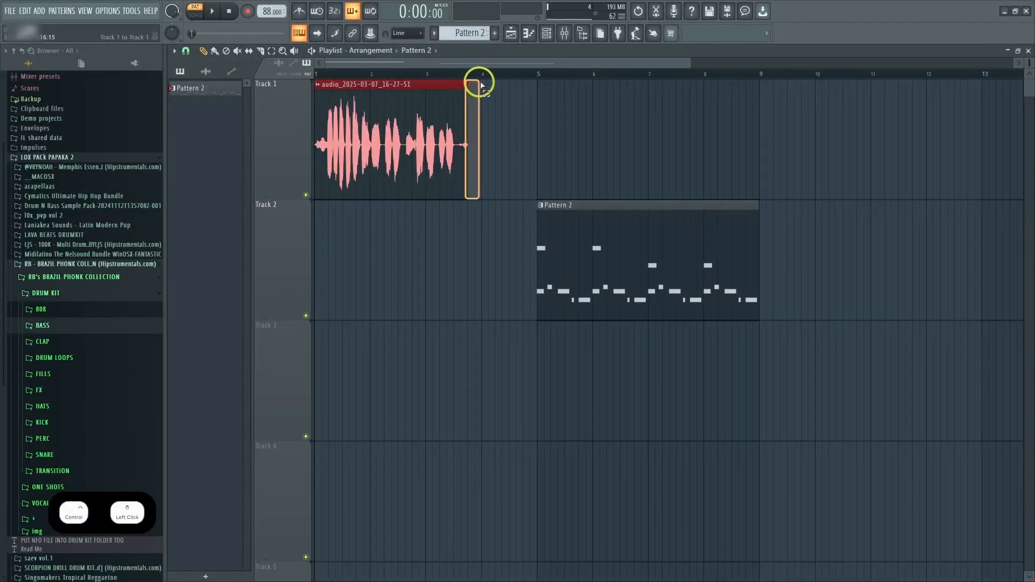
pyautogui.moveTo(467, 83); pyautogui.dragTo(492, 83)
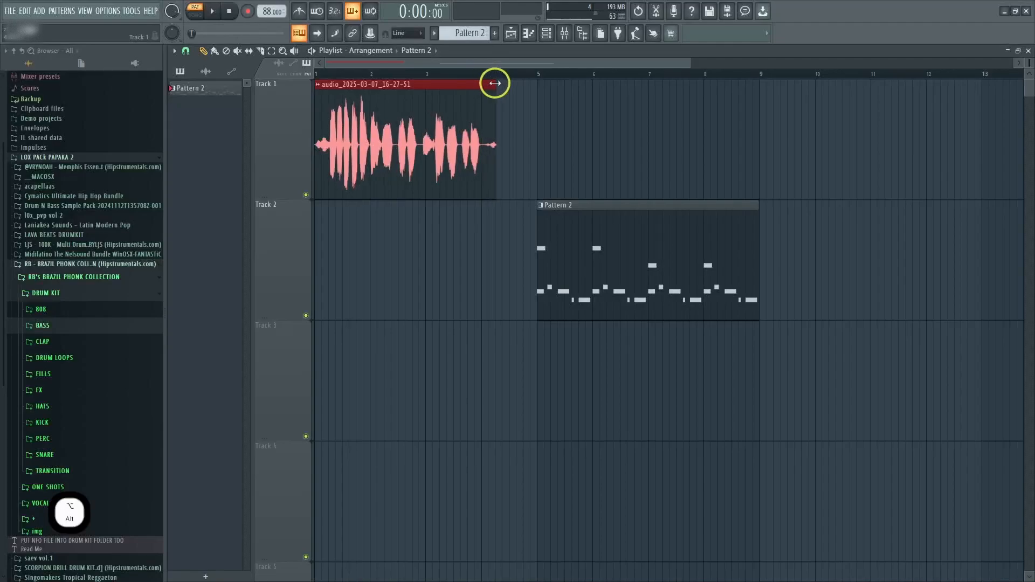
pyautogui.hotkey('ctrl', 'z')
# - Audition the recorded vocal from shortly after its start and move the Pattern 2 clip to Track 1 at bar 5
pyautogui.click(329, 72)
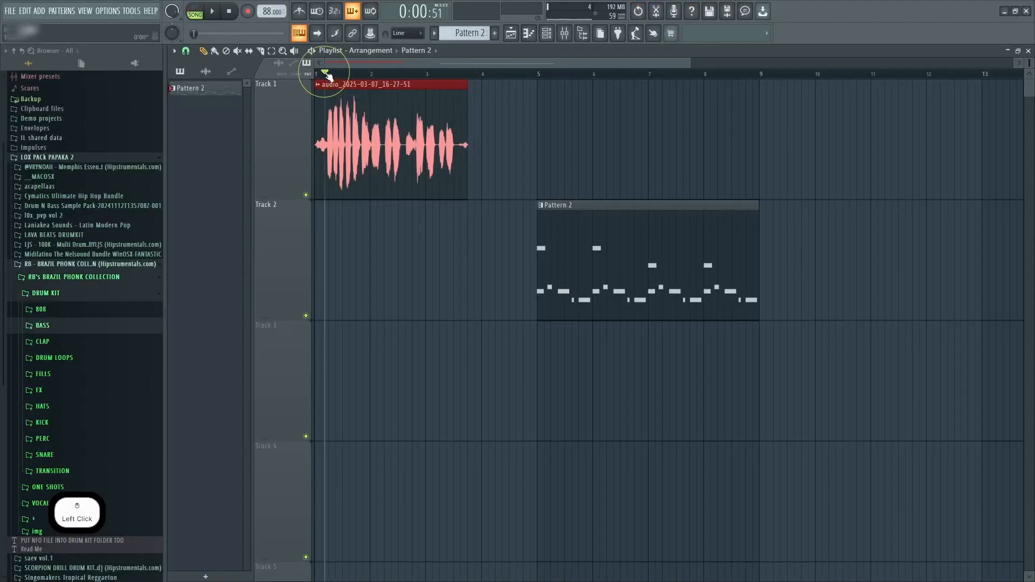
pyautogui.press('space')
pyautogui.press('space')
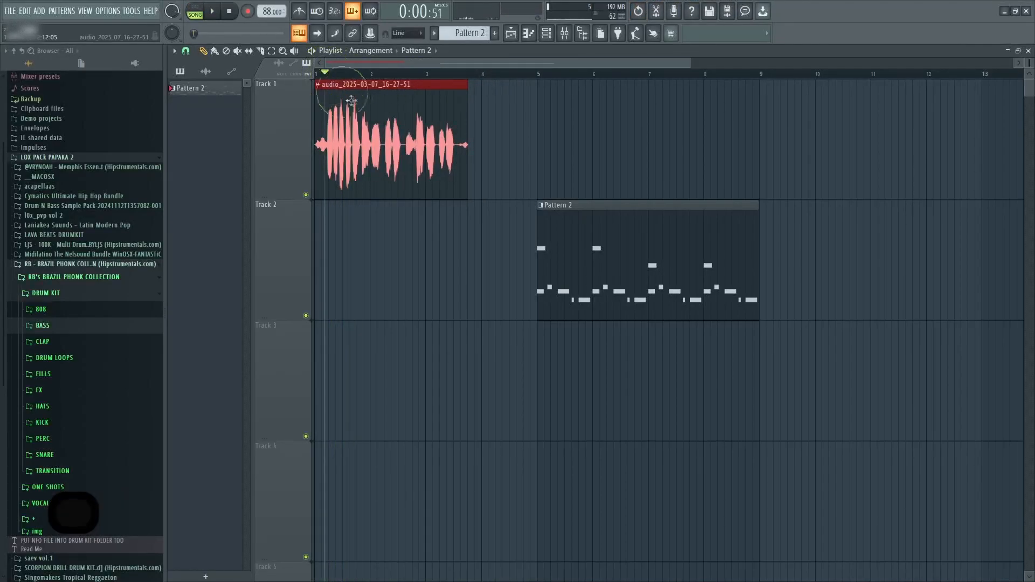
pyautogui.moveTo(513, 259); pyautogui.dragTo(610, 267)
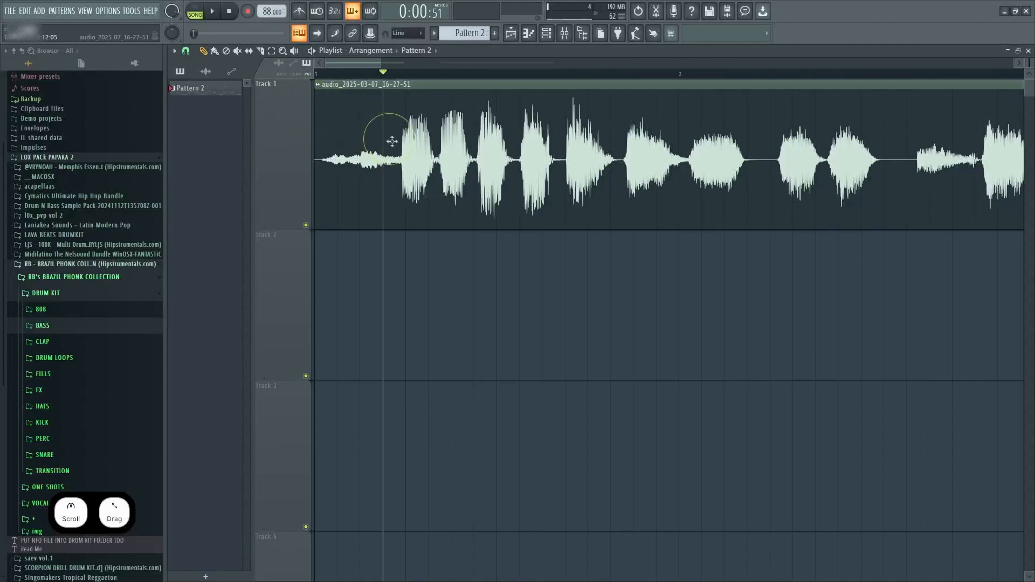
pyautogui.keyDown('ctrl'); pyautogui.scroll(-5, 409, 175); pyautogui.keyUp('ctrl')
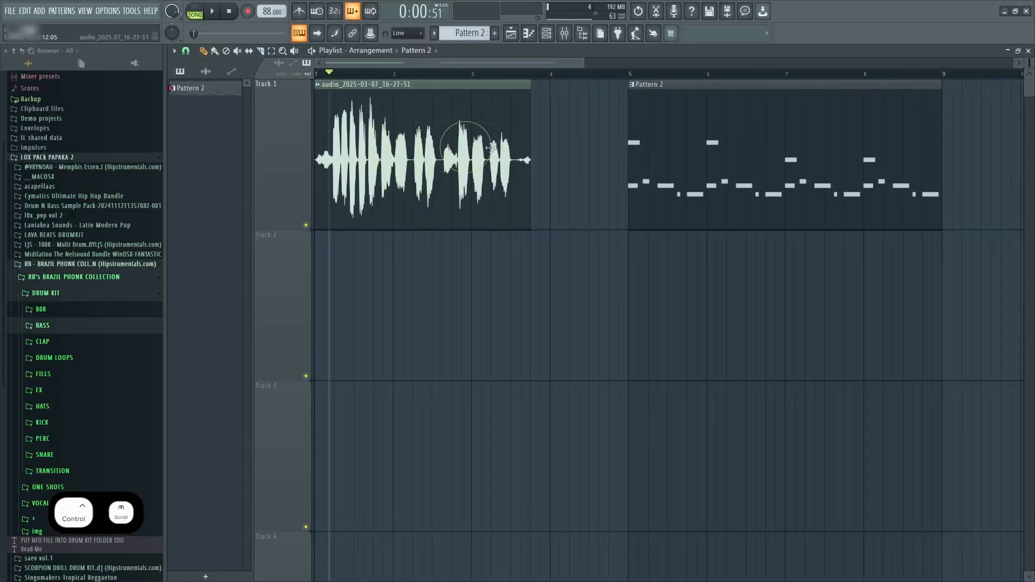
# - Stretch the recorded vocal clip so it ends about three quarters through bar 4, and play it
pyautogui.keyDown('alt'); pyautogui.moveTo(528, 131); pyautogui.dragTo(607, 201); pyautogui.keyUp('alt')
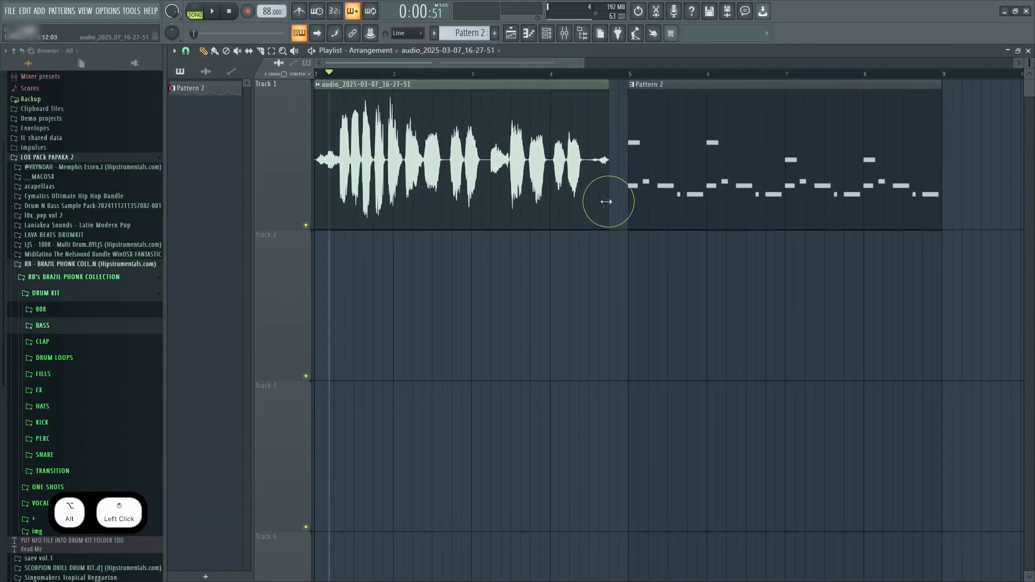
pyautogui.press('space')
pyautogui.keyDown('ctrl'); pyautogui.scroll(4, 319, 172); pyautogui.keyUp('ctrl')
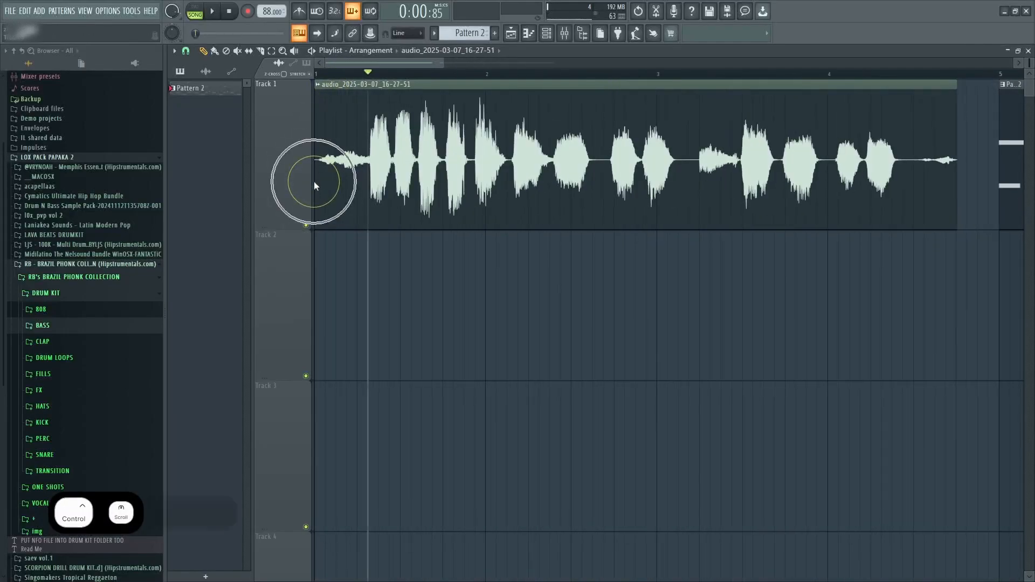
pyautogui.keyDown('ctrl'); pyautogui.scroll(-3, 324, 182); pyautogui.keyUp('ctrl')
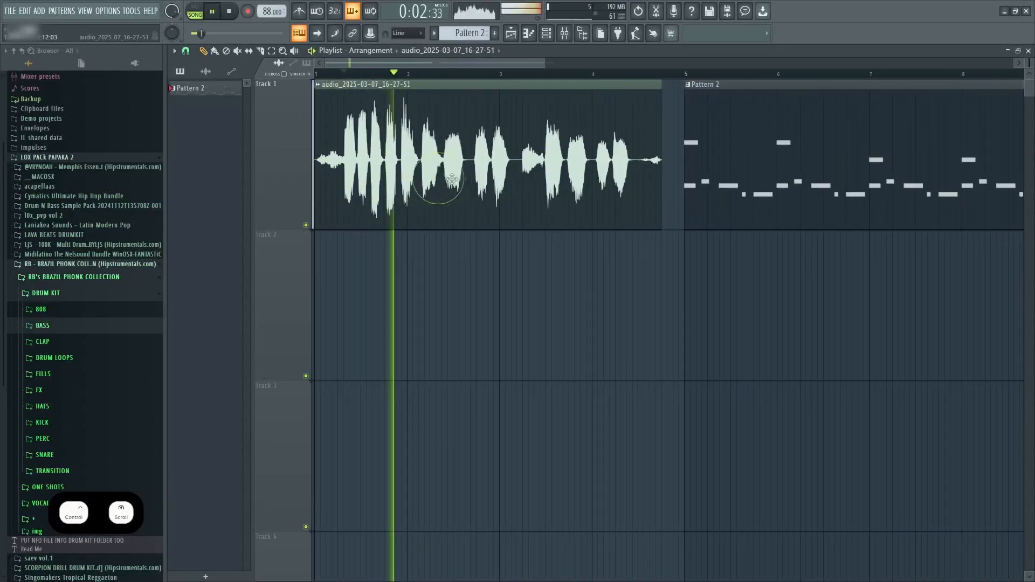
pyautogui.keyDown('alt'); pyautogui.click(659, 131); pyautogui.keyUp('alt')
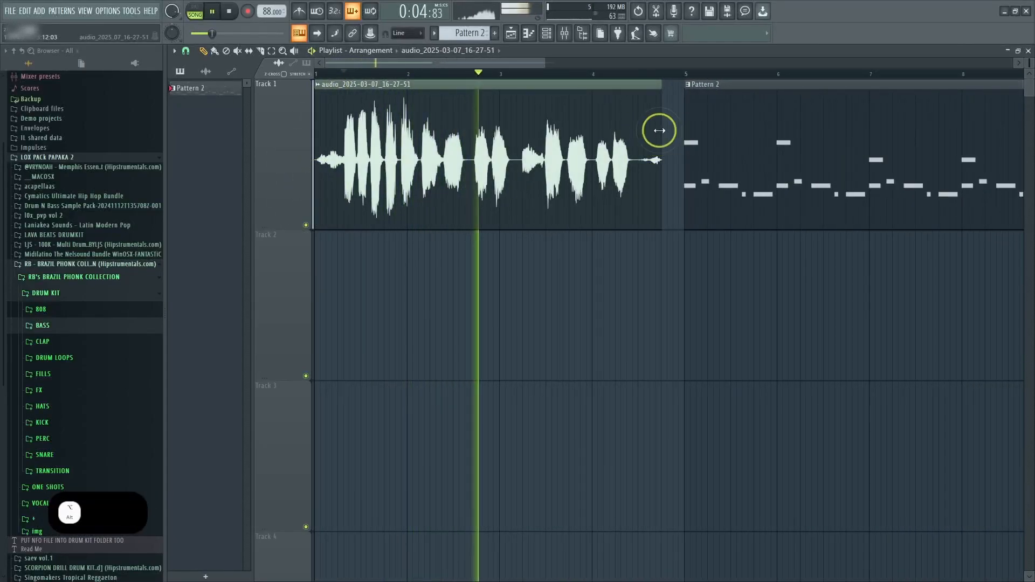
# - Slice the recorded vocal clip on Track 1 into separate pieces at the gaps between the vocal hits
pyautogui.keyDown('ctrl'); pyautogui.scroll(4, 380, 162); pyautogui.keyUp('ctrl')
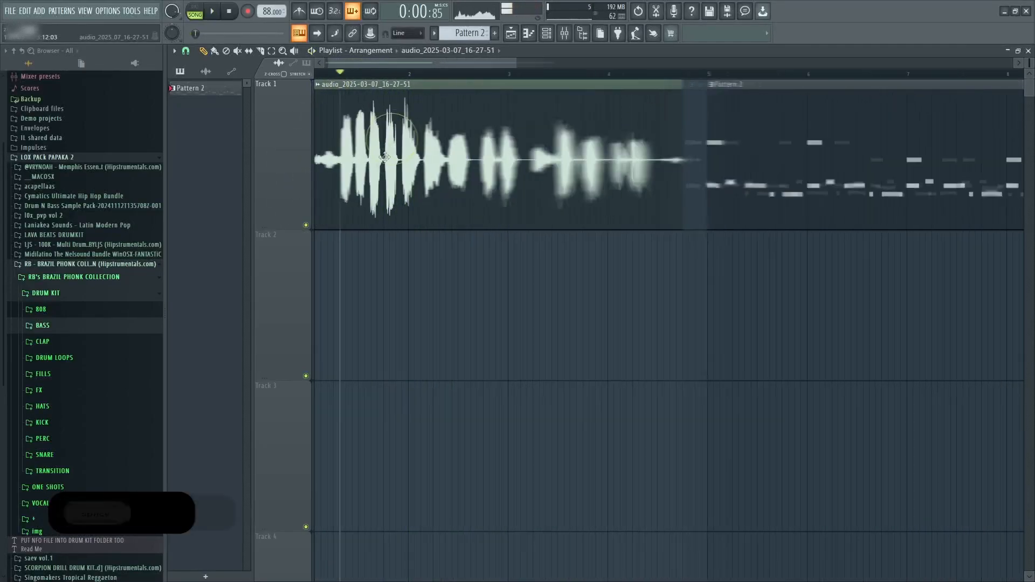
pyautogui.press('c')
pyautogui.moveTo(443, 235); pyautogui.dragTo(450, 91)
pyautogui.moveTo(506, 235); pyautogui.dragTo(500, 70)
pyautogui.moveTo(575, 248); pyautogui.dragTo(567, 89)
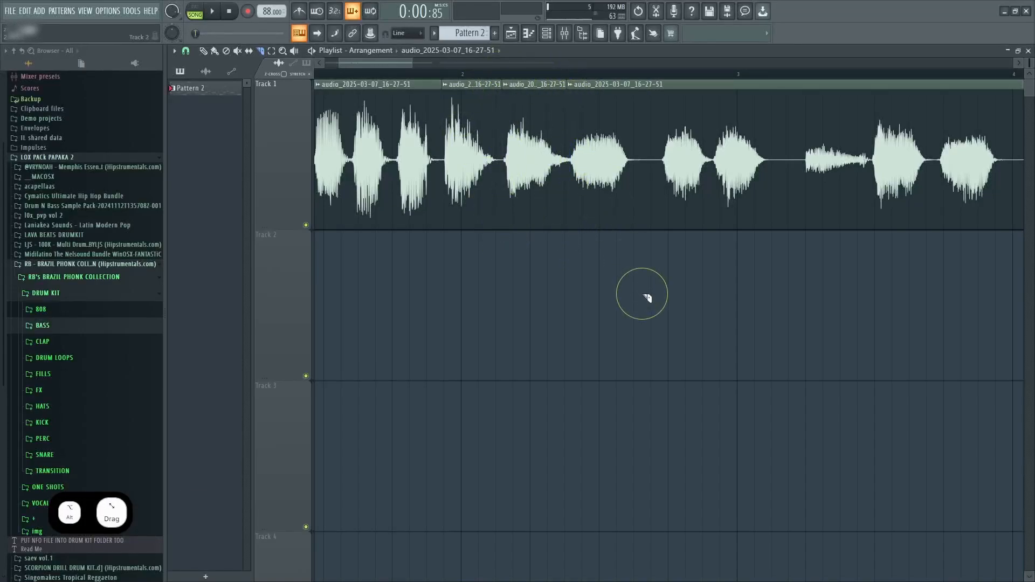
pyautogui.moveTo(639, 93); pyautogui.dragTo(638, 90)
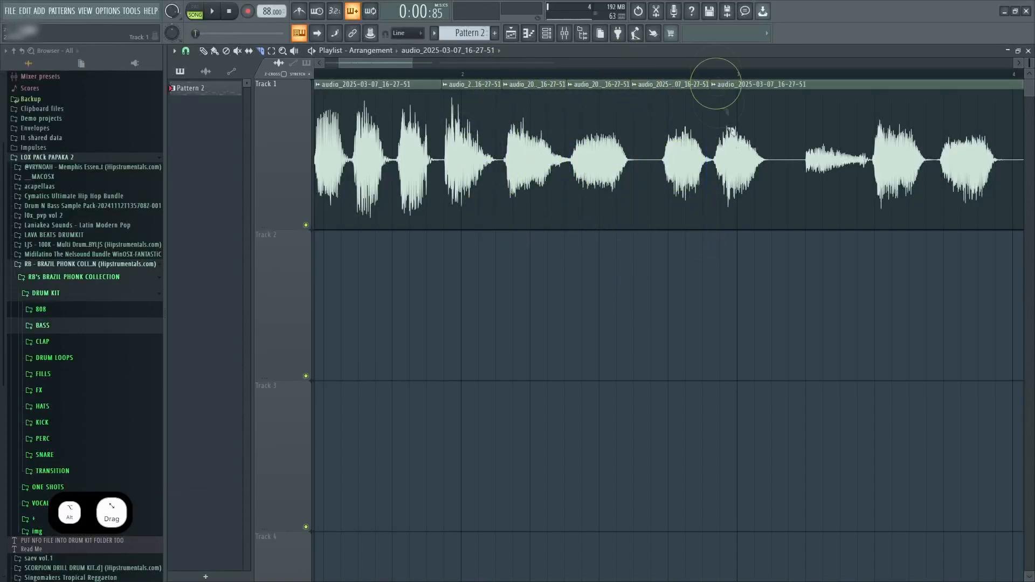
pyautogui.moveTo(771, 133); pyautogui.dragTo(780, 141)
pyautogui.keyDown('ctrl'); pyautogui.scroll(3, 736, 240); pyautogui.keyUp('ctrl')
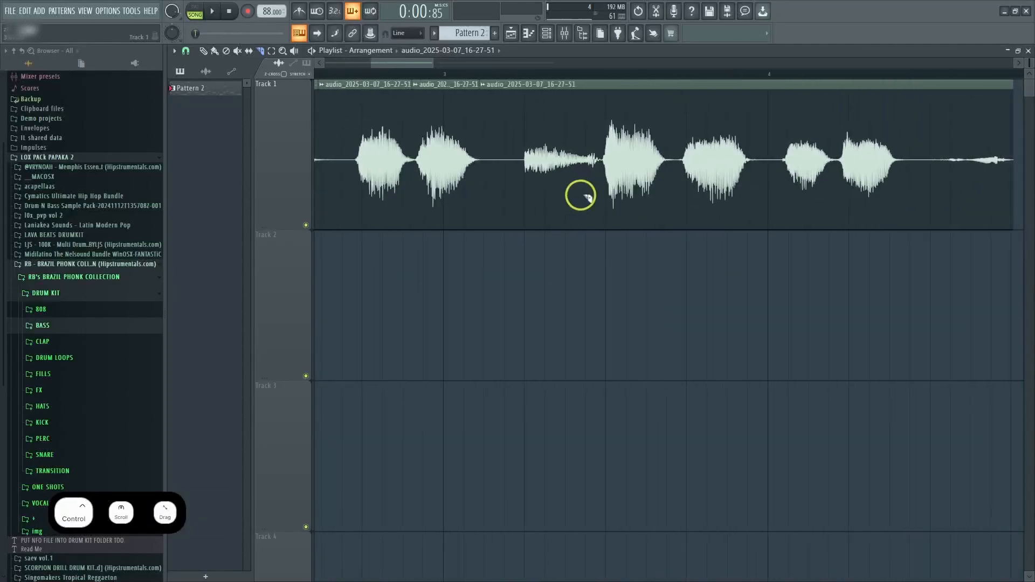
pyautogui.moveTo(513, 156); pyautogui.dragTo(511, 91)
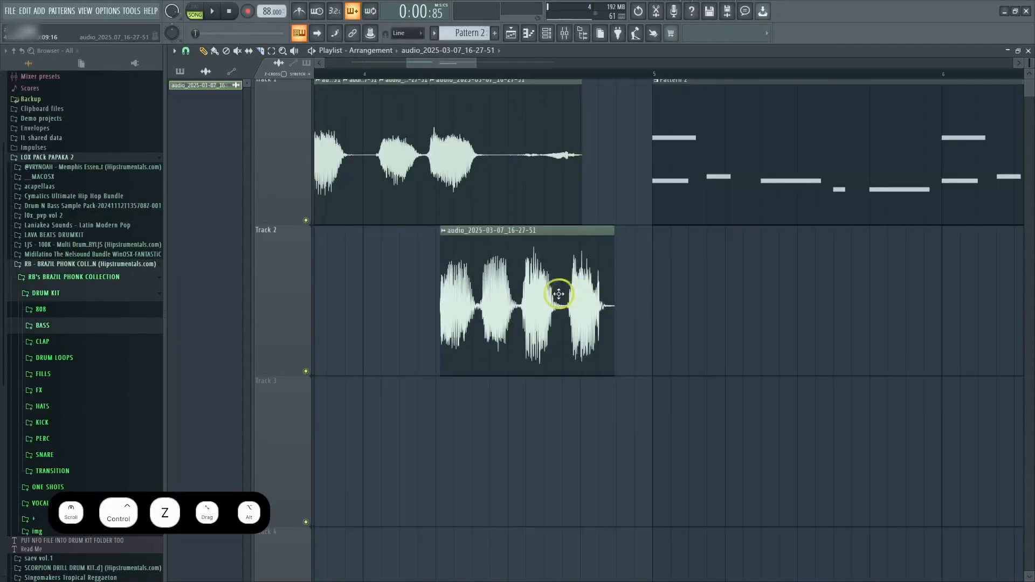
# - Arrange the first four vocal hits on Track 2 as a half-bar lead-in to bar 5, and audition the remaining slices
pyautogui.moveTo(557, 293)
pyautogui.mouseDown()
pyautogui.moveTo(597, 290)
pyautogui.moveTo(561, 291)
pyautogui.mouseUp()
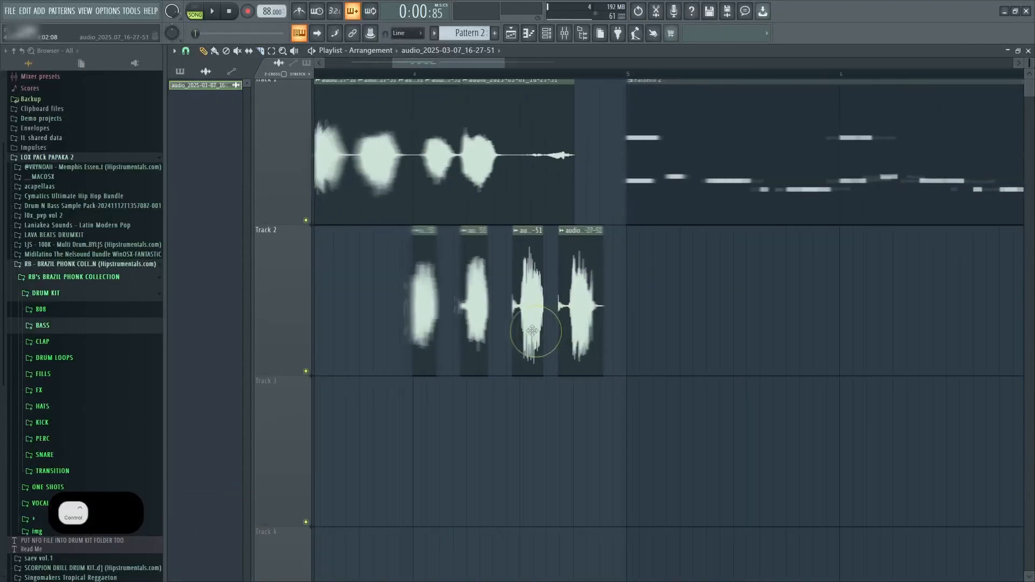
pyautogui.moveTo(412, 299); pyautogui.dragTo(603, 301)
pyautogui.scroll(-3, 439, 231)
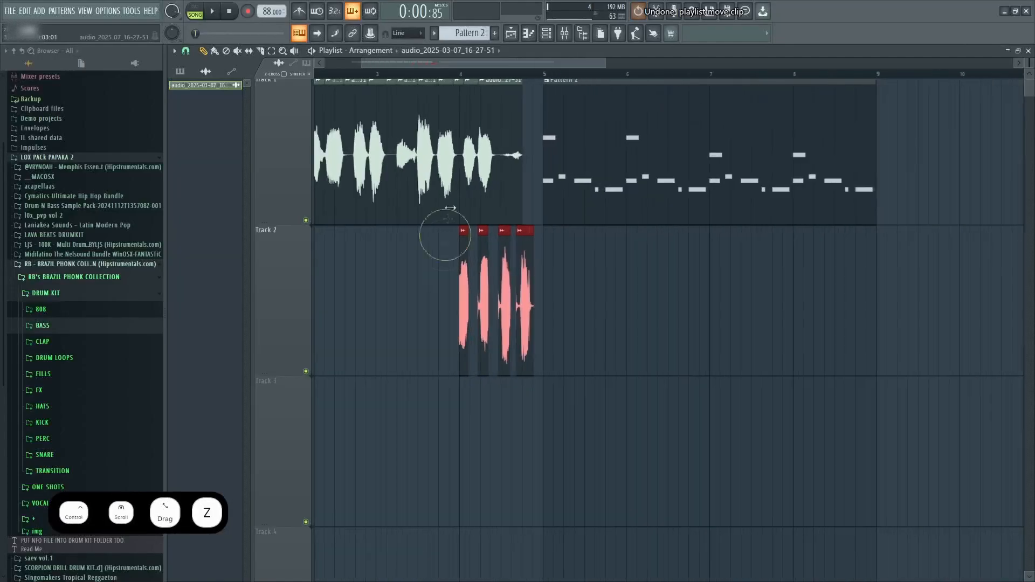
pyautogui.press('space')
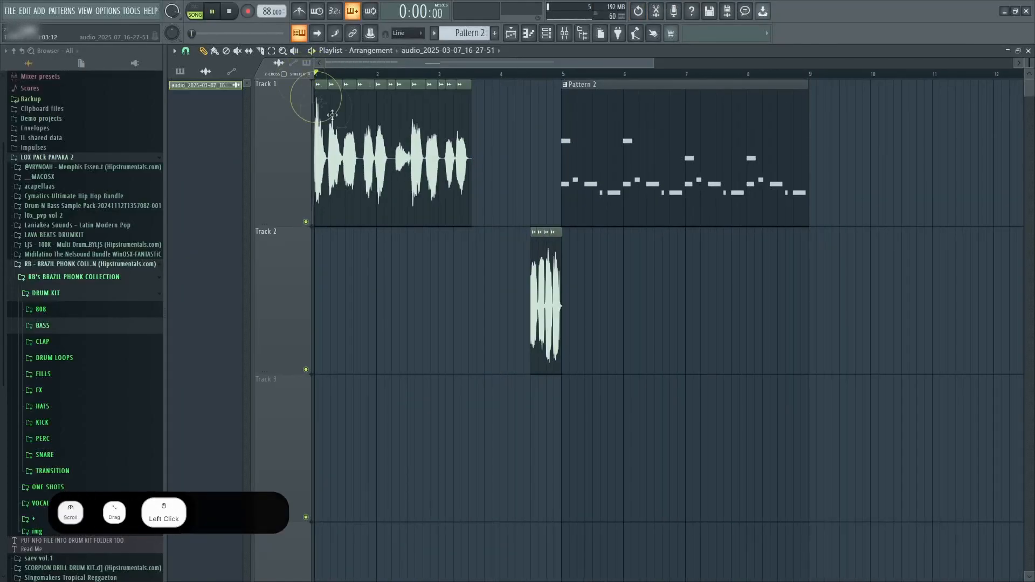
pyautogui.press('space')
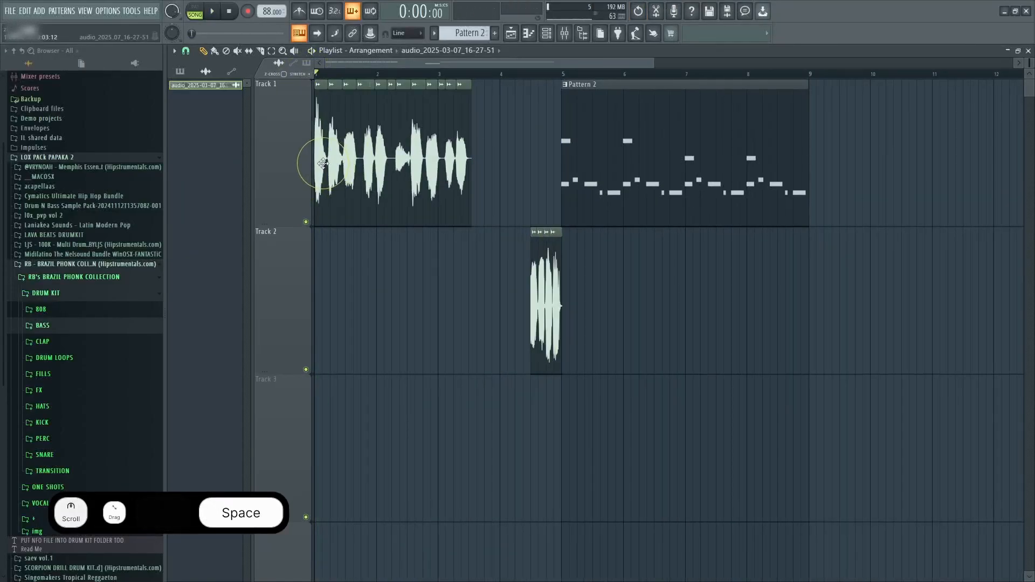
# - Move the first remaining vocal slice from Track 1 to the start of bar 5 on Track 3 and play the transition
pyautogui.moveTo(321, 157); pyautogui.dragTo(579, 371)
pyautogui.scroll(6, 588, 378)
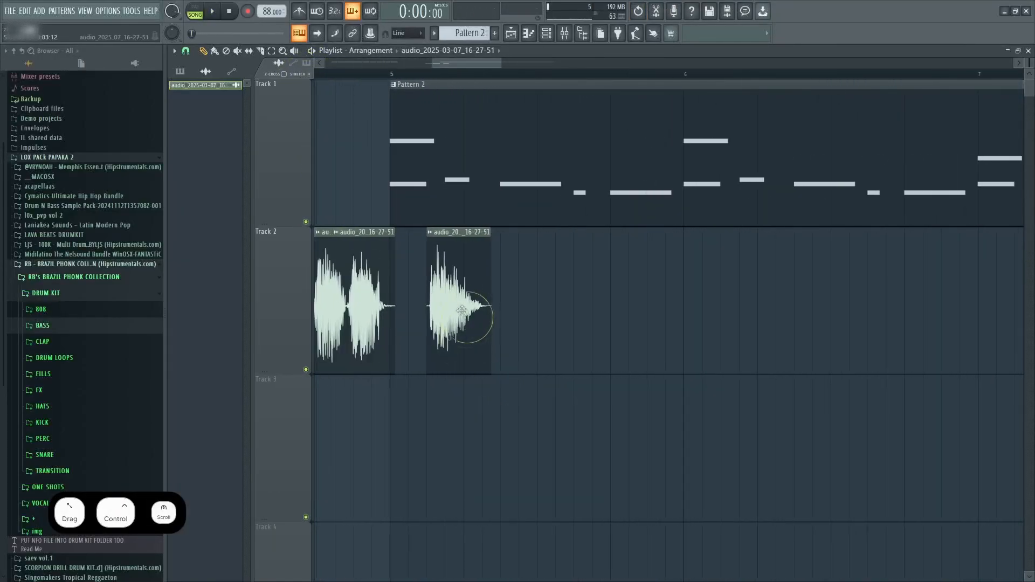
pyautogui.moveTo(462, 312); pyautogui.dragTo(411, 480)
pyautogui.moveTo(415, 436); pyautogui.dragTo(552, 340)
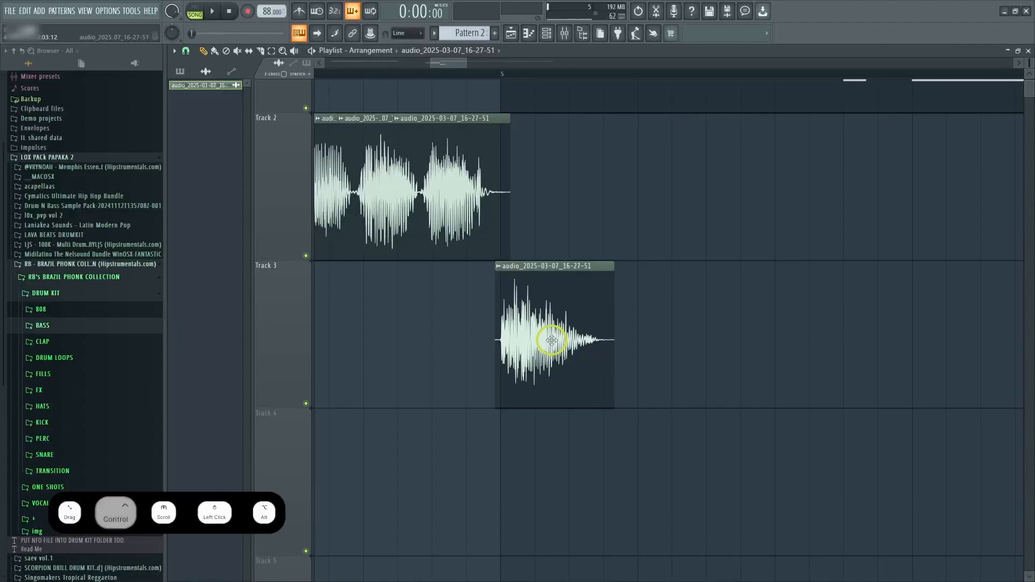
pyautogui.scroll(-2, 568, 340)
pyautogui.click(448, 70)
pyautogui.press('space')
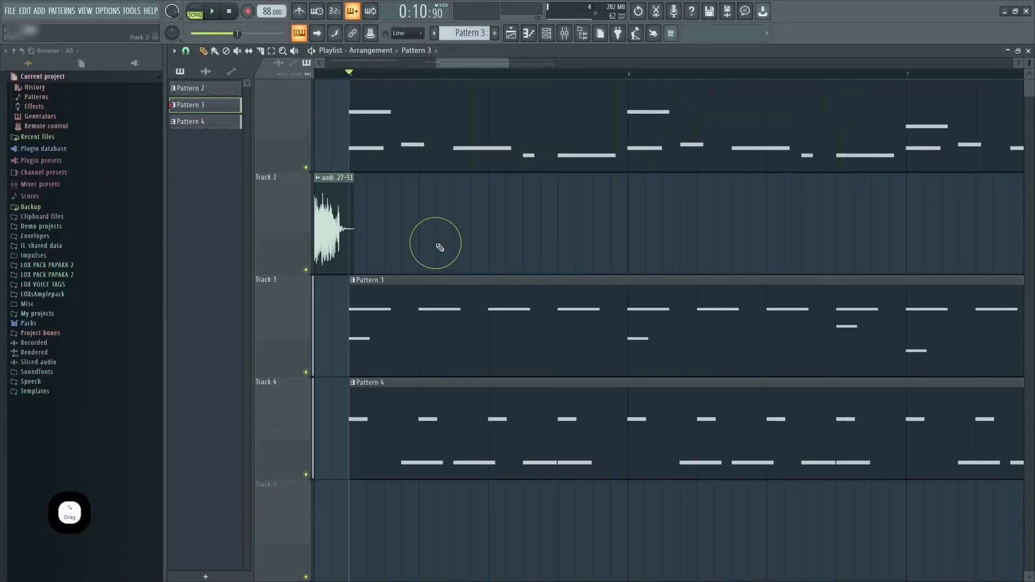
# - Open Pattern 4's piano roll for the Part_1 vocal slice and play its E4 notes with the beat
pyautogui.scroll(-5, 480, 233)
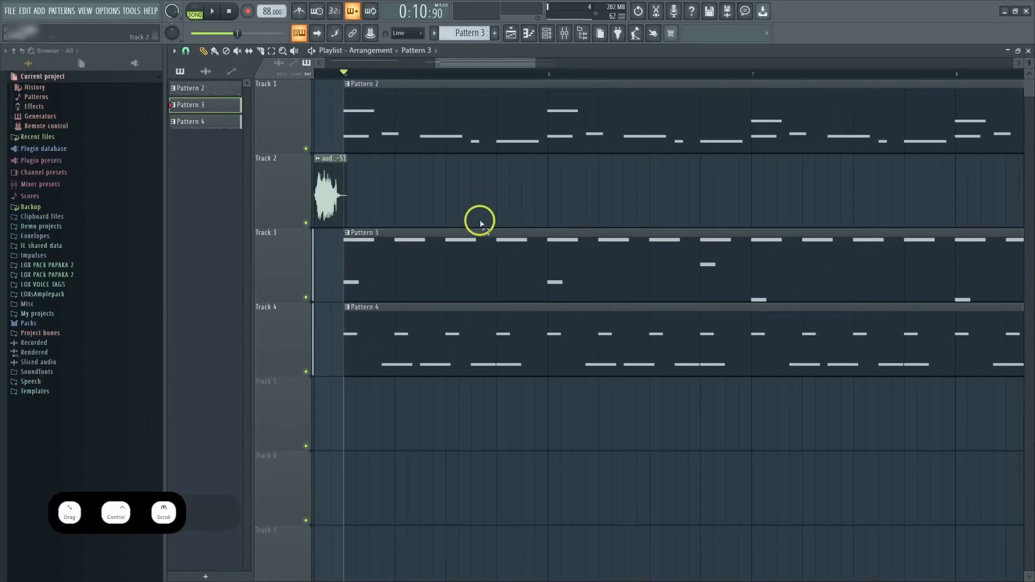
pyautogui.doubleClick(432, 306)
pyautogui.press('space')
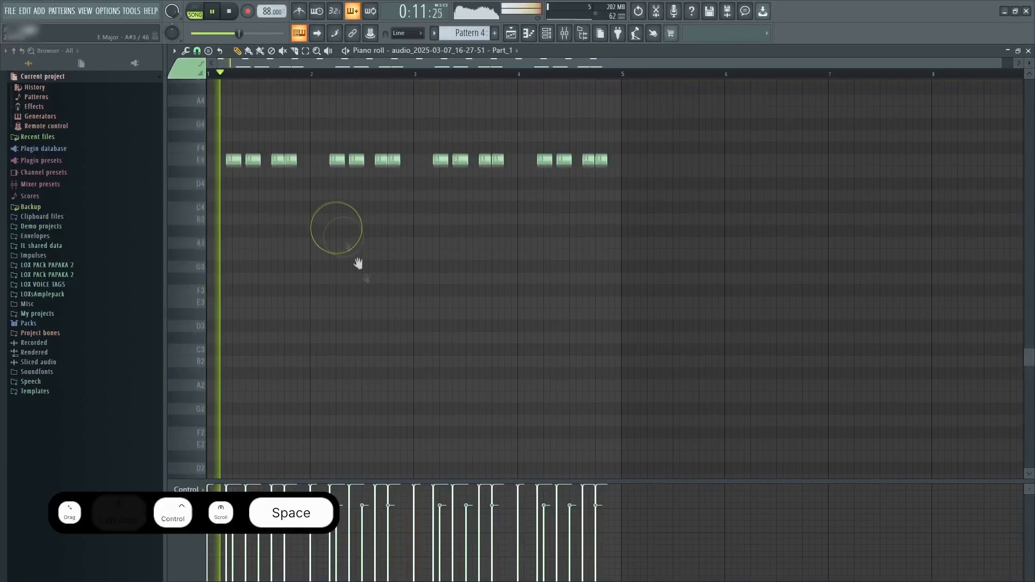
pyautogui.scroll(6, 254, 201)
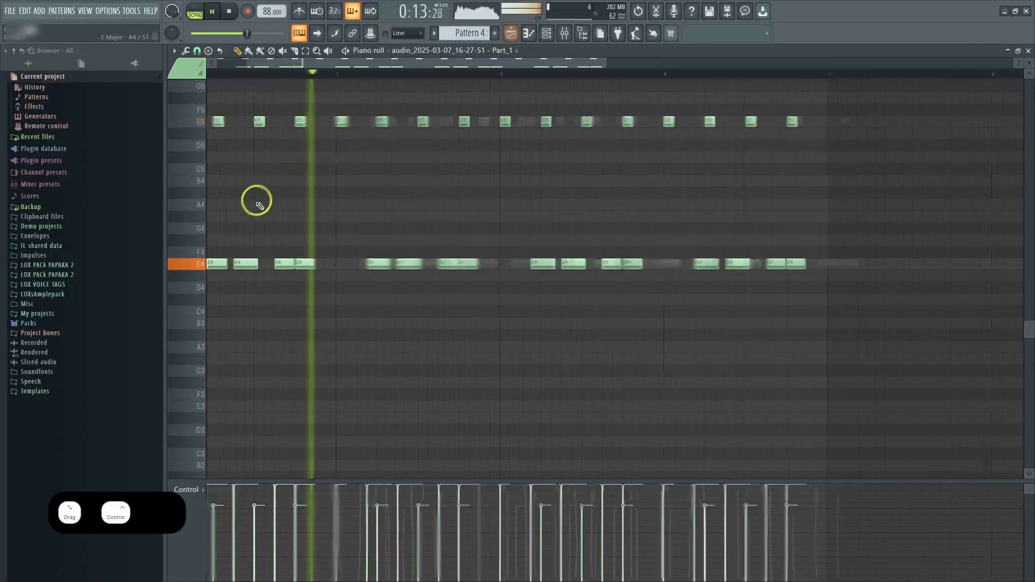
# - Try an extra E5 note just before bar 2 in the Part_1 vocal's piano roll and play it back
pyautogui.click(436, 160)
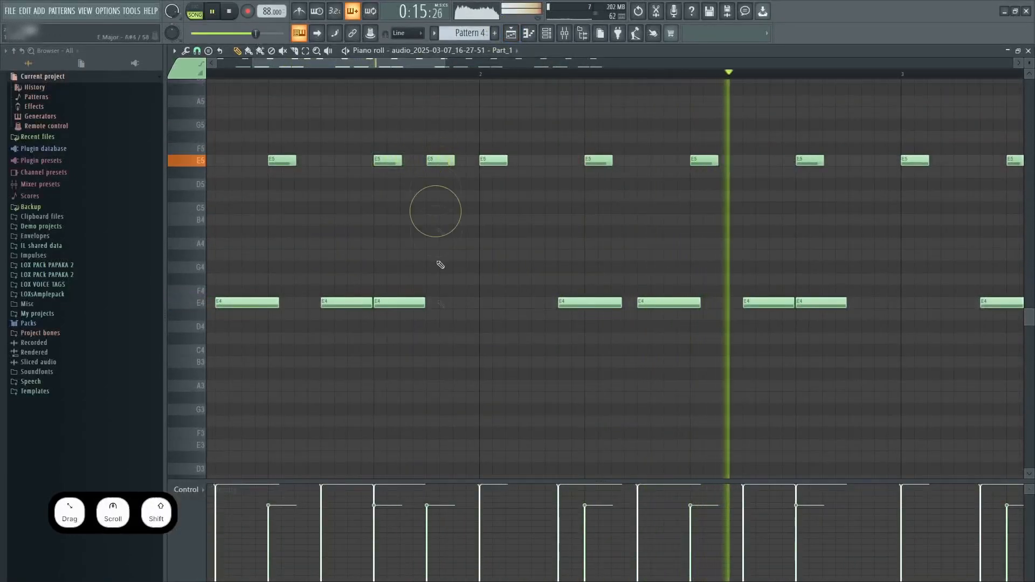
pyautogui.click(442, 491)
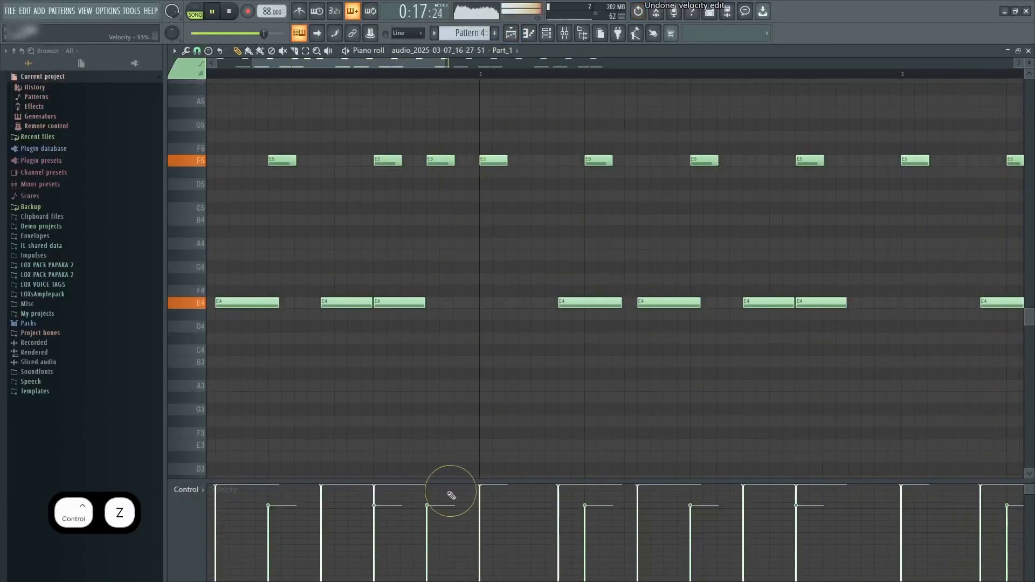
pyautogui.click(279, 74)
pyautogui.scroll(-3, 354, 225)
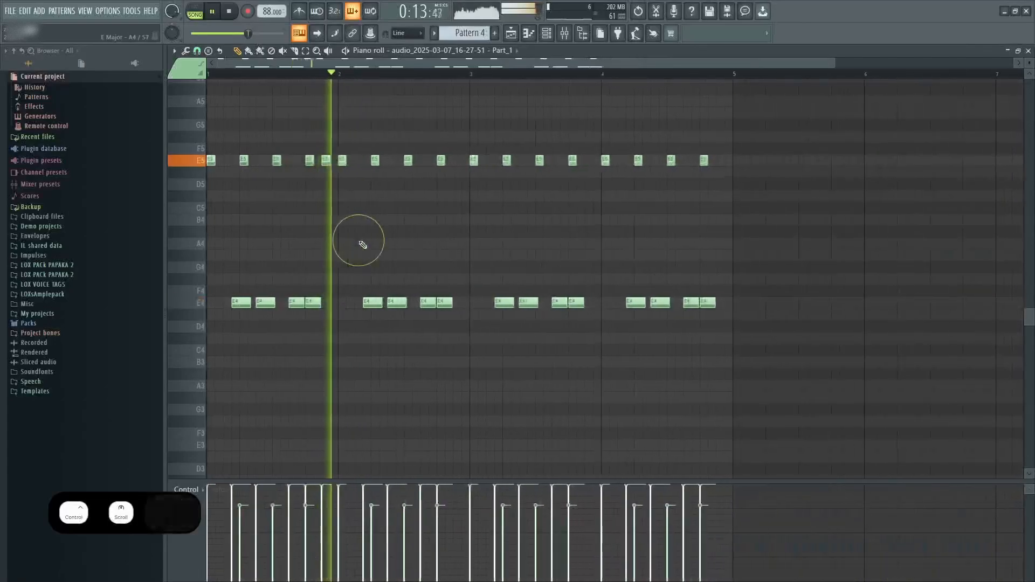
pyautogui.scroll(4, 296, 168)
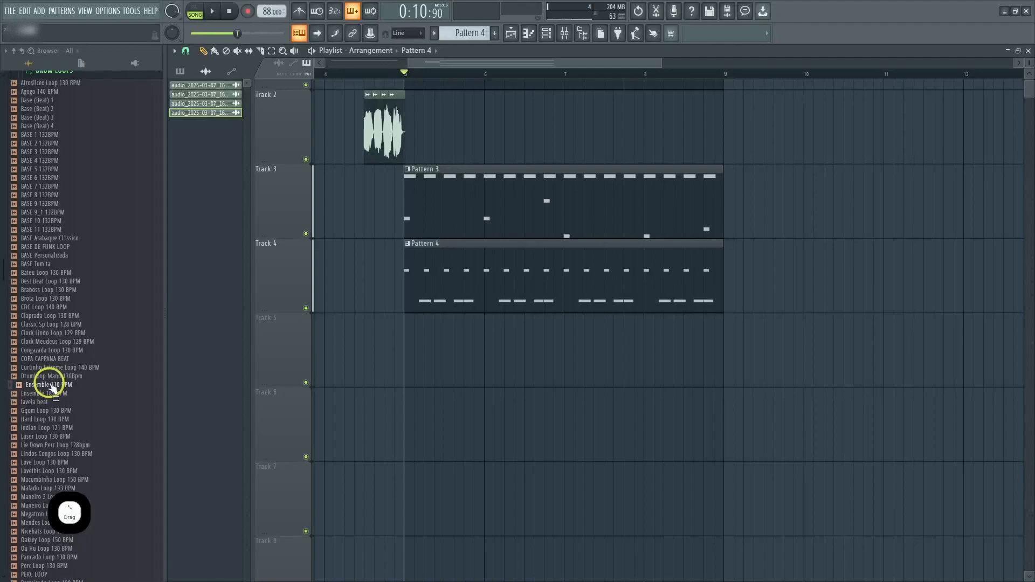
# - Place the Ensemble 110 BPM drum loop on Track 5 at bar 5 and fit it to the project tempo with tempo autodetection
pyautogui.moveTo(72, 387); pyautogui.dragTo(405, 339)
pyautogui.click(420, 332)
pyautogui.rightClick(396, 182)
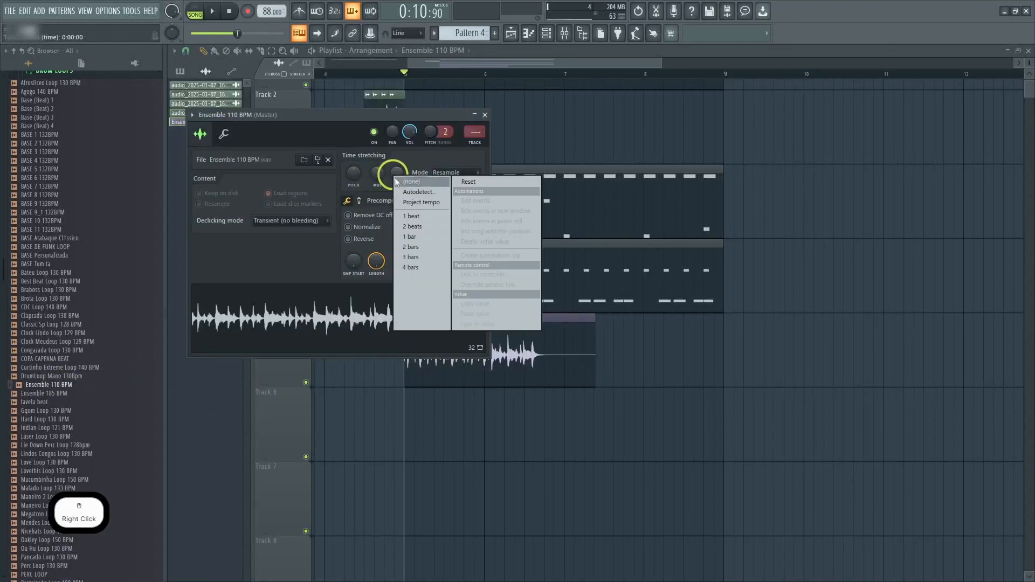
pyautogui.click(406, 192)
pyautogui.click(528, 405)
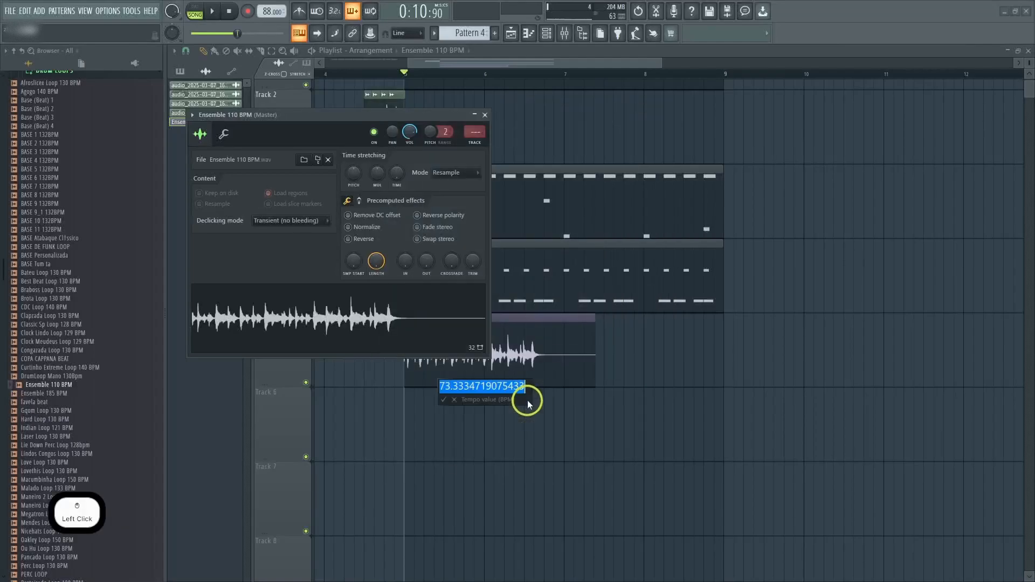
pyautogui.press('Return')
pyautogui.keyDown('ctrl'); pyautogui.click(520, 396); pyautogui.keyUp('ctrl')
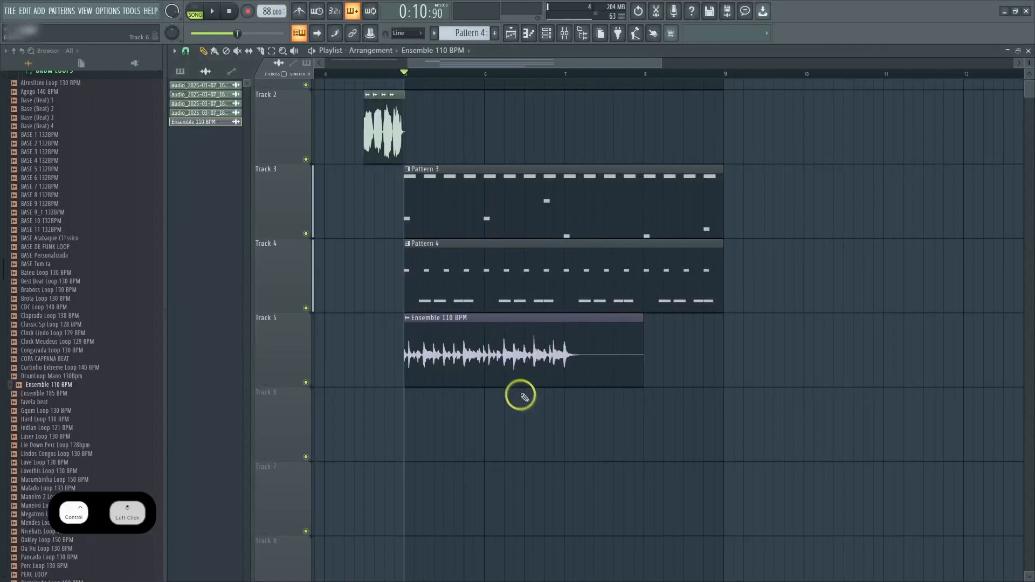
# - Trim the Ensemble 110 BPM loop on Track 5 to two bars and duplicate it to fill bars 5 to 8
pyautogui.press('space')
pyautogui.scroll(3, 570, 401)
pyautogui.moveTo(559, 394)
pyautogui.mouseDown()
pyautogui.moveTo(550, 316)
pyautogui.moveTo(564, 318)
pyautogui.mouseUp()
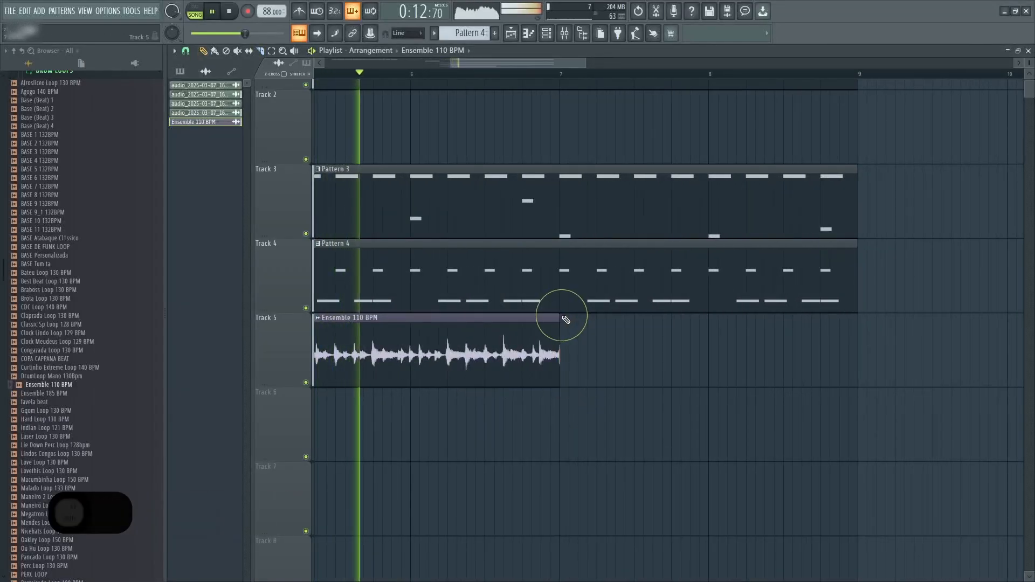
pyautogui.press('p')
pyautogui.keyDown('ctrl'); pyautogui.click(490, 375); pyautogui.keyUp('ctrl')
pyautogui.hotkey('ctrl', 'b')
pyautogui.scroll(-3, 488, 391)
pyautogui.keyDown('ctrl'); pyautogui.click(478, 410); pyautogui.keyUp('ctrl')
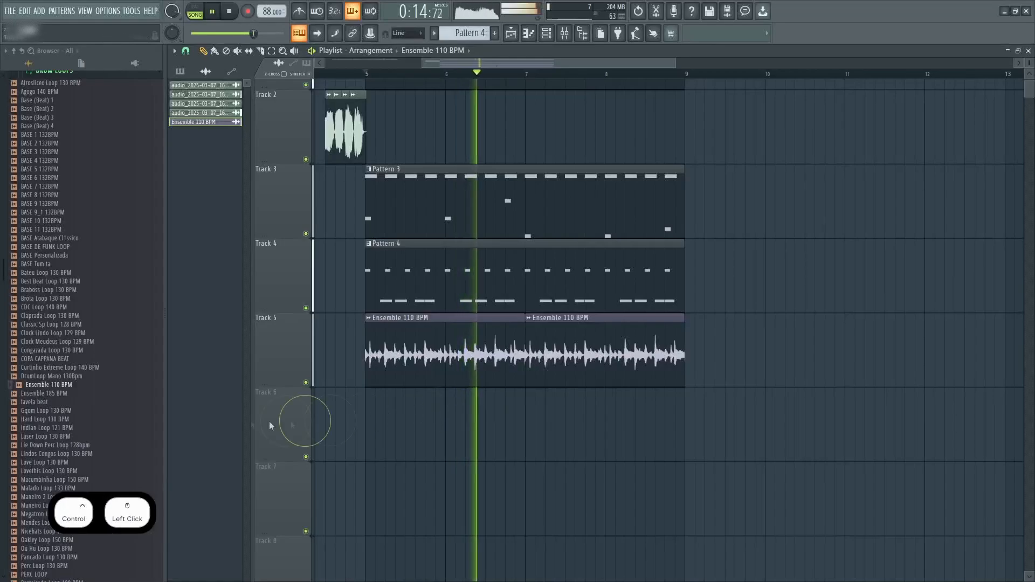
pyautogui.press('space')
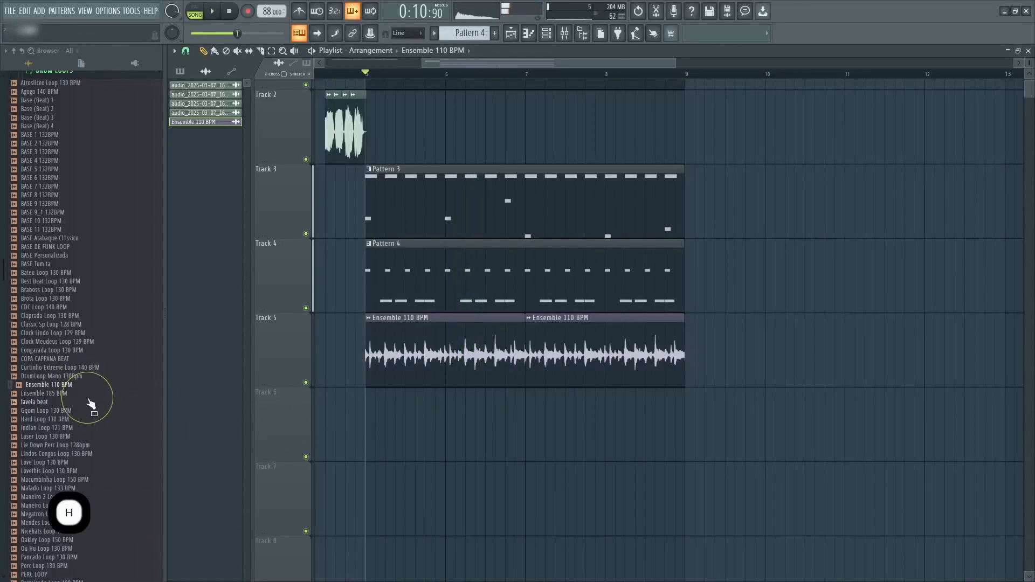
# - Swap the Track 5 drum loop for Rasteirado Loop 100 BPM and duplicate the bar 5–8 patterns and loops into bars 9–12
pyautogui.scroll(-10, 90, 404)
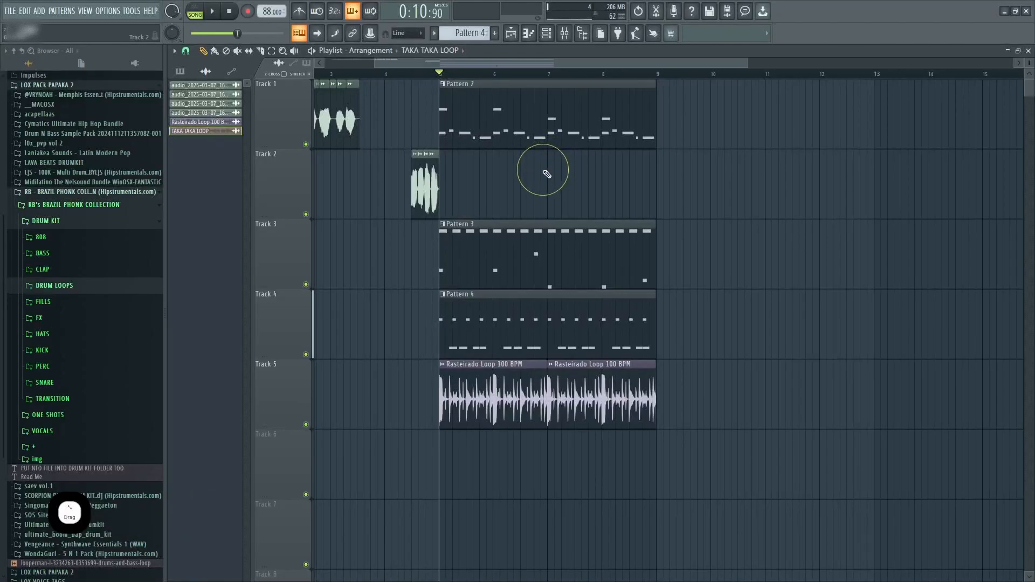
pyautogui.moveTo(714, 569); pyautogui.dragTo(439, 100)
pyautogui.hotkey('ctrl', 'c')
pyautogui.hotkey('ctrl', 'b')
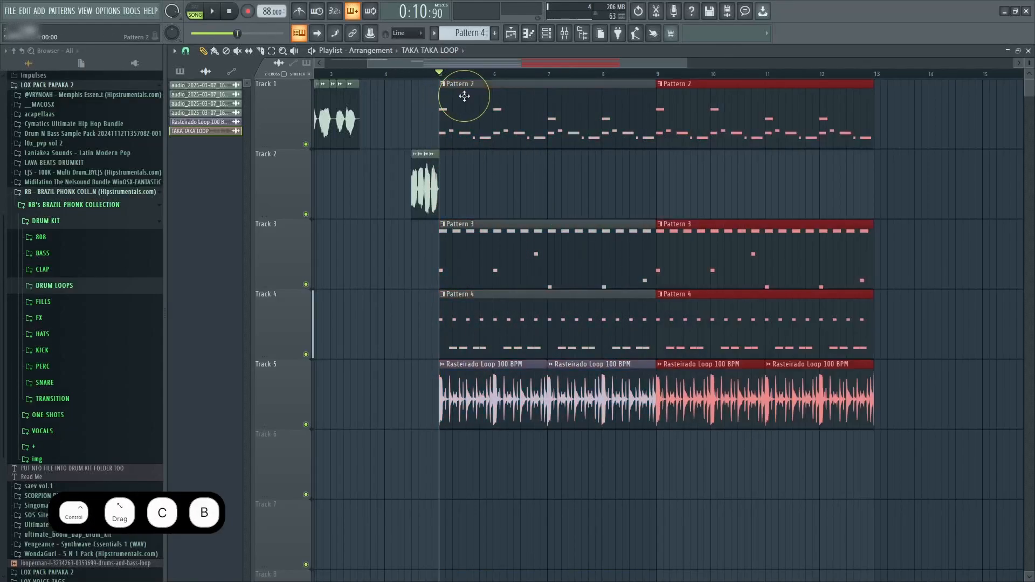
# - Remove the first Pattern 3 and Pattern 4 clips from bars 5 to 8 on Tracks 3 and 4
pyautogui.keyDown('ctrl'); pyautogui.click(511, 183); pyautogui.keyUp('ctrl')
pyautogui.moveTo(509, 240); pyautogui.dragTo(515, 265)
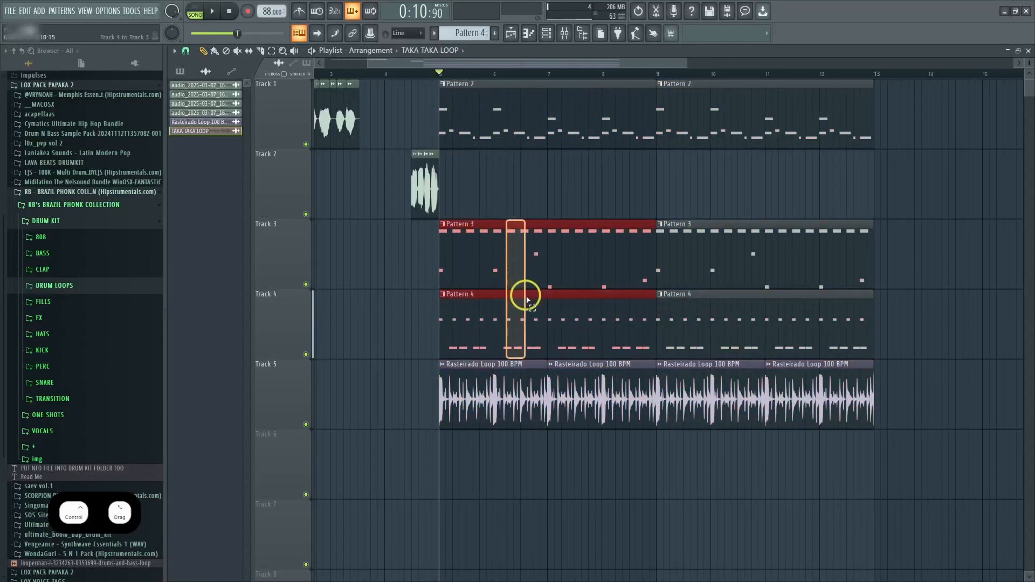
pyautogui.moveTo(527, 300); pyautogui.dragTo(533, 317)
pyautogui.hotkey('ctrl', 'x')
# - Automate the bar 5–8 Rasteirado loop volume as a slow-starting fade-in, replacing the second loop clip with a copy of the first
pyautogui.keyDown('ctrl'); pyautogui.click(494, 368); pyautogui.keyUp('ctrl')
pyautogui.hotkey('ctrl', 'x')
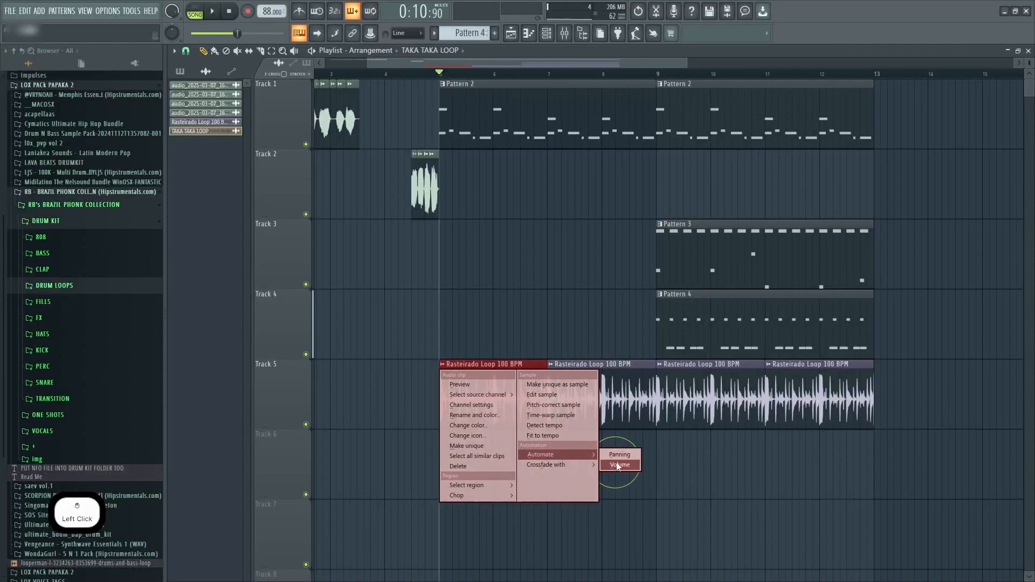
pyautogui.click(619, 466)
pyautogui.keyDown('ctrl'); pyautogui.click(604, 411); pyautogui.keyUp('ctrl')
pyautogui.hotkey('ctrl', 'x')
pyautogui.moveTo(544, 364); pyautogui.dragTo(496, 363)
pyautogui.hotkey('ctrl', 'b')
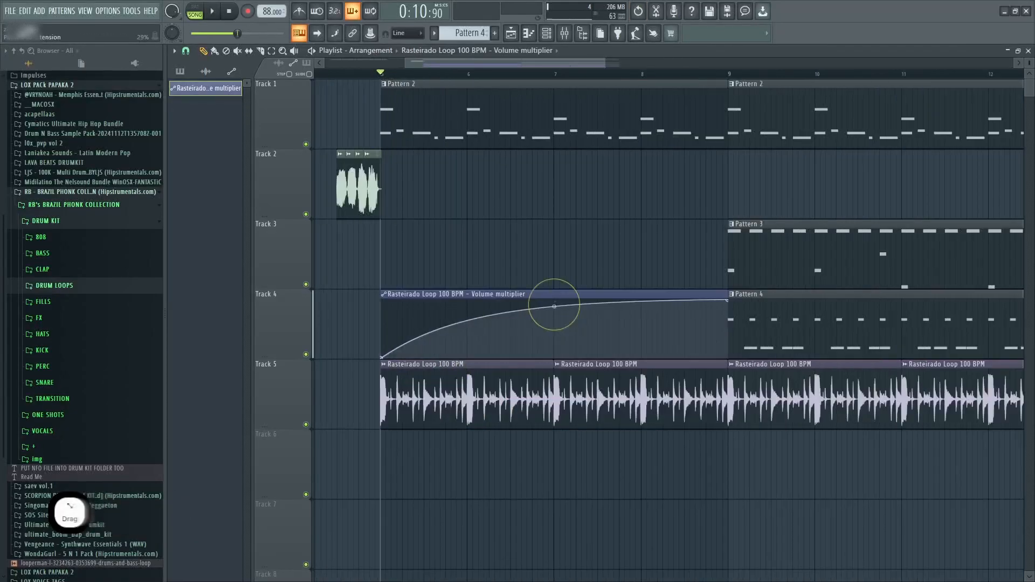
pyautogui.moveTo(554, 305); pyautogui.dragTo(560, 351)
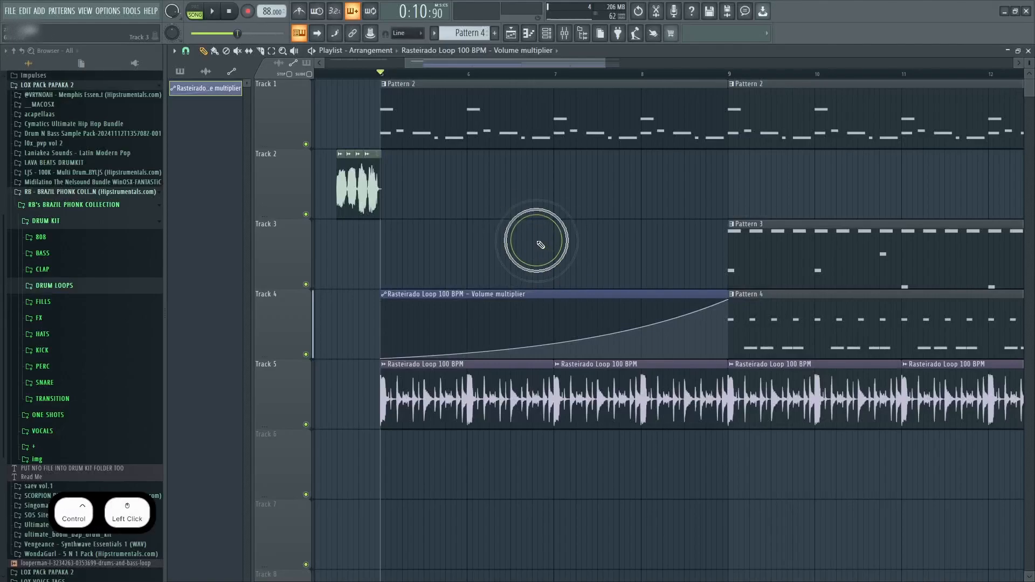
pyautogui.press('space')
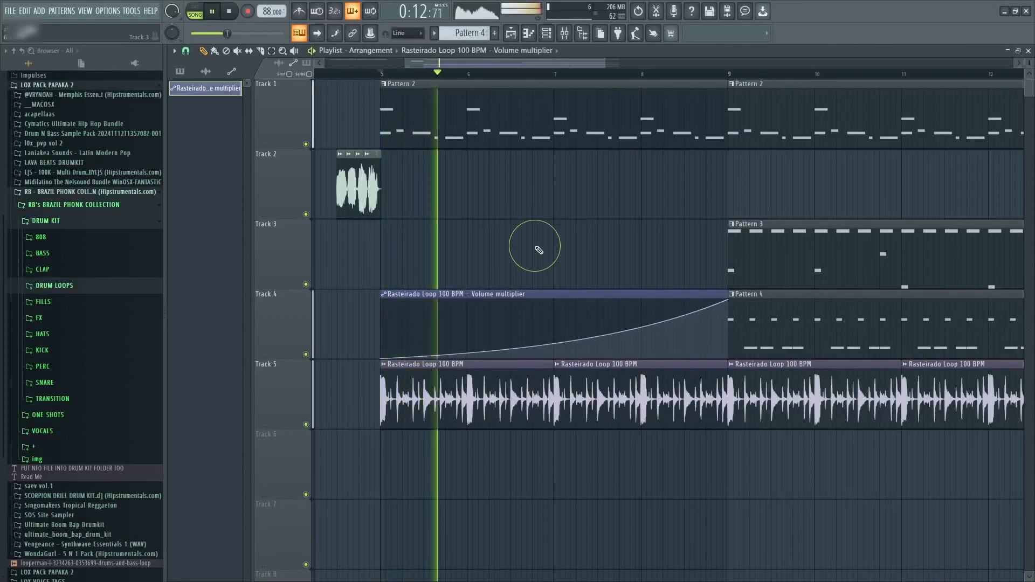
# - Make the Pattern 2 clip at bar 5 a unique pattern and delete its Bass Shot (12) notes
pyautogui.click(384, 84)
pyautogui.click(407, 124)
pyautogui.press('space')
pyautogui.doubleClick(413, 102)
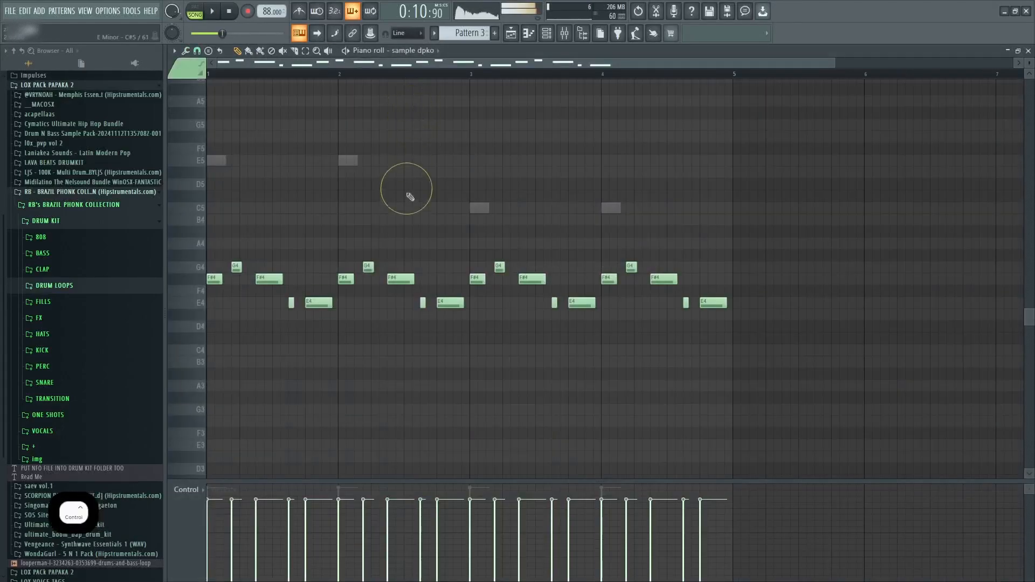
pyautogui.rightClick(350, 168)
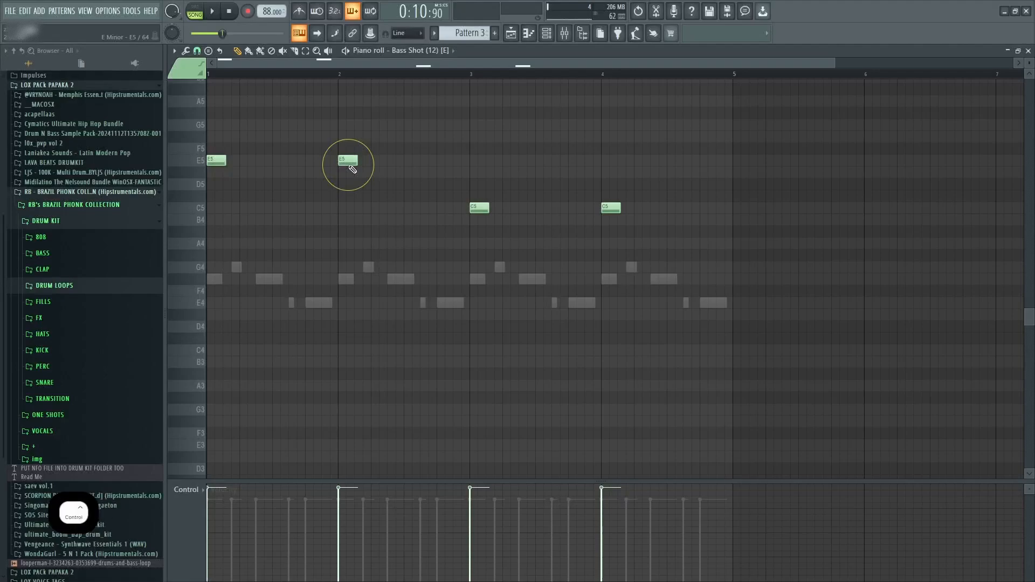
pyautogui.hotkey('ctrl', 'a')
# - Transpose all the sample dpko melody notes in Pattern 3 down one octave
pyautogui.doubleClick(258, 280)
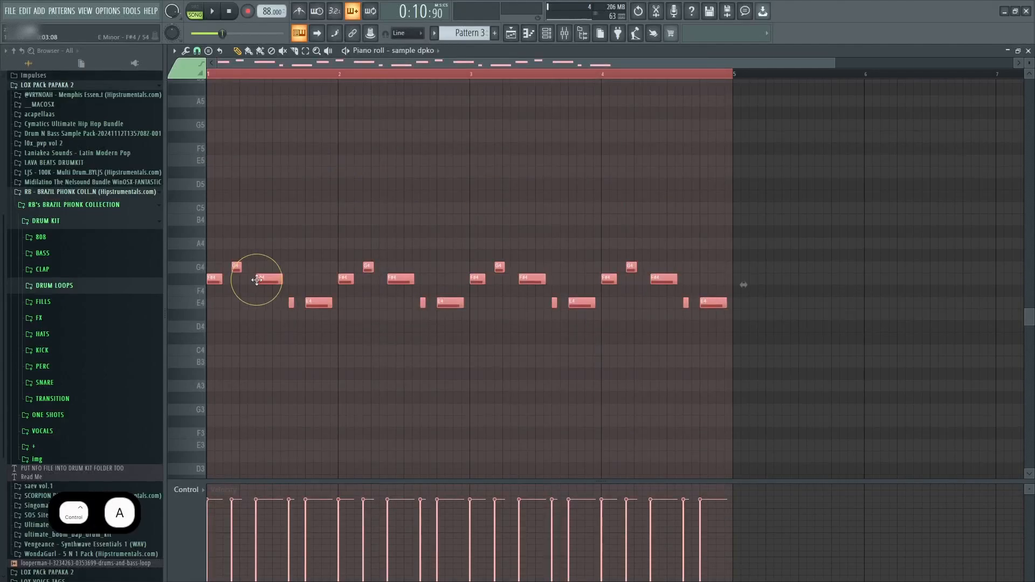
pyautogui.hotkey('ctrl', 'Down')
pyautogui.click(257, 280)
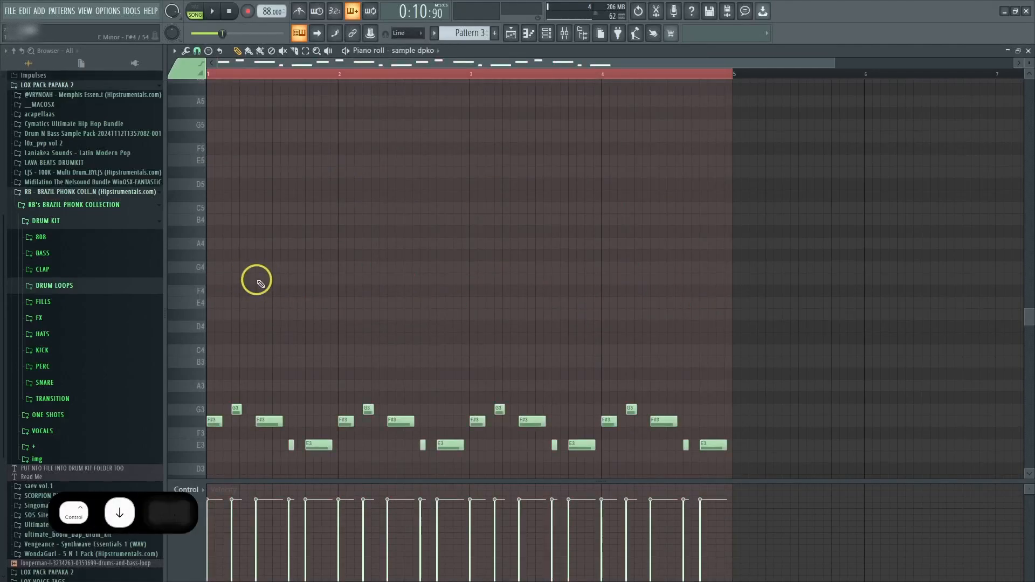
# - Play the intro in the playlist and straighten the Rasteirado Loop volume automation into a linear ramp up to bar 9
pyautogui.click(510, 34)
pyautogui.press('space')
pyautogui.moveTo(538, 168); pyautogui.dragTo(479, 202)
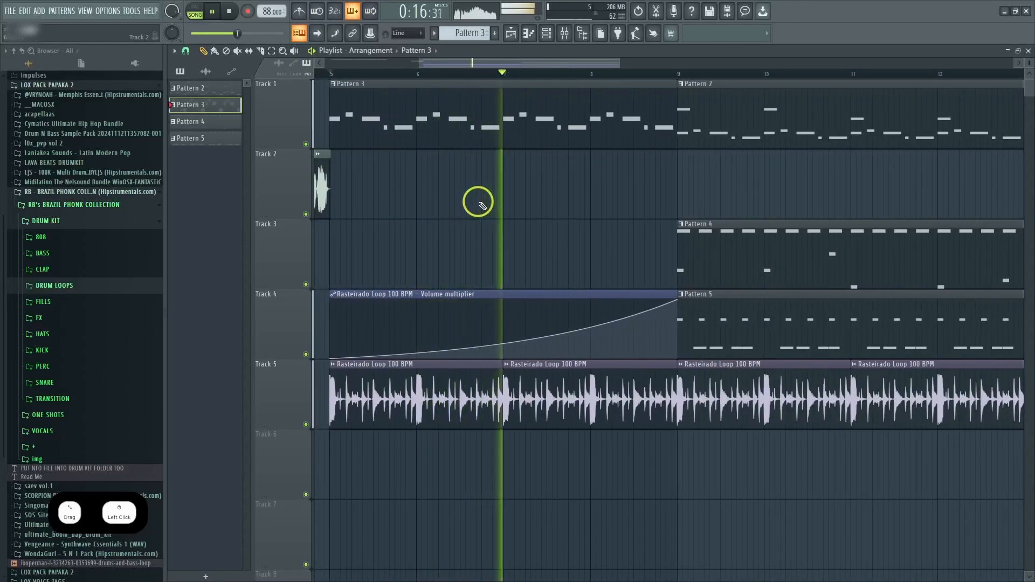
pyautogui.moveTo(479, 202); pyautogui.dragTo(472, 216)
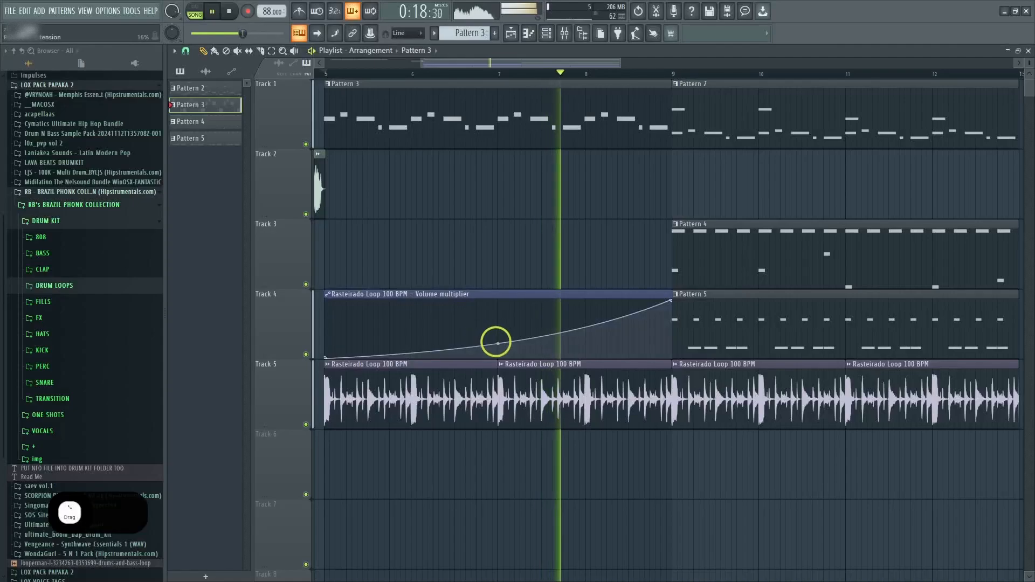
pyautogui.moveTo(495, 343); pyautogui.dragTo(493, 324)
pyautogui.keyDown('ctrl'); pyautogui.scroll(2, 616, 266); pyautogui.keyUp('ctrl')
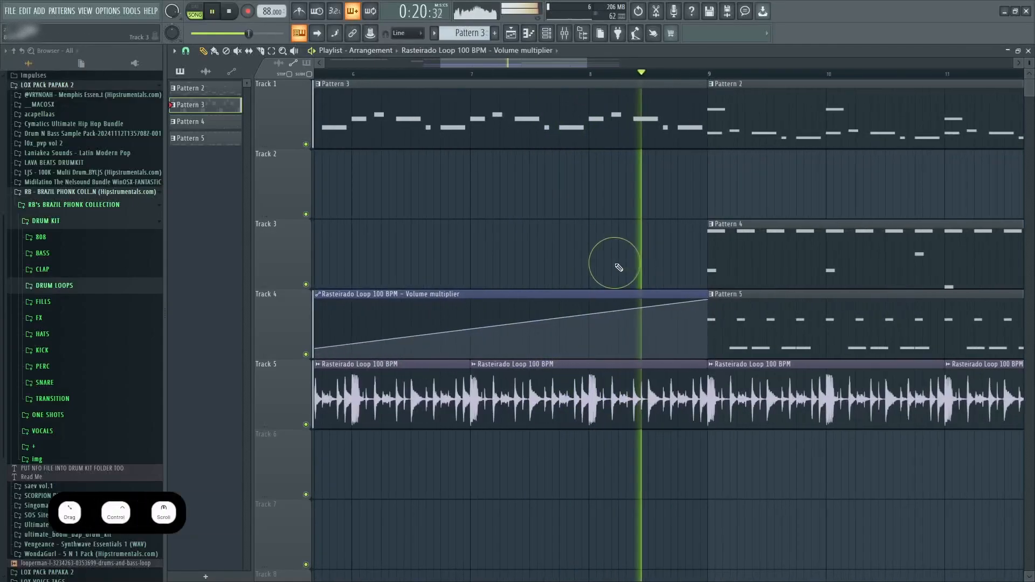
pyautogui.scroll(-2, 540, 263)
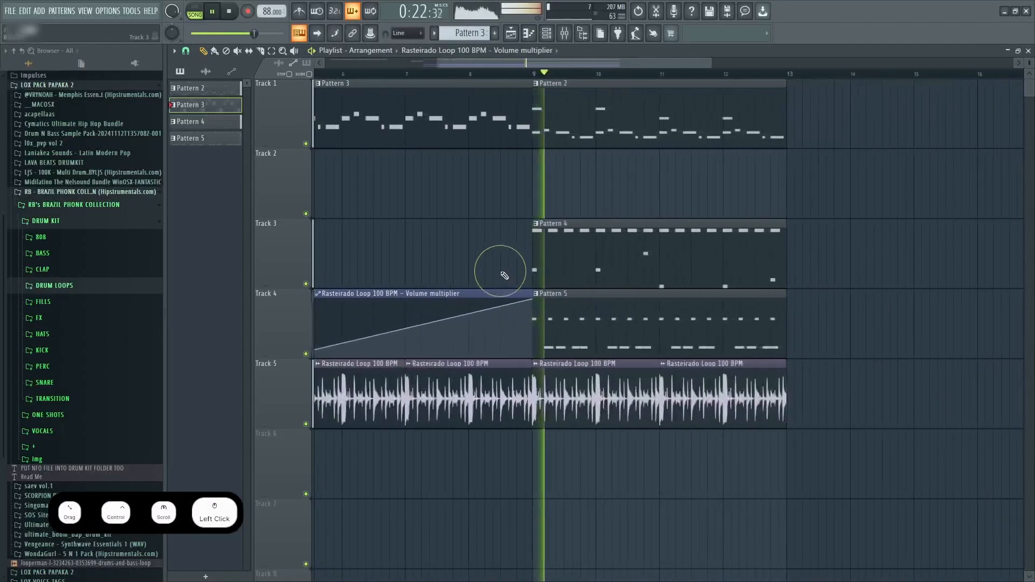
# - Move the four-hit vocal lead-in on Track 2 from before bar 5 to the last half bar before bar 9
pyautogui.keyDown('ctrl'); pyautogui.scroll(2, 500, 270); pyautogui.keyUp('ctrl')
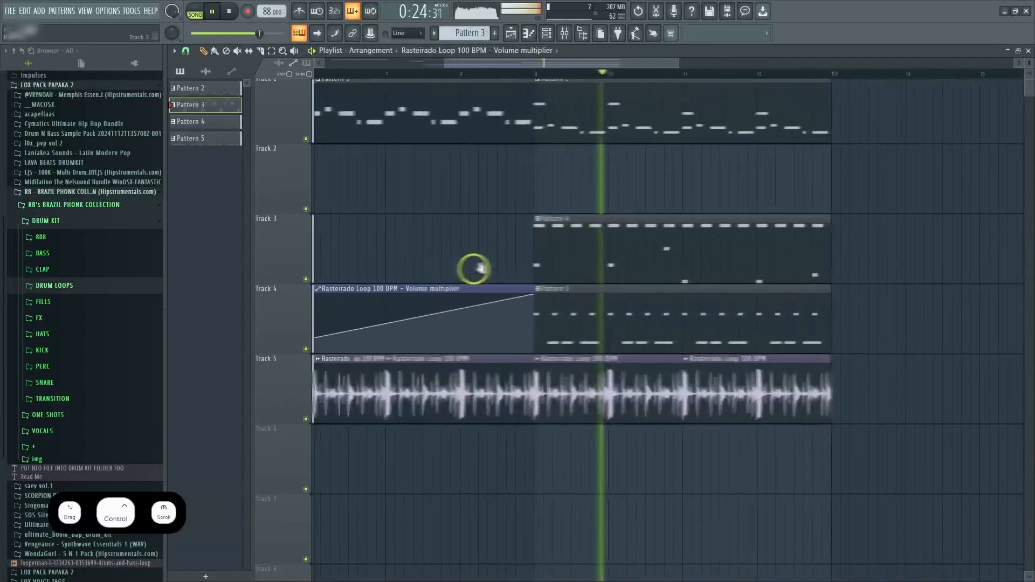
pyautogui.keyDown('ctrl'); pyautogui.scroll(-2, 482, 268); pyautogui.keyUp('ctrl')
pyautogui.moveTo(482, 268); pyautogui.dragTo(617, 306)
pyautogui.keyDown('ctrl'); pyautogui.moveTo(526, 238); pyautogui.dragTo(479, 209); pyautogui.keyUp('ctrl')
pyautogui.hotkey('ctrl', 'x')
pyautogui.keyDown('ctrl'); pyautogui.scroll(5, 695, 319); pyautogui.keyUp('ctrl')
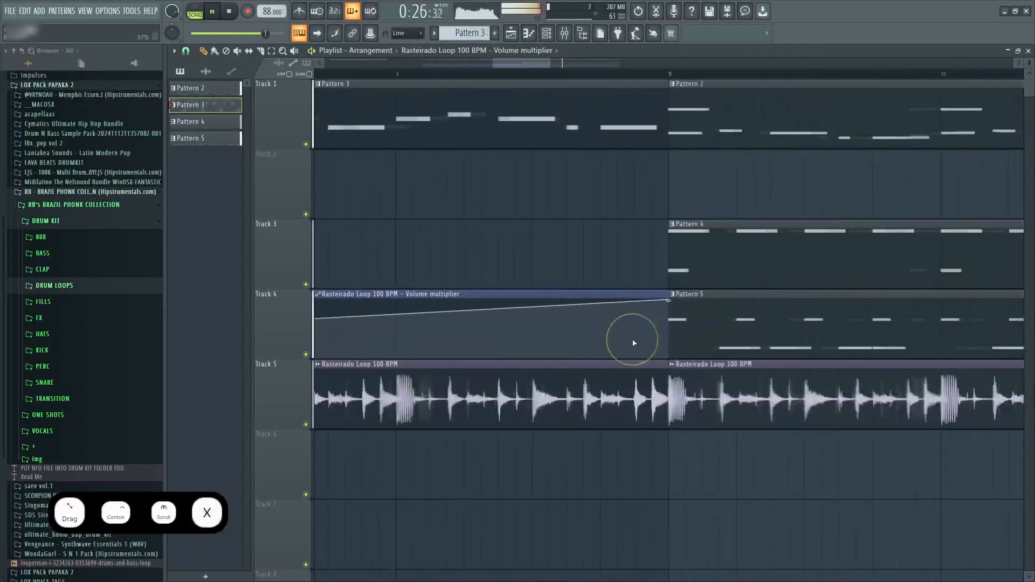
pyautogui.hotkey('ctrl', 'v')
pyautogui.keyDown('ctrl'); pyautogui.scroll(-5, 633, 343); pyautogui.keyUp('ctrl')
pyautogui.press('space')
pyautogui.keyDown('ctrl'); pyautogui.moveTo(563, 208); pyautogui.dragTo(645, 194); pyautogui.keyUp('ctrl')
pyautogui.keyDown('ctrl'); pyautogui.scroll(3, 645, 194); pyautogui.keyUp('ctrl')
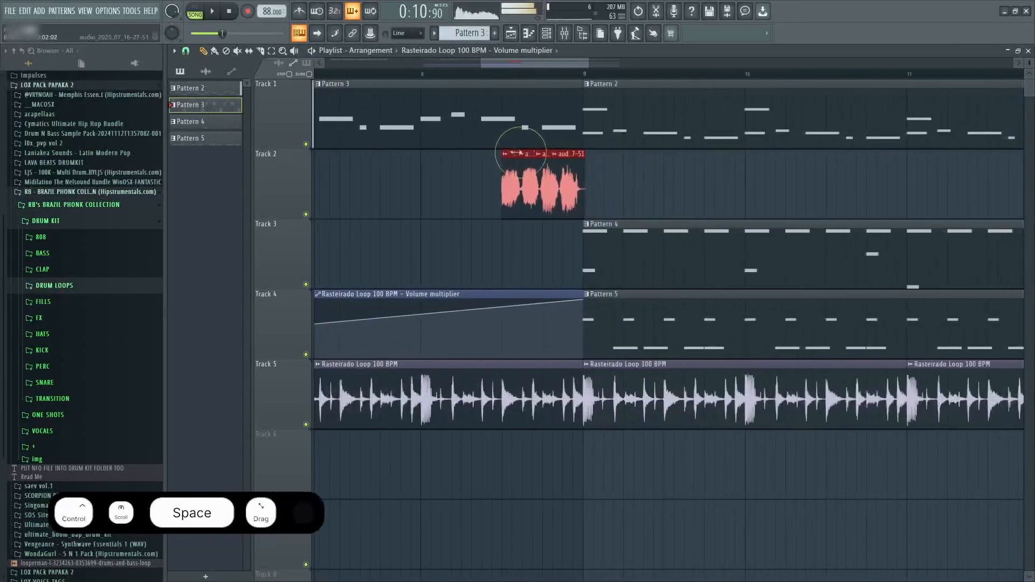
# - Cut Pattern 3 and the Rasteirado loop where the vocal lead-in starts and remove their remaining half bar before bar 9
pyautogui.press('c')
pyautogui.moveTo(502, 149); pyautogui.dragTo(502, 88)
pyautogui.press('p')
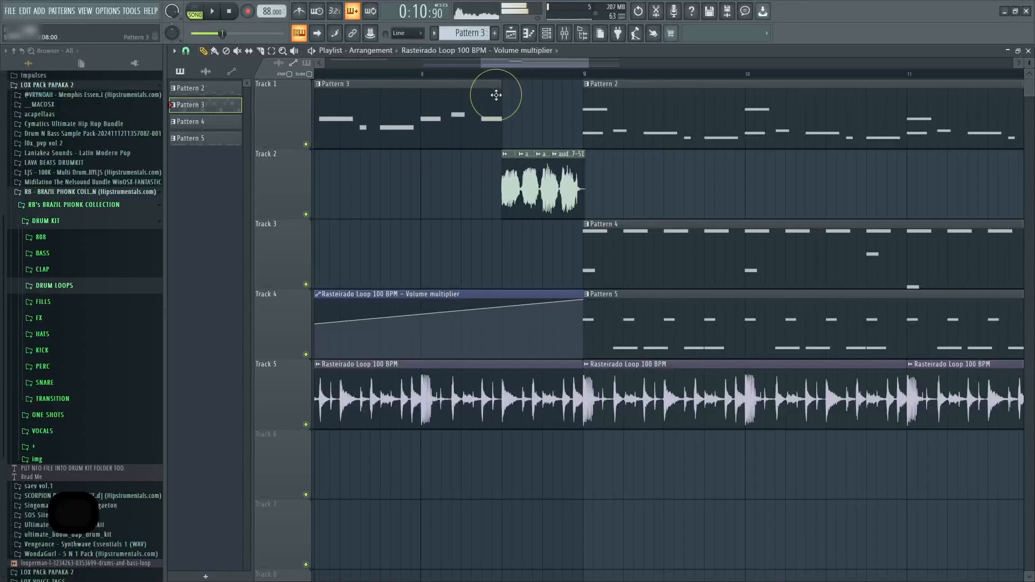
pyautogui.moveTo(503, 381); pyautogui.dragTo(502, 368)
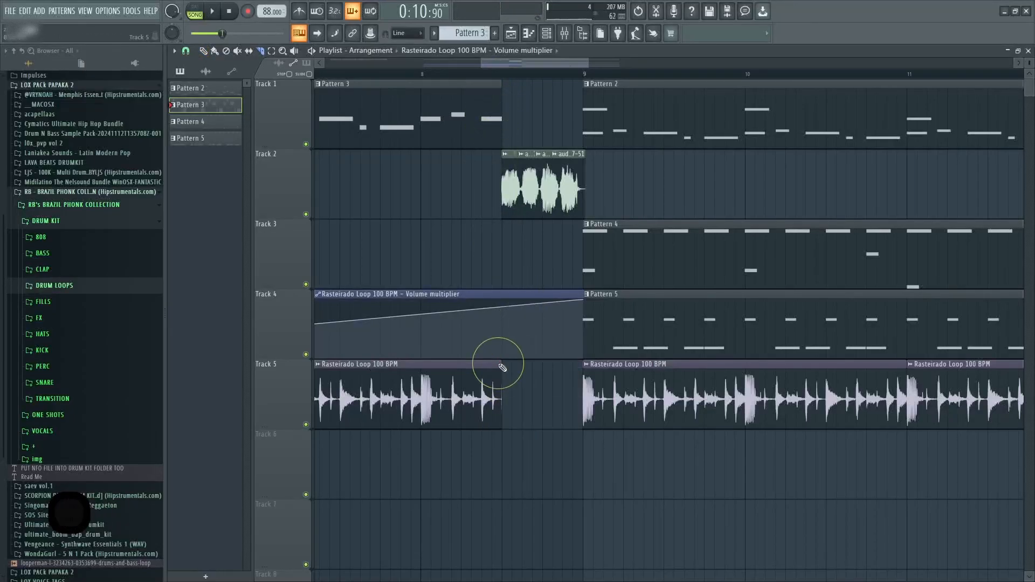
# - Place the ESPADA effect on Track 6 slightly ahead of the vocal lead-in and play the transition from bar 8
pyautogui.click(70, 318)
pyautogui.scroll(-5, 64, 296)
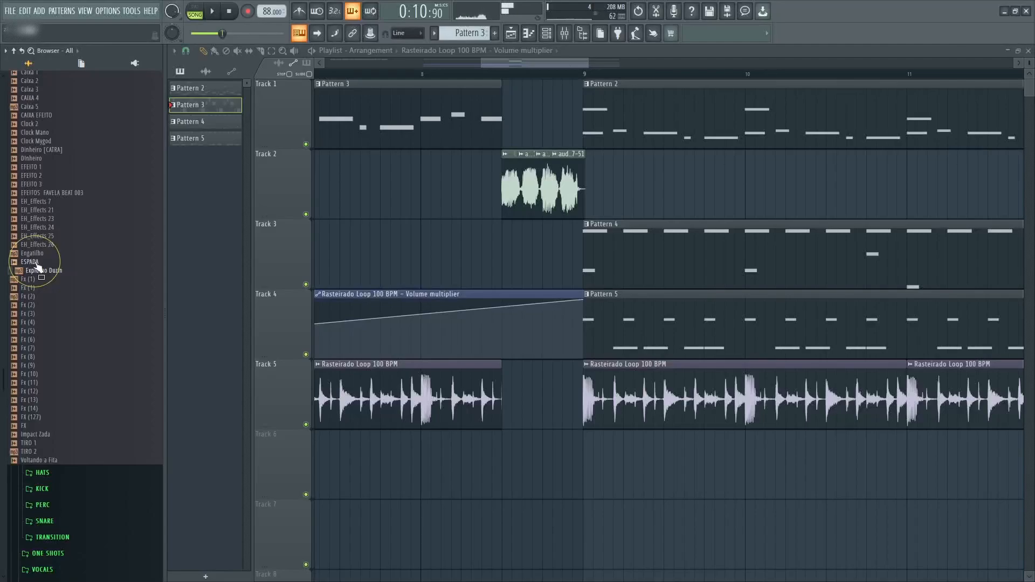
pyautogui.moveTo(323, 389); pyautogui.dragTo(509, 478)
pyautogui.scroll(3, 533, 478)
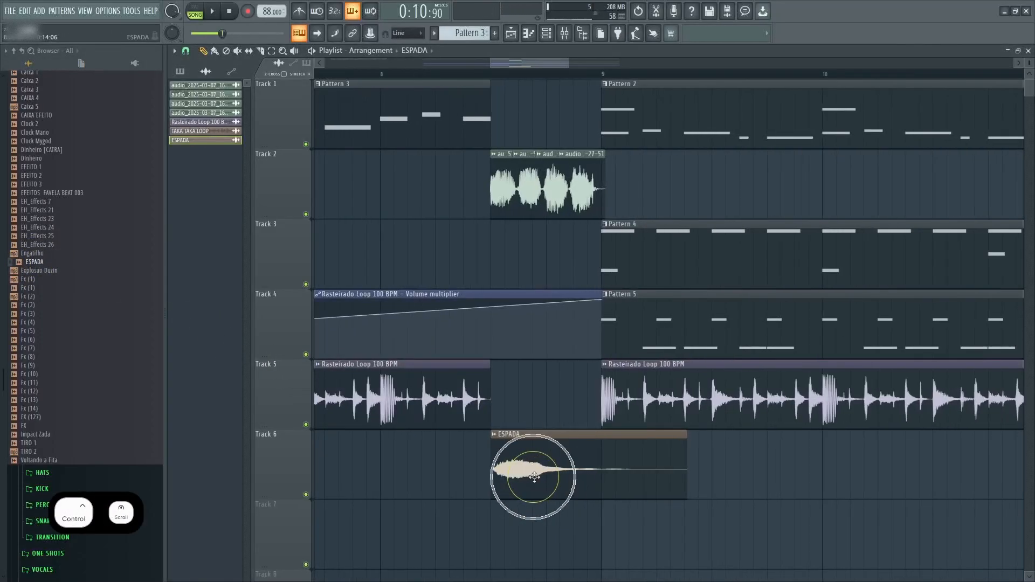
pyautogui.moveTo(534, 478); pyautogui.dragTo(530, 478)
pyautogui.doubleClick(529, 478)
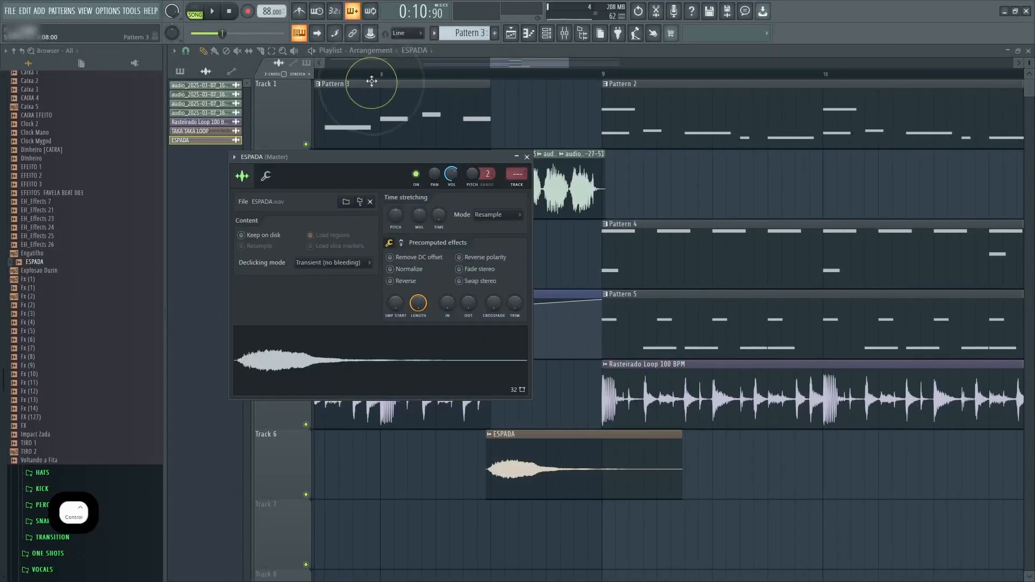
pyautogui.click(383, 71)
pyautogui.press('space')
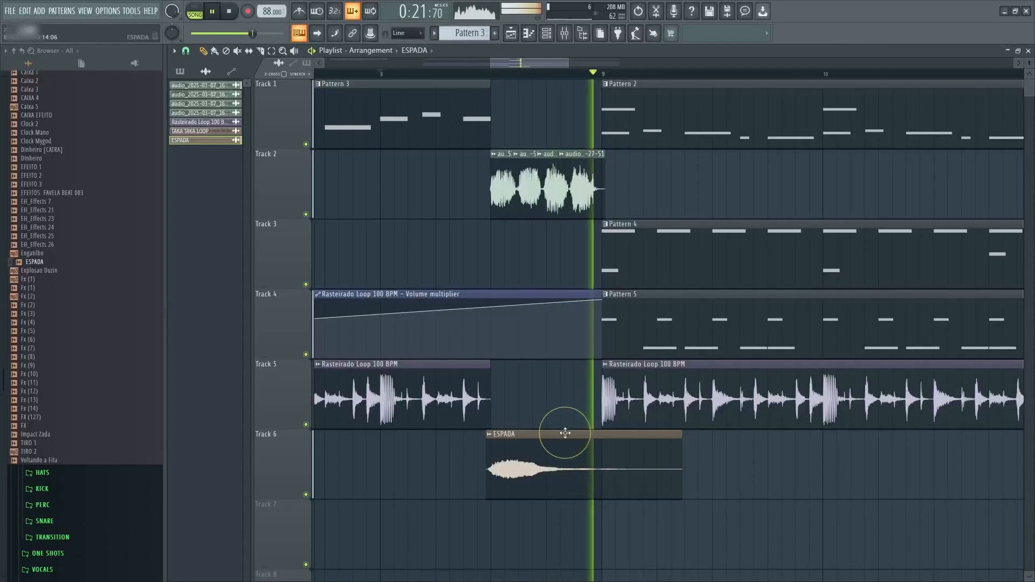
# - Copy the single vocal hit along Track 2 at every half bar from bar 9 through bar 11 and play the transition
pyautogui.scroll(-3, 577, 458)
pyautogui.scroll(-3, 580, 464)
pyautogui.scroll(5, 599, 340)
pyautogui.moveTo(399, 184); pyautogui.dragTo(465, 201)
pyautogui.press('space')
pyautogui.scroll(1, 424, 232)
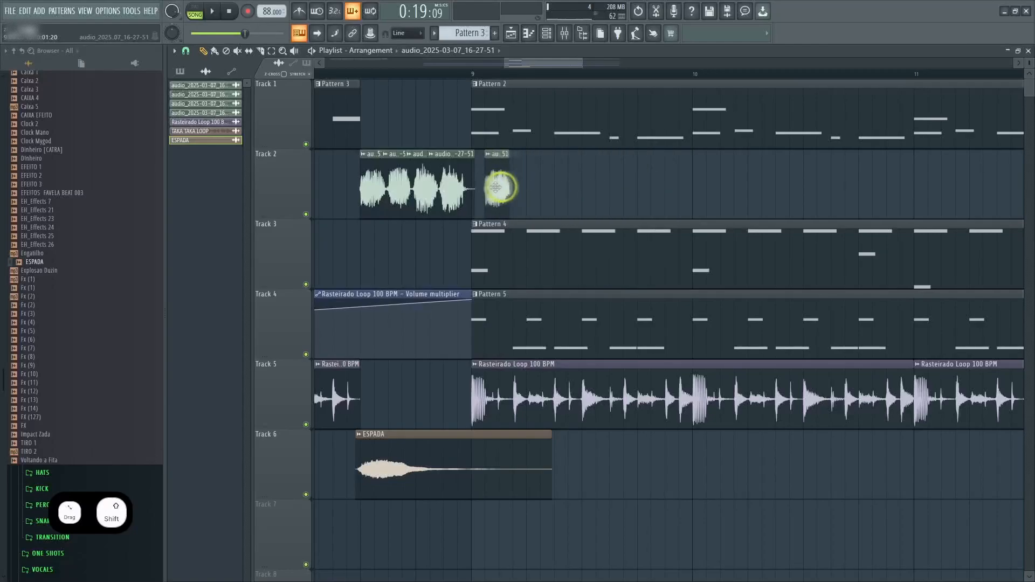
pyautogui.moveTo(486, 177); pyautogui.dragTo(597, 176)
pyautogui.moveTo(597, 176); pyautogui.dragTo(812, 176)
pyautogui.moveTo(812, 177); pyautogui.dragTo(921, 176)
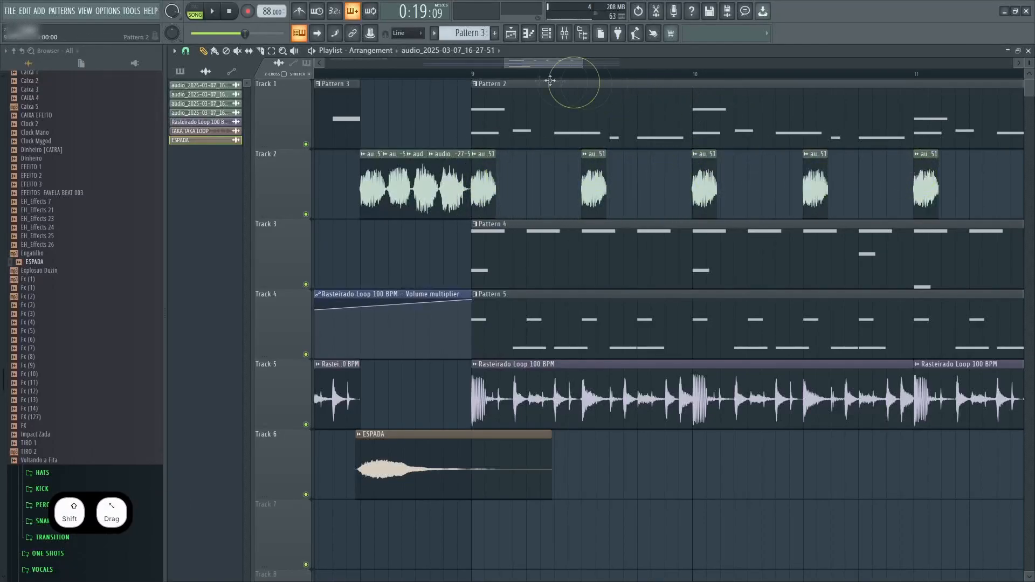
pyautogui.press('space')
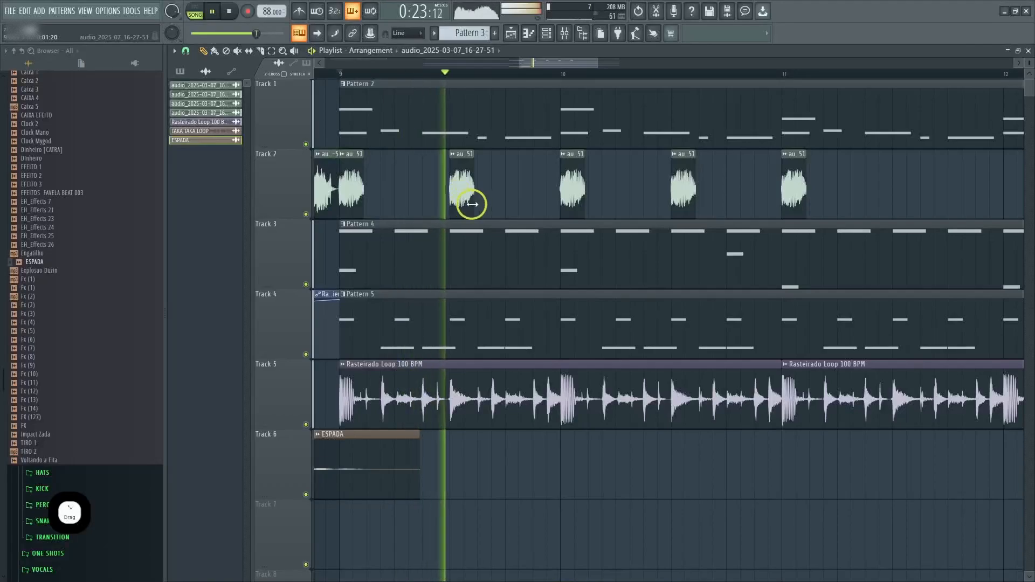
# - Add vocal hits on Track 2 at the last beat of bar 10, the middle of bar 11 and the start of bar 12
pyautogui.hscroll(3, 483, 204)
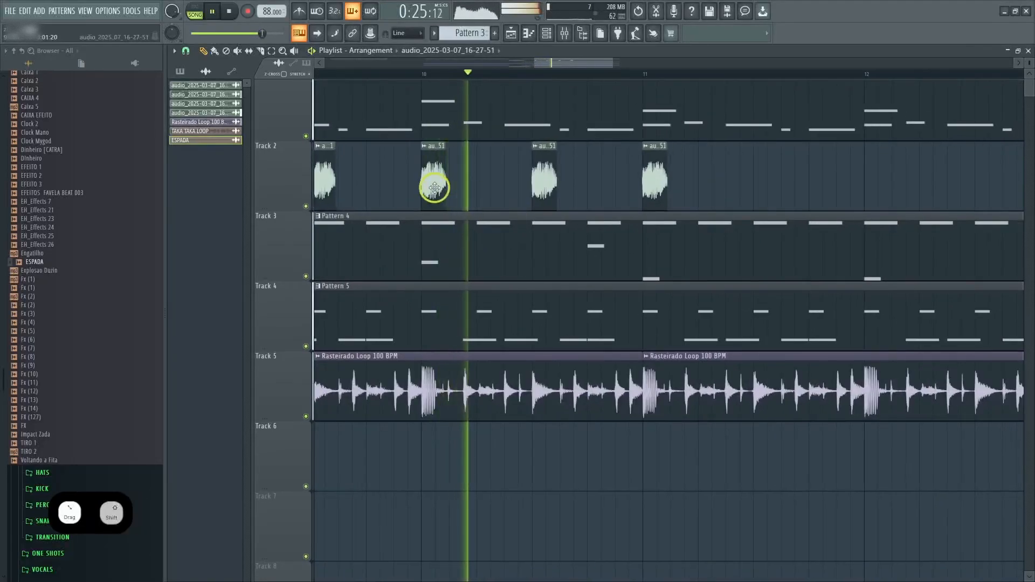
pyautogui.click(591, 178)
pyautogui.scroll(-3, 628, 216)
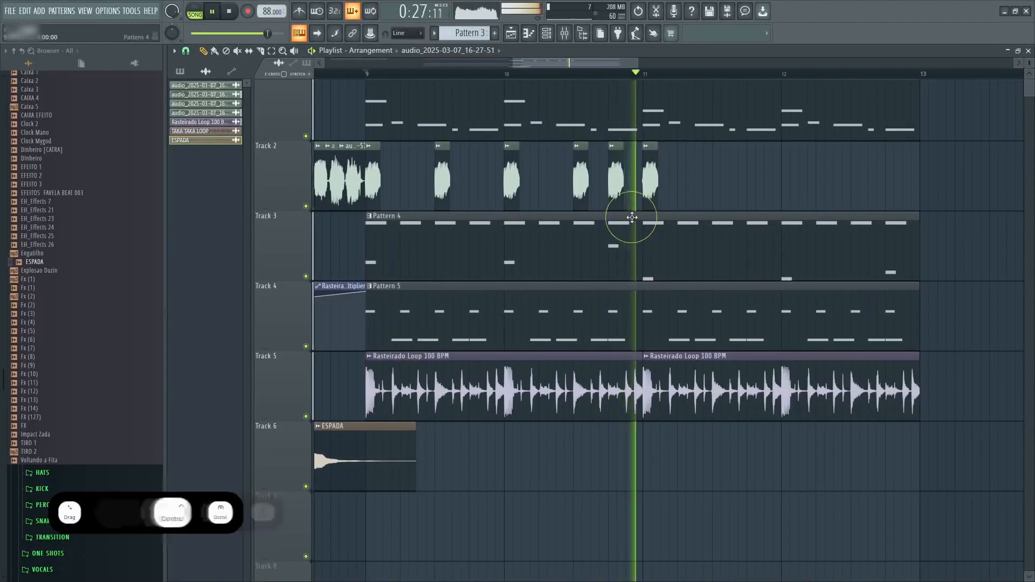
pyautogui.scroll(2, 775, 203)
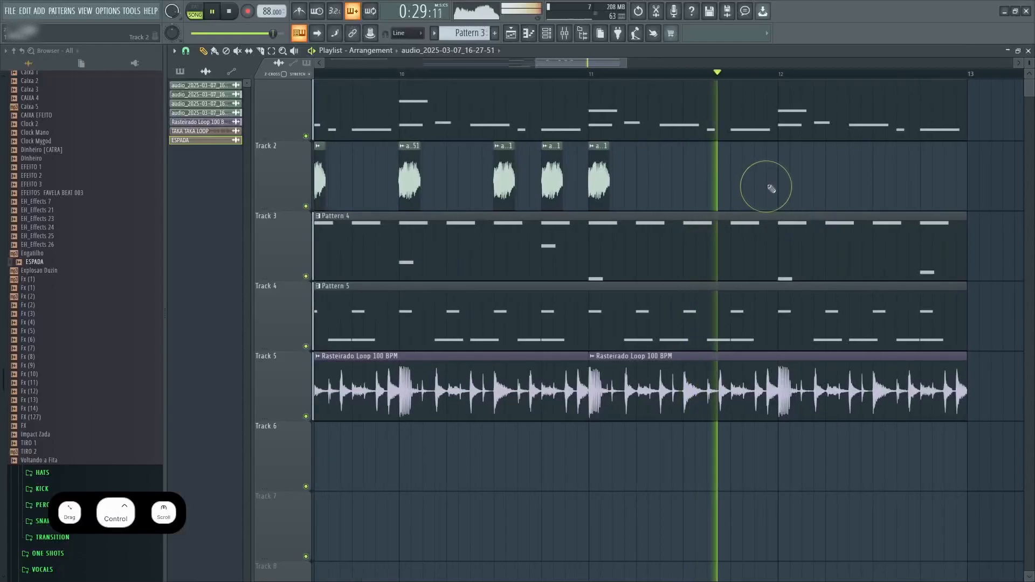
pyautogui.click(795, 185)
pyautogui.click(693, 178)
pyautogui.click(881, 178)
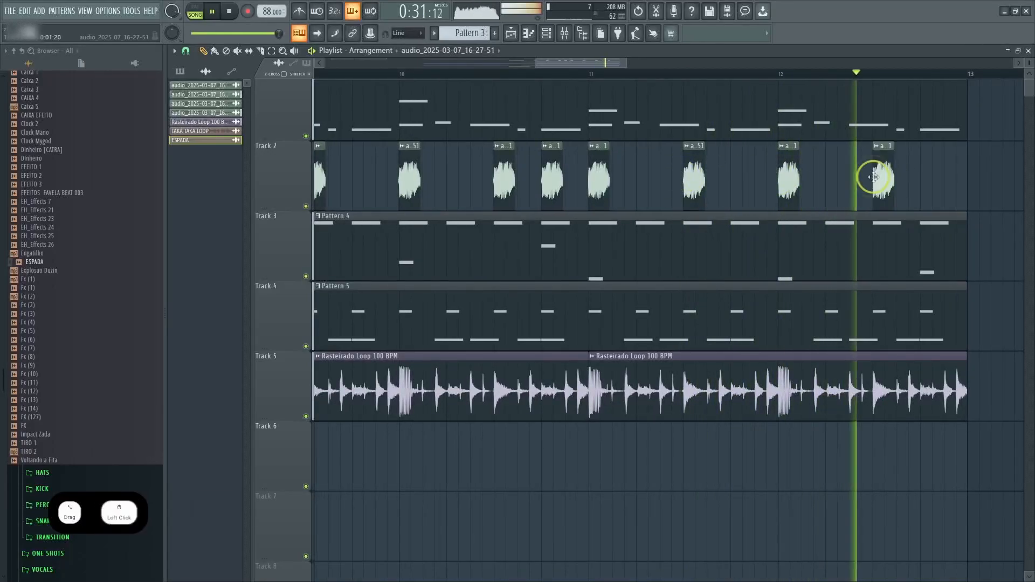
pyautogui.click(924, 178)
pyautogui.rightClick(932, 175)
pyautogui.rightClick(884, 177)
# - Copy the four-hit vocal lead-in on Track 2 to the last half bar before bar 13 and play from bar 12
pyautogui.scroll(-3, 780, 183)
pyautogui.moveTo(364, 177); pyautogui.dragTo(417, 177)
pyautogui.hotkey('ctrl', 'c')
pyautogui.scroll(5, 920, 273)
pyautogui.hotkey('ctrl', 'v')
pyautogui.scroll(-3, 843, 298)
pyautogui.click(569, 74)
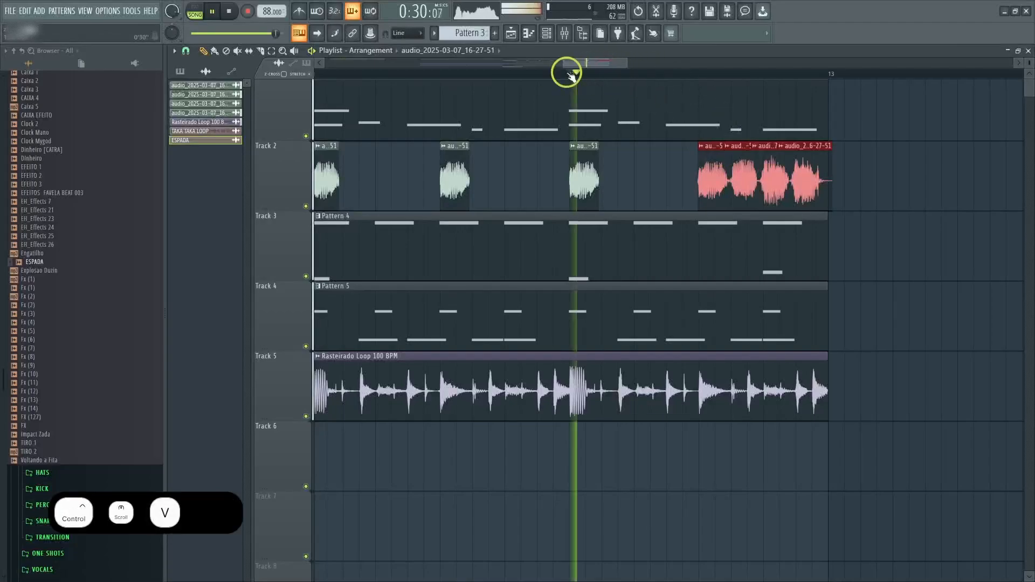
pyautogui.scroll(-2, 834, 334)
pyautogui.keyDown('ctrl'); pyautogui.click(867, 367); pyautogui.keyUp('ctrl')
pyautogui.scroll(-2, 868, 366)
pyautogui.scroll(2, 911, 397)
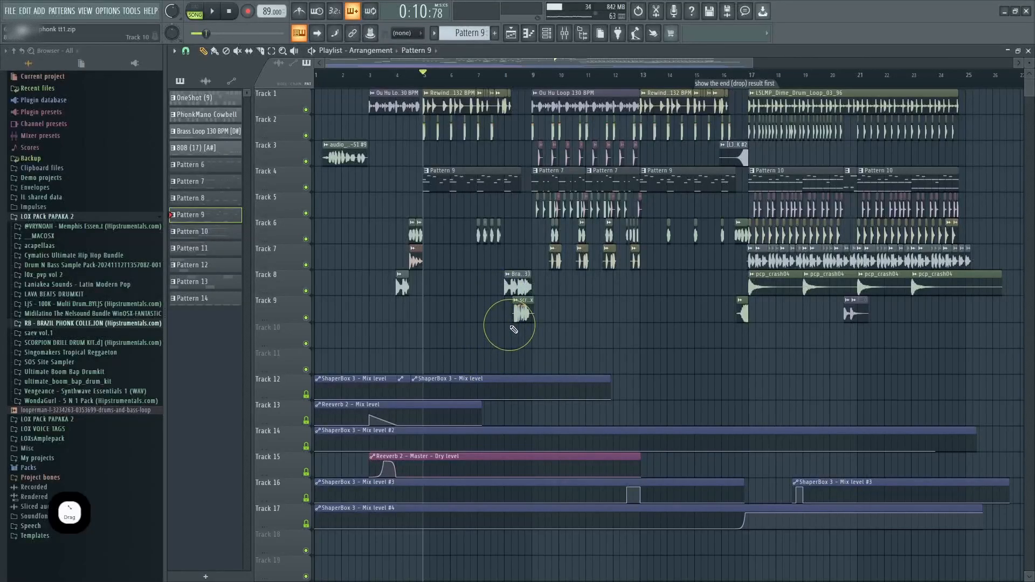
pyautogui.click(567, 38)
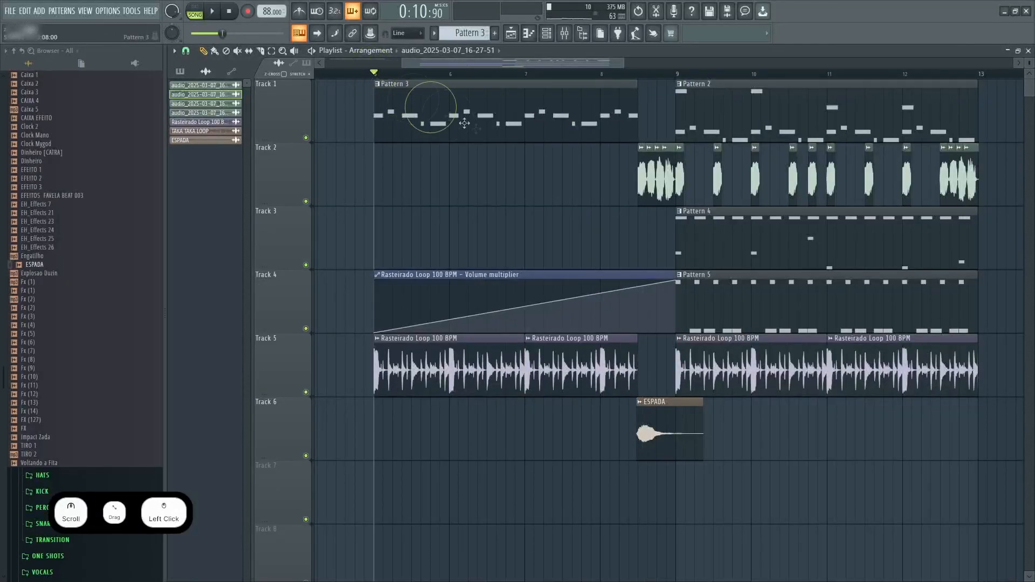
# - Play the arrangement from bar 5 and follow the fade-in intro, vocal lead-in and drop in the playlist
pyautogui.scroll(-5, 594, 193)
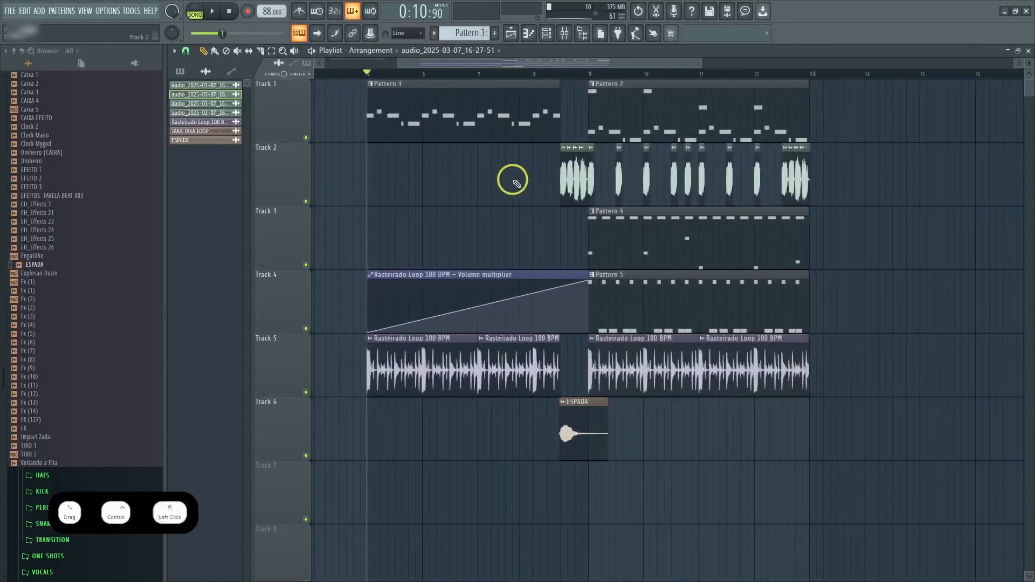
pyautogui.press('space')
pyautogui.scroll(2, 489, 192)
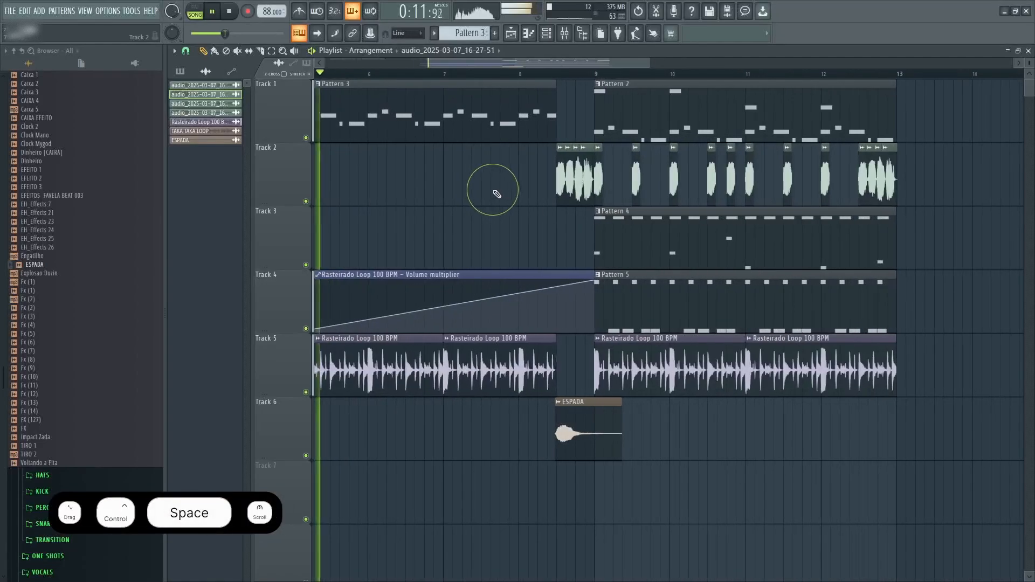
pyautogui.scroll(-2, 493, 189)
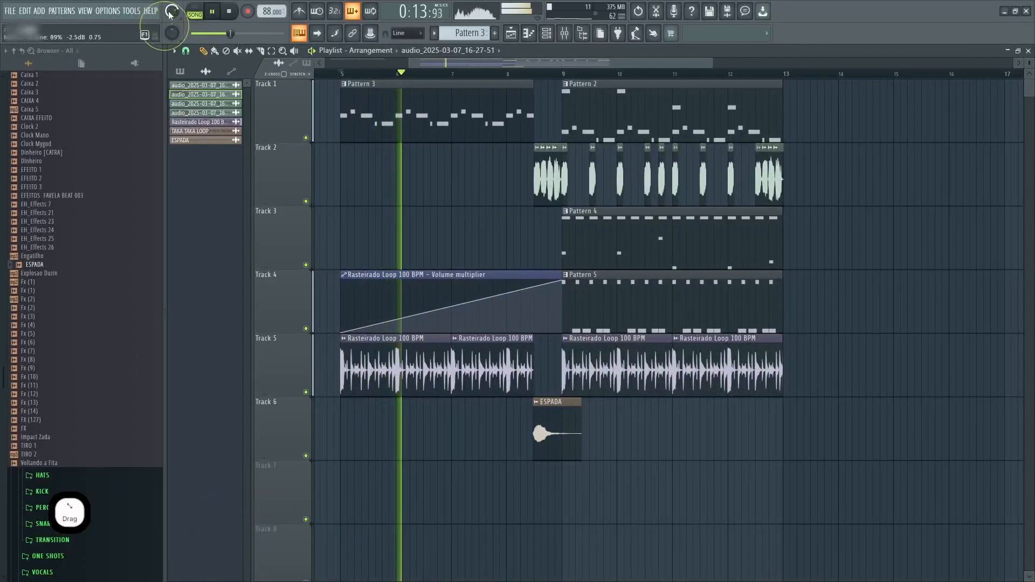
pyautogui.scroll(2, 496, 177)
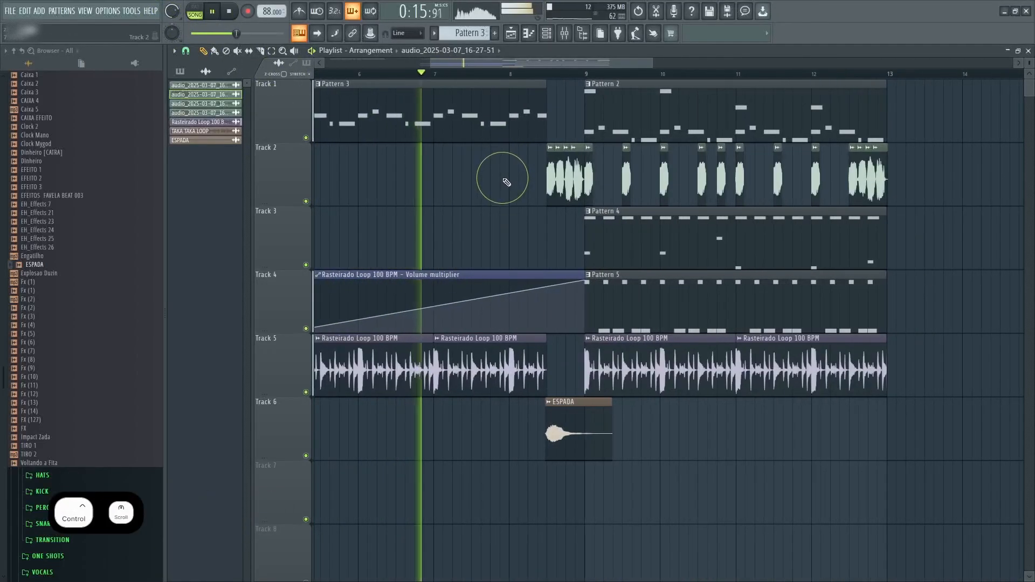
pyautogui.scroll(-2, 502, 178)
pyautogui.moveTo(504, 178); pyautogui.dragTo(462, 183)
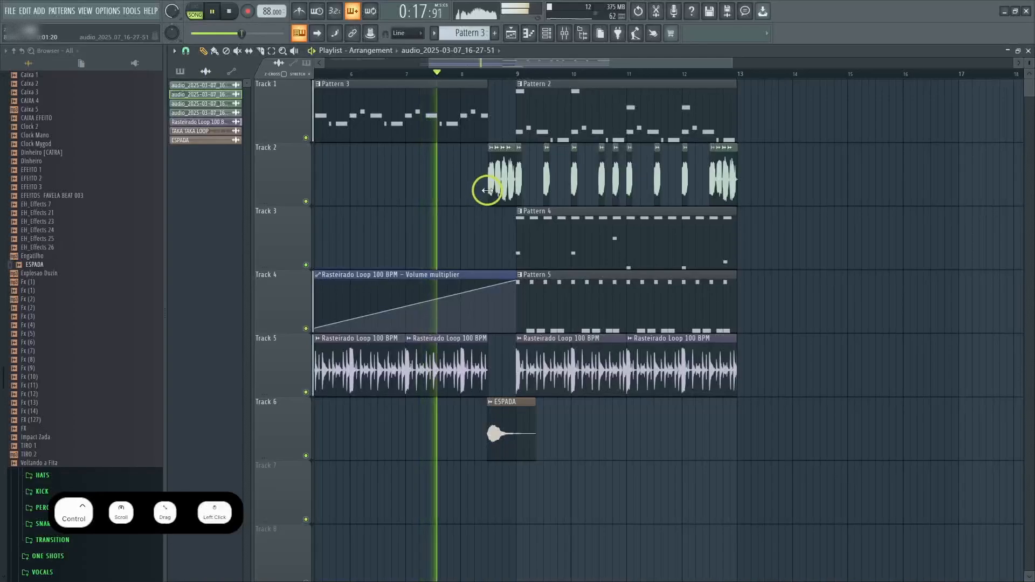
pyautogui.scroll(2, 504, 227)
pyautogui.scroll(2, 509, 232)
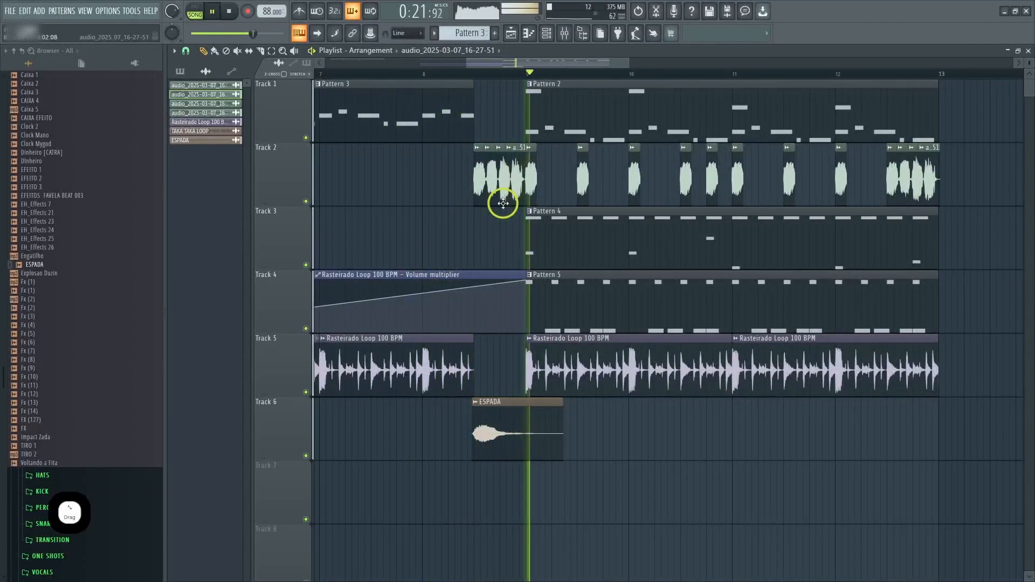
pyautogui.scroll(-3, 491, 213)
pyautogui.moveTo(843, 226); pyautogui.dragTo(696, 231)
pyautogui.scroll(2, 695, 231)
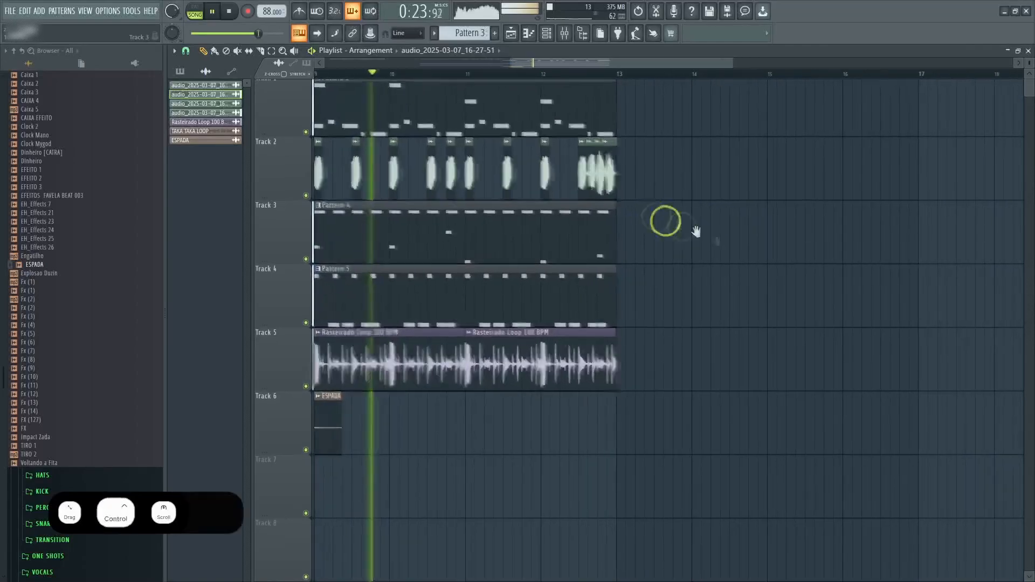
pyautogui.moveTo(599, 233); pyautogui.dragTo(703, 251)
pyautogui.scroll(2, 657, 232)
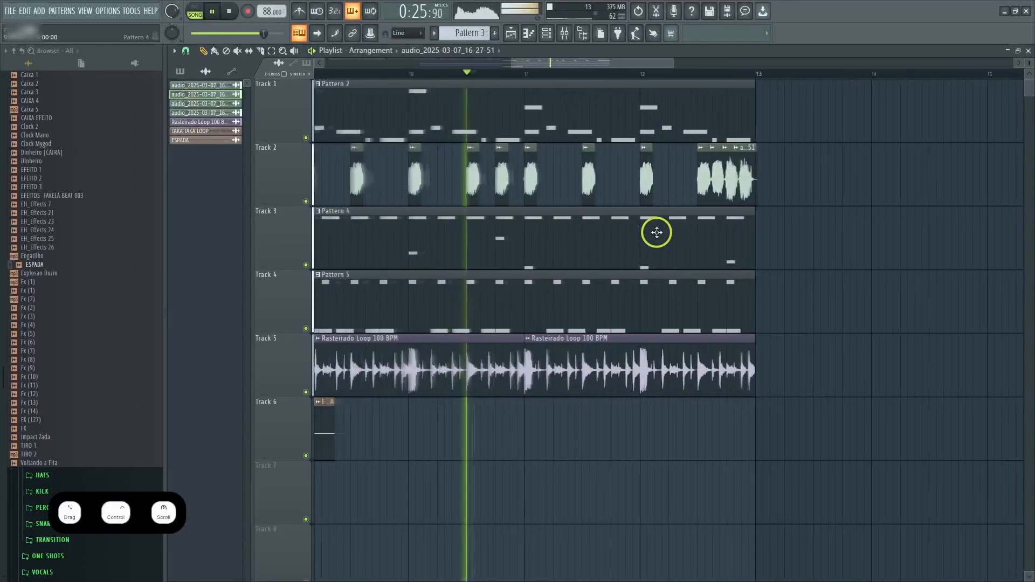
pyautogui.scroll(-2, 657, 233)
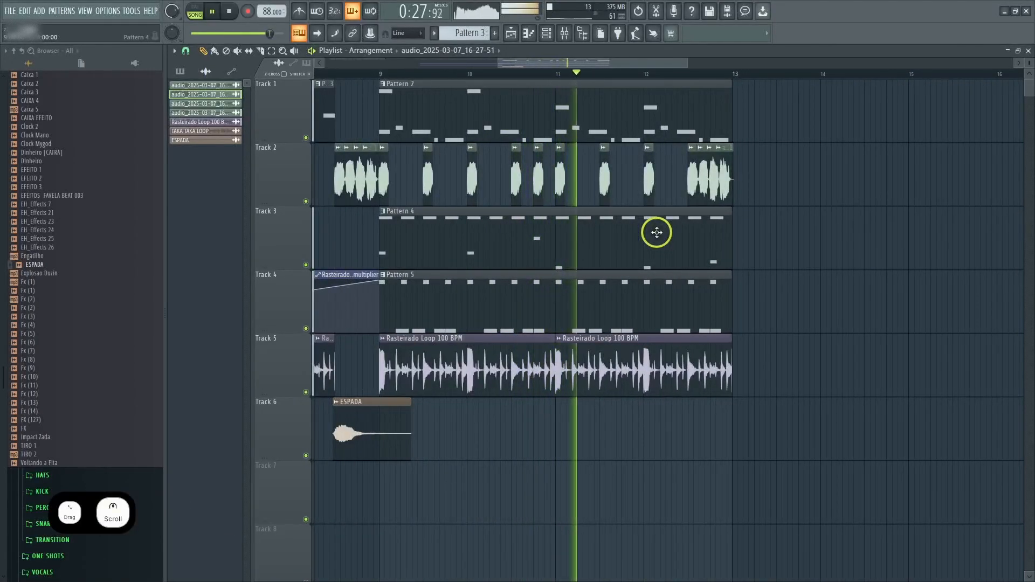
pyautogui.moveTo(652, 233); pyautogui.dragTo(626, 246)
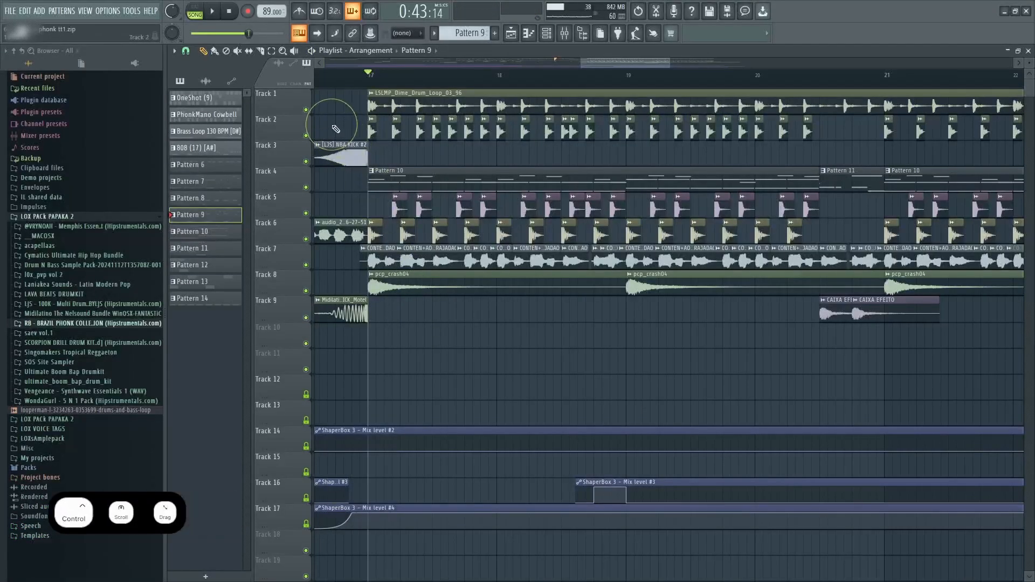
pyautogui.keyDown('ctrl'); pyautogui.click(306, 109); pyautogui.keyUp('ctrl')
pyautogui.hscroll(1, 375, 146)
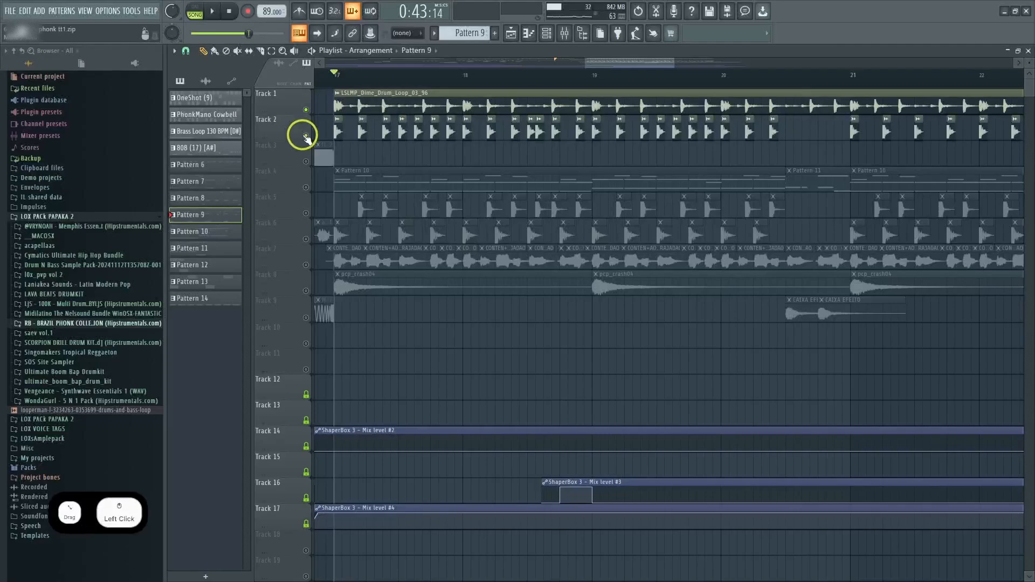
pyautogui.keyDown('ctrl'); pyautogui.click(306, 110); pyautogui.keyUp('ctrl')
pyautogui.keyDown('ctrl'); pyautogui.click(306, 110); pyautogui.keyUp('ctrl')
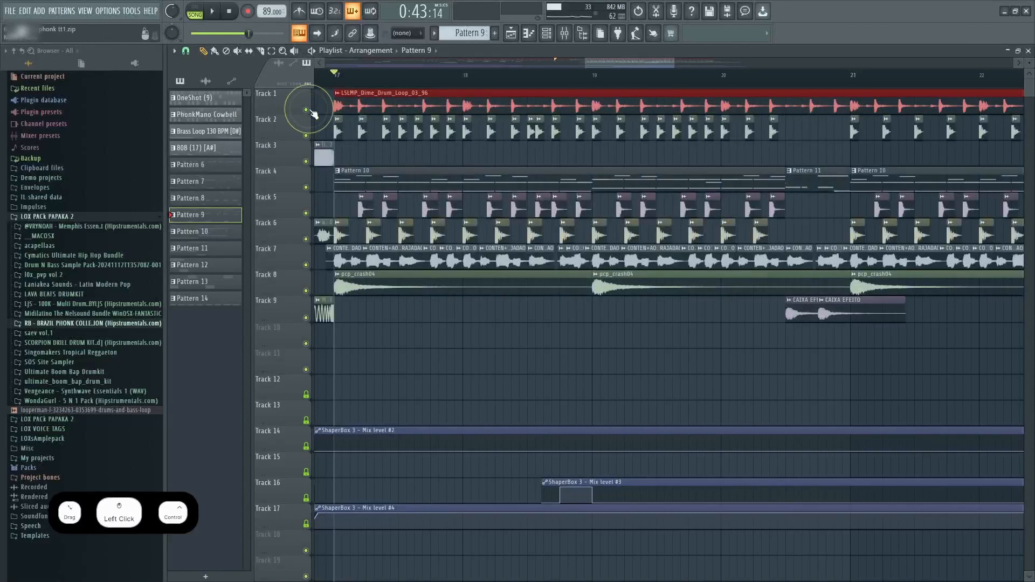
# - Mute Tracks 1, 4, 7 and 8 in the finished example project and play the remaining percussion tracks from bar 17
pyautogui.click(306, 110)
pyautogui.click(306, 188)
pyautogui.press('space')
pyautogui.click(306, 265)
pyautogui.click(306, 291)
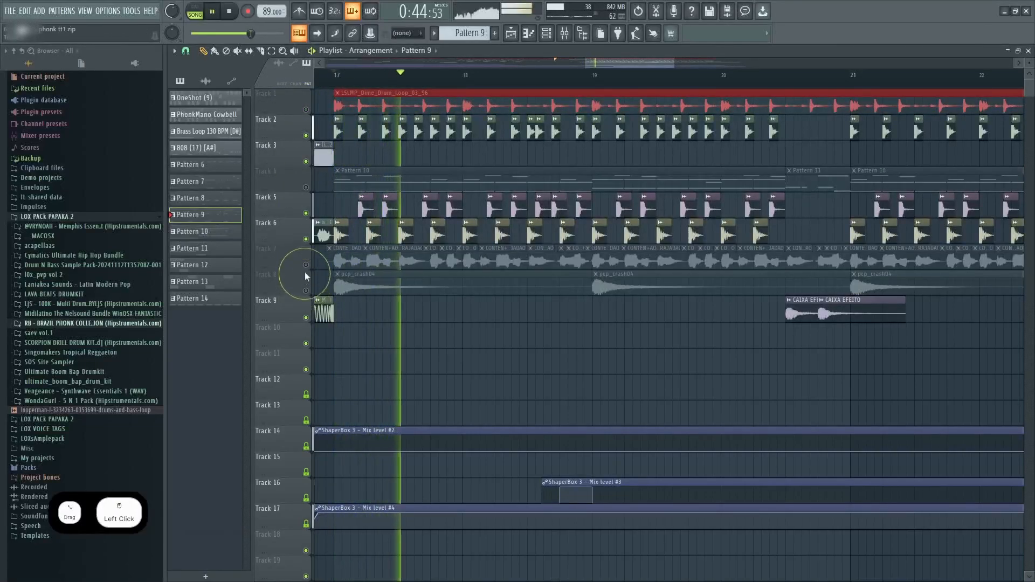
pyautogui.scroll(2, 465, 319)
pyautogui.scroll(2, 507, 304)
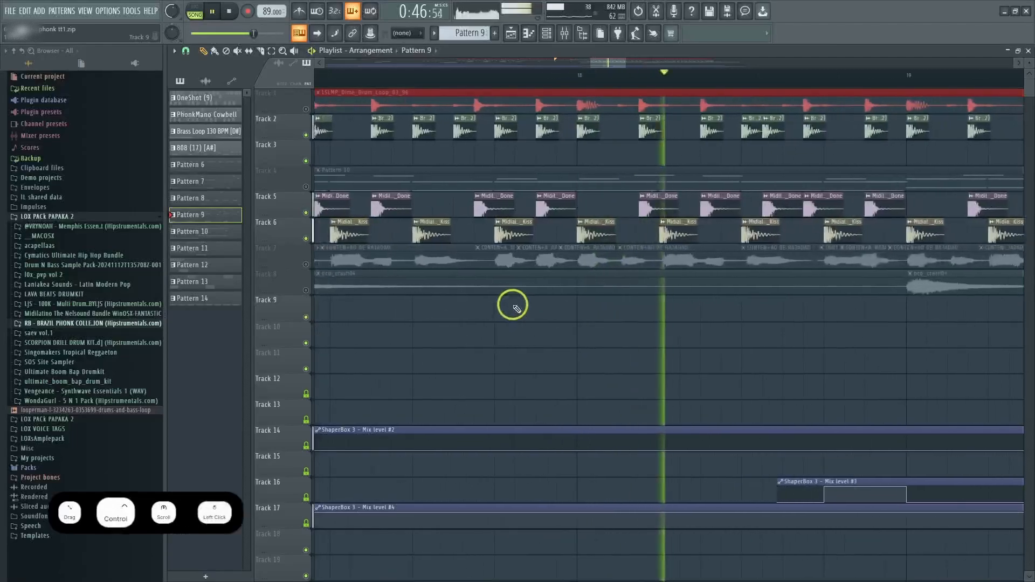
pyautogui.scroll(-2, 568, 302)
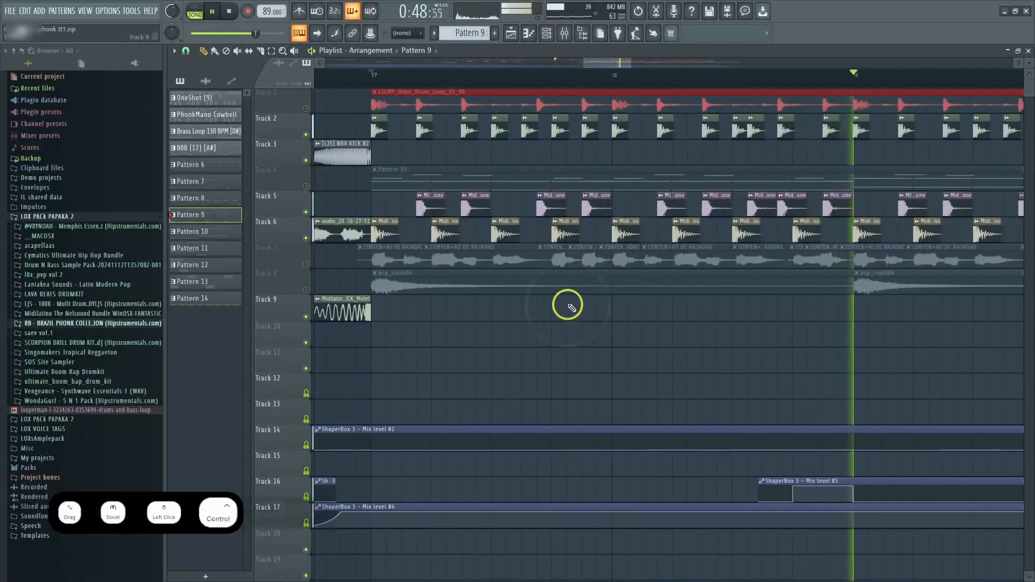
pyautogui.press('space')
# - Replay the percussion tracks from bar 17 and examine how the hits on Tracks 2, 5 and 6 are spaced
pyautogui.click(186, 51)
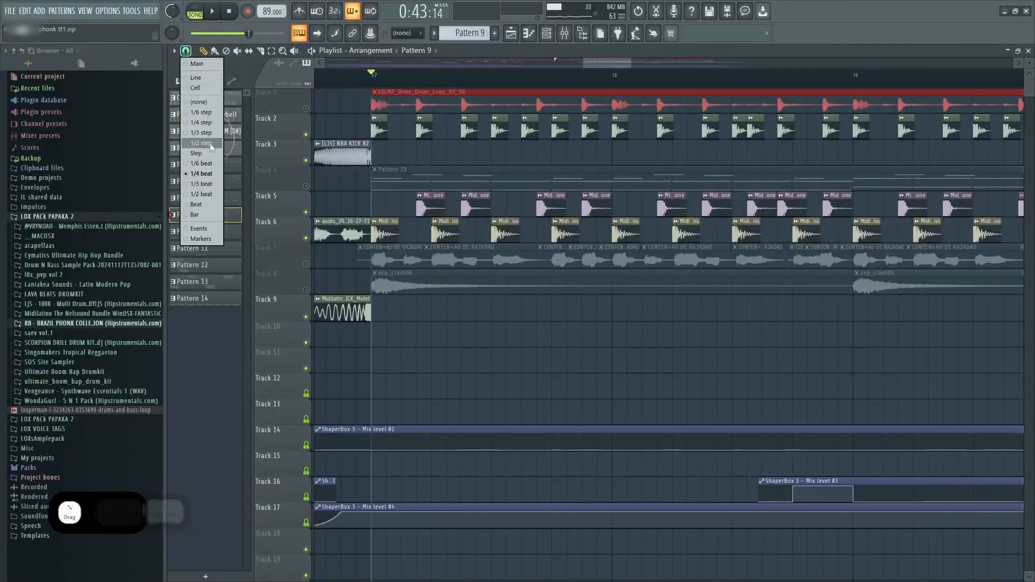
pyautogui.click(477, 318)
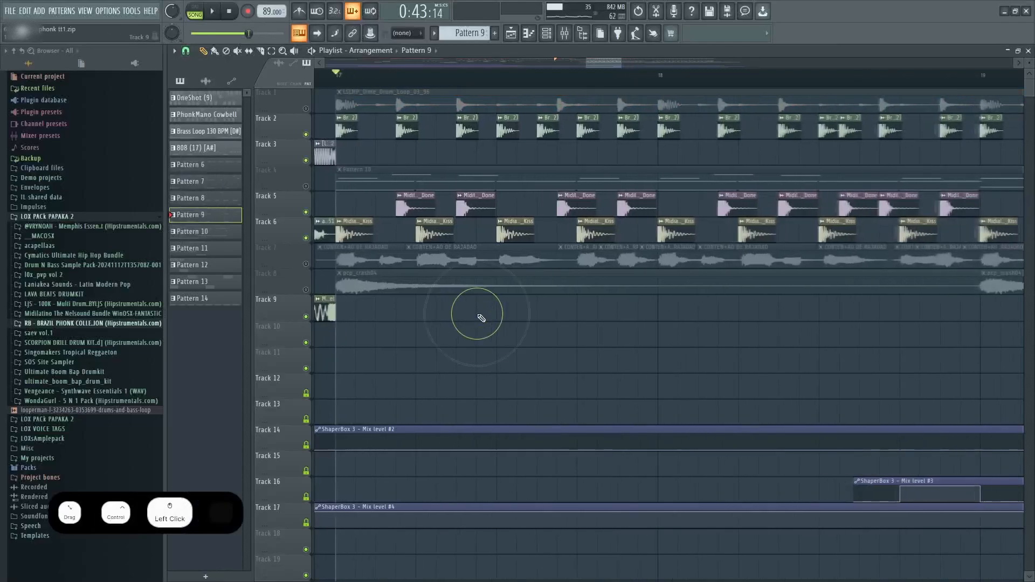
pyautogui.press('space')
pyautogui.scroll(1, 477, 320)
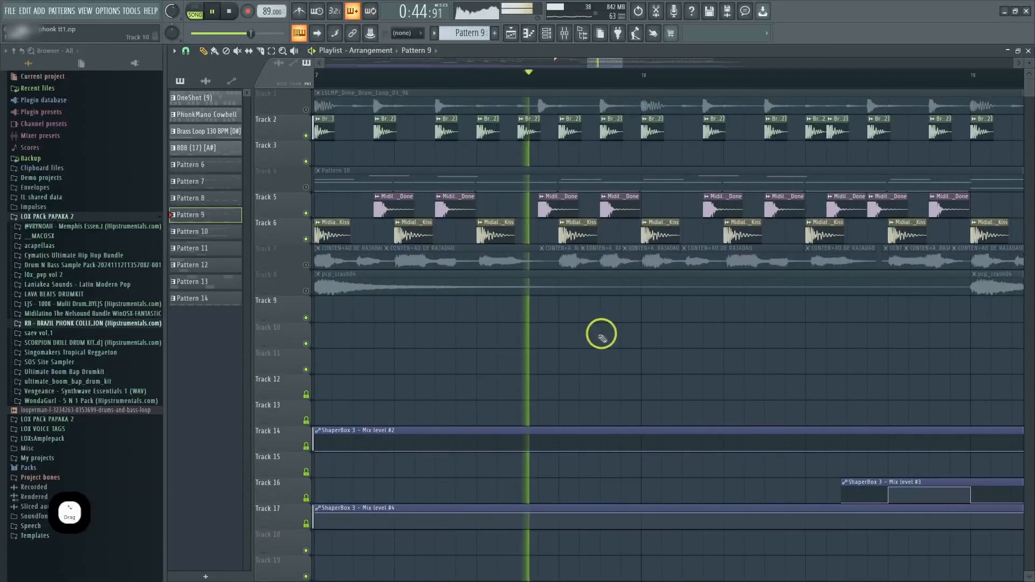
pyautogui.moveTo(600, 335); pyautogui.dragTo(457, 332)
pyautogui.moveTo(570, 321); pyautogui.dragTo(462, 322)
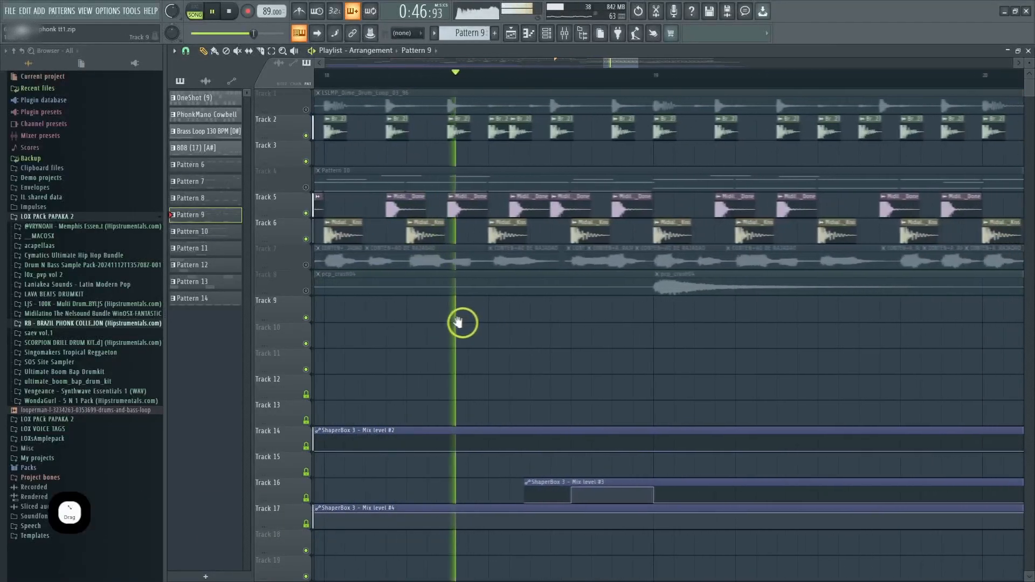
pyautogui.moveTo(525, 319); pyautogui.dragTo(497, 319)
pyautogui.moveTo(775, 335); pyautogui.dragTo(586, 338)
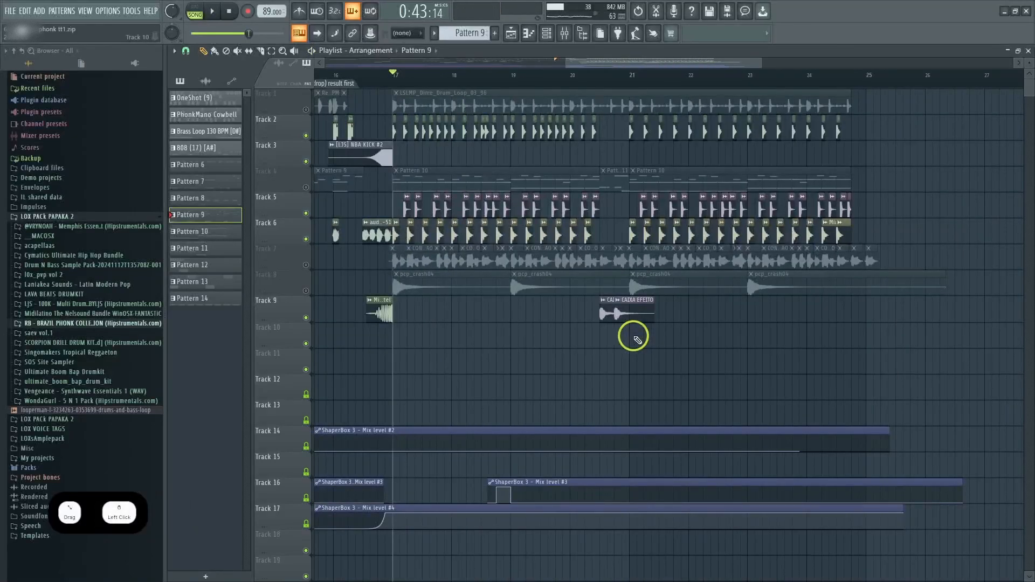
# - Solo Track 4 and play its Pattern 10 from bar 17
pyautogui.keyDown('ctrl'); pyautogui.click(307, 185); pyautogui.keyUp('ctrl')
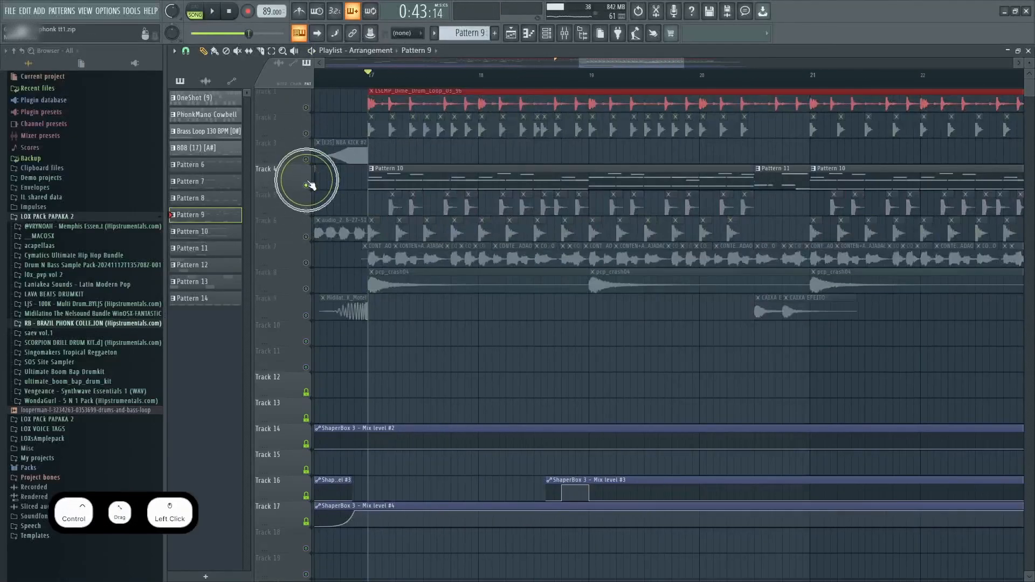
pyautogui.scroll(2, 438, 302)
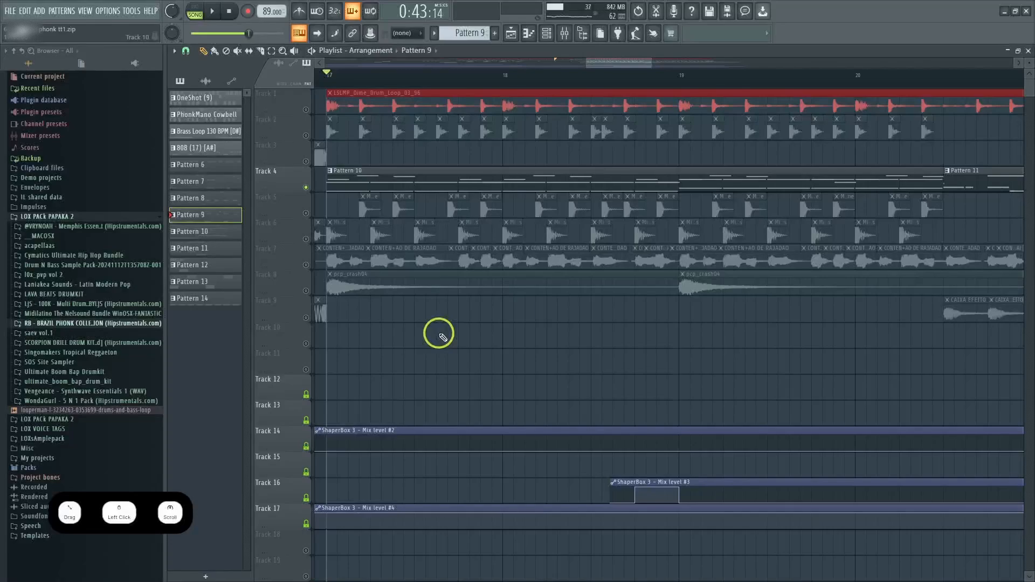
pyautogui.press('space')
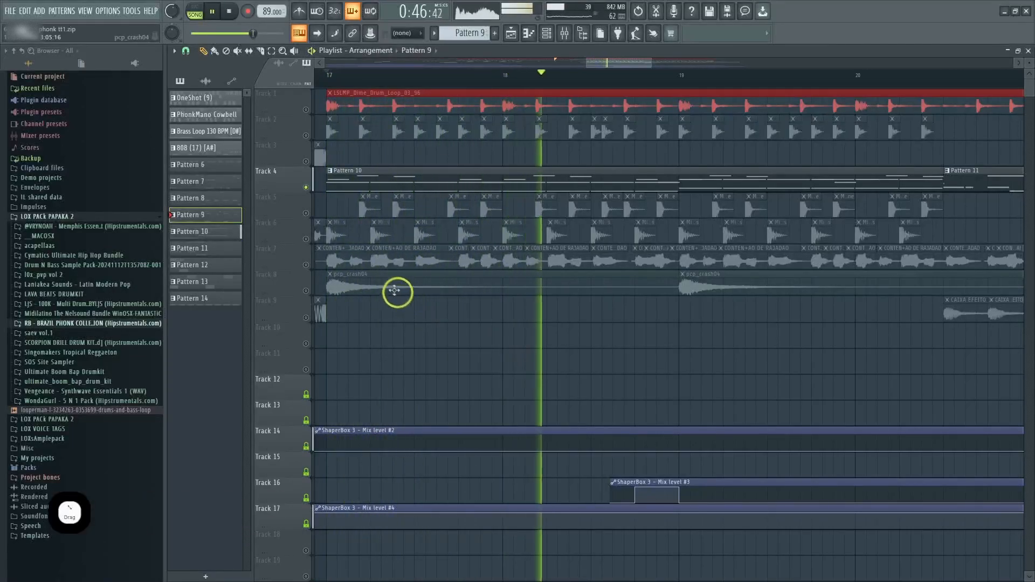
pyautogui.press('space')
# - Restore all tracks from solo and play the full drop from bar 17
pyautogui.keyDown('ctrl'); pyautogui.click(306, 187); pyautogui.keyUp('ctrl')
pyautogui.press('space')
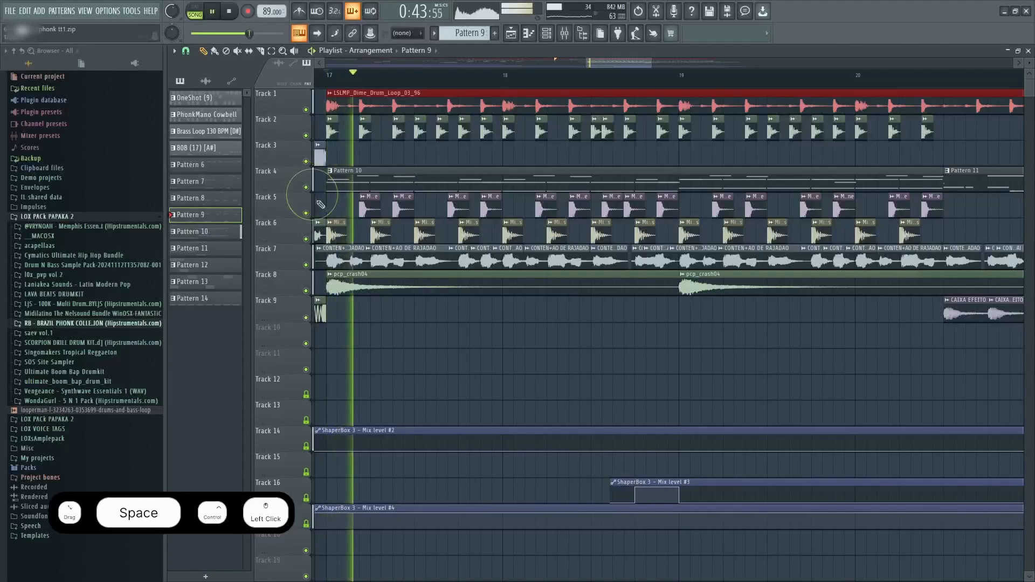
pyautogui.scroll(-2, 441, 336)
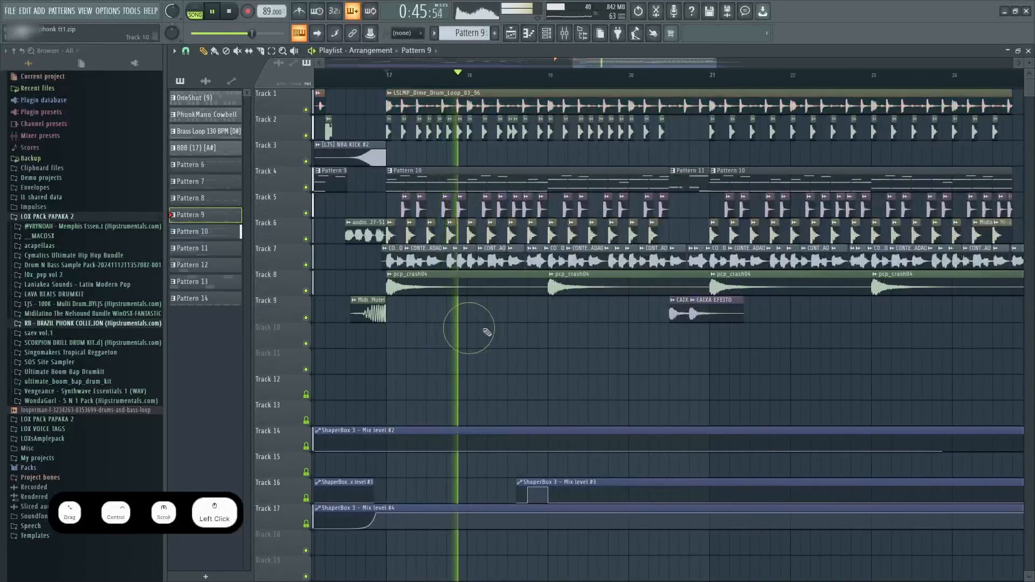
# - Solo Track 7 and play its chopped vocal clips from bar 17
pyautogui.scroll(2, 458, 332)
pyautogui.press('space')
pyautogui.keyDown('ctrl'); pyautogui.click(305, 265); pyautogui.keyUp('ctrl')
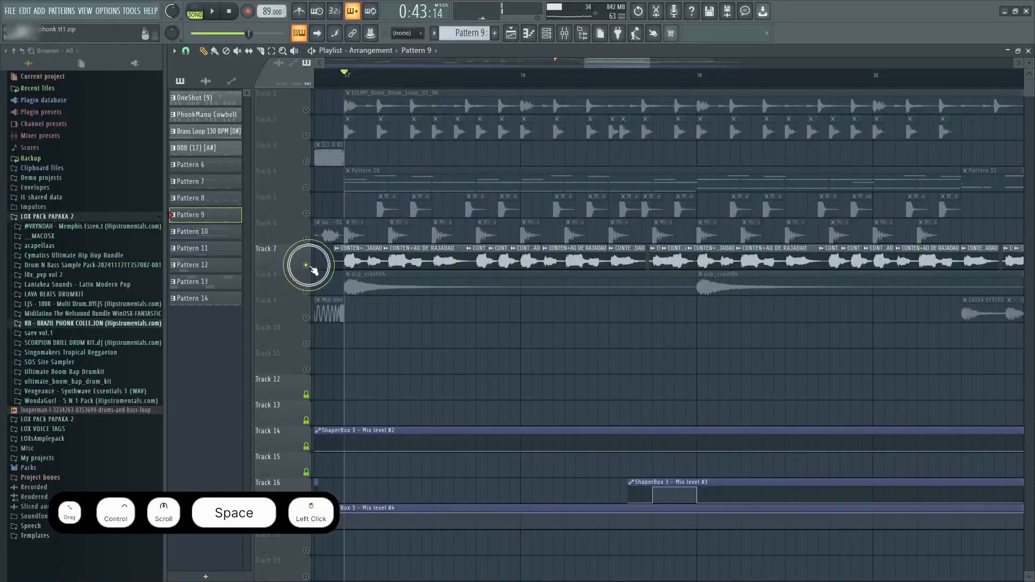
pyautogui.scroll(2, 346, 266)
pyautogui.moveTo(358, 264); pyautogui.dragTo(719, 258)
pyautogui.keyDown('ctrl'); pyautogui.click(702, 301); pyautogui.keyUp('ctrl')
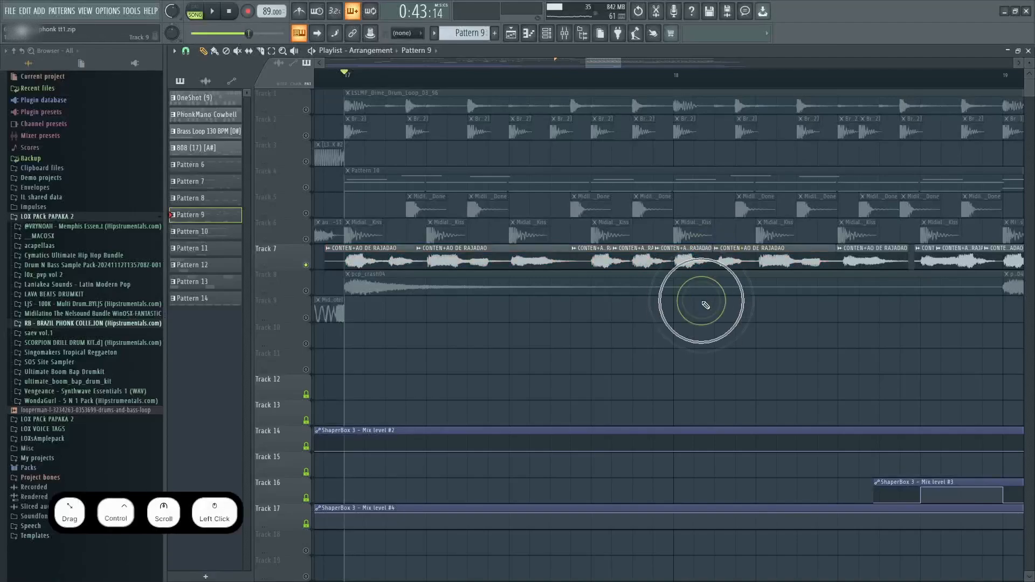
pyautogui.press('space')
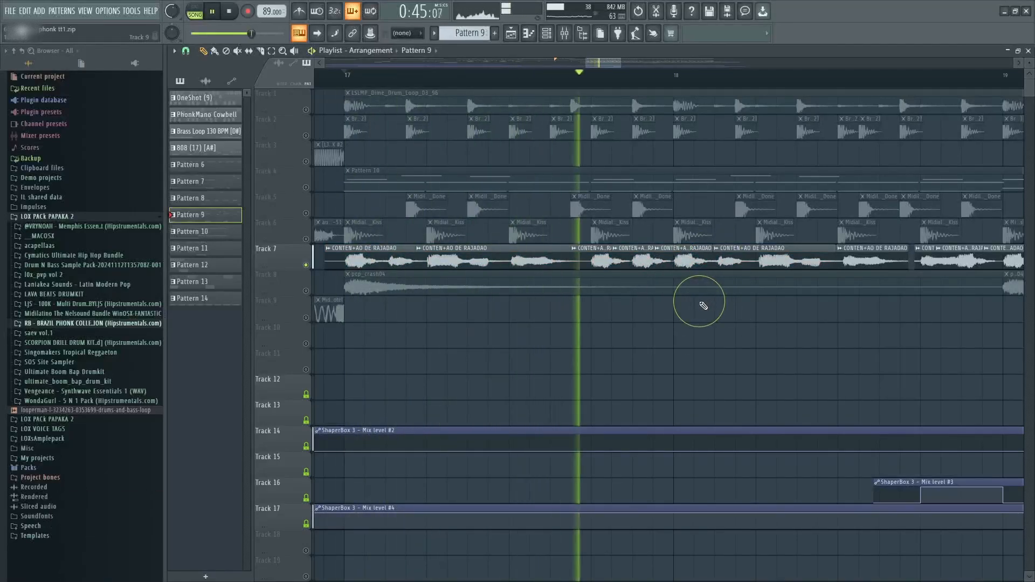
# - Restore all tracks from solo and listen to the full drop through the Pattern 11 and CAIXA EFEITO fill before bar 21
pyautogui.press('ctrl')
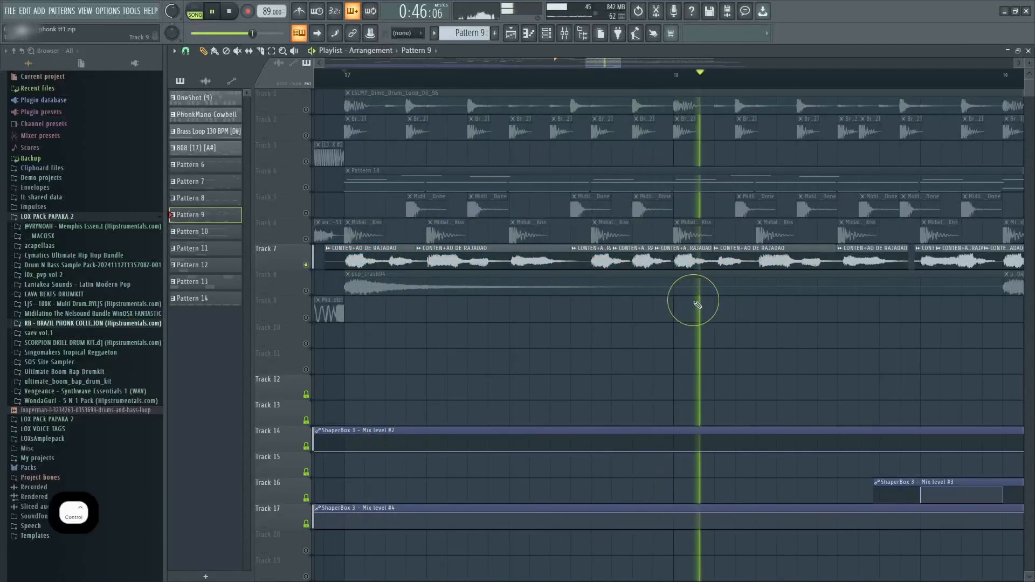
pyautogui.keyDown('ctrl'); pyautogui.click(305, 265); pyautogui.keyUp('ctrl')
pyautogui.scroll(-2, 648, 327)
pyautogui.moveTo(650, 326); pyautogui.dragTo(444, 342)
pyautogui.scroll(-2, 444, 341)
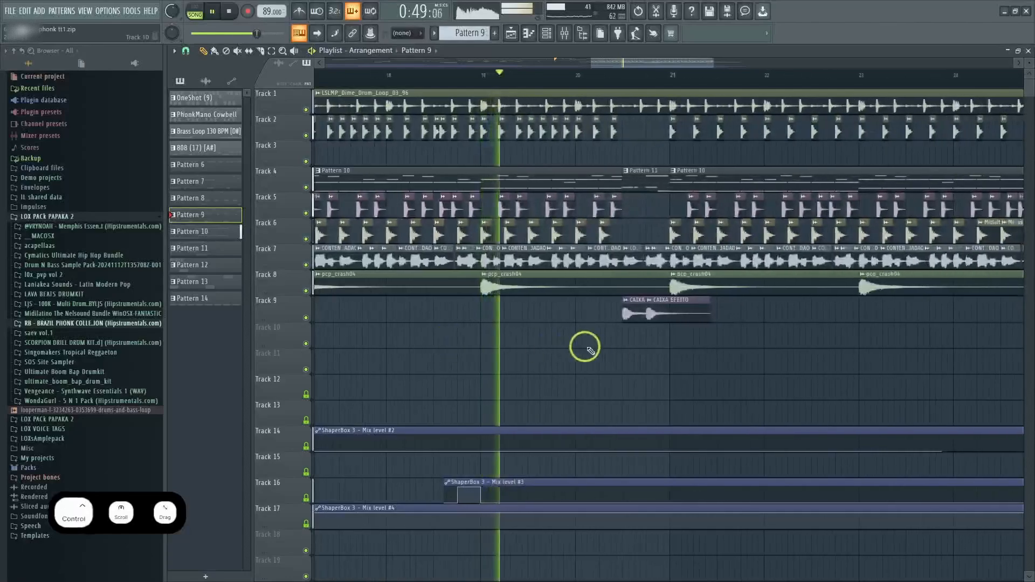
pyautogui.moveTo(585, 347); pyautogui.dragTo(530, 359)
pyautogui.press('ctrl')
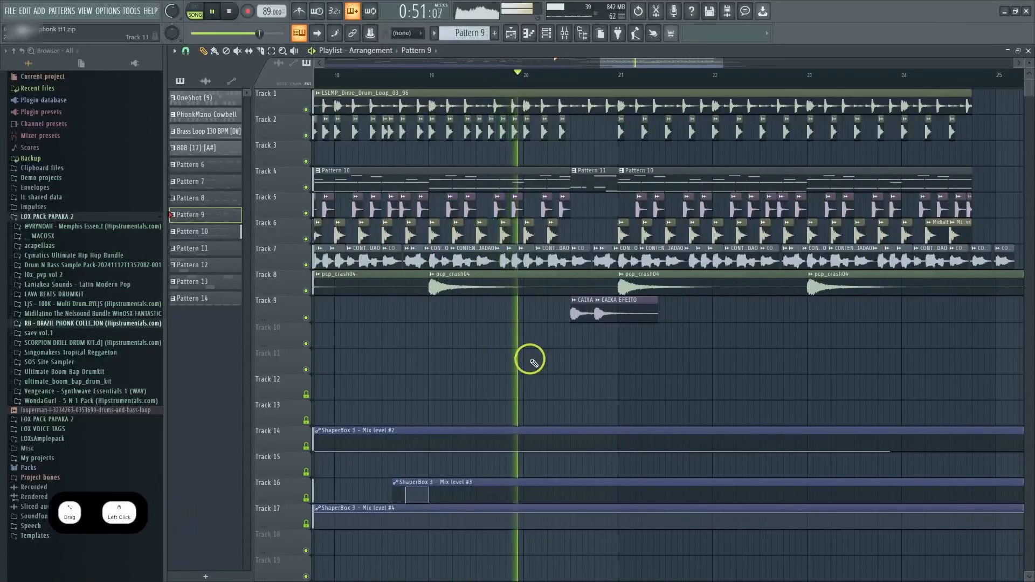
pyautogui.scroll(2, 530, 360)
pyautogui.scroll(-2, 539, 356)
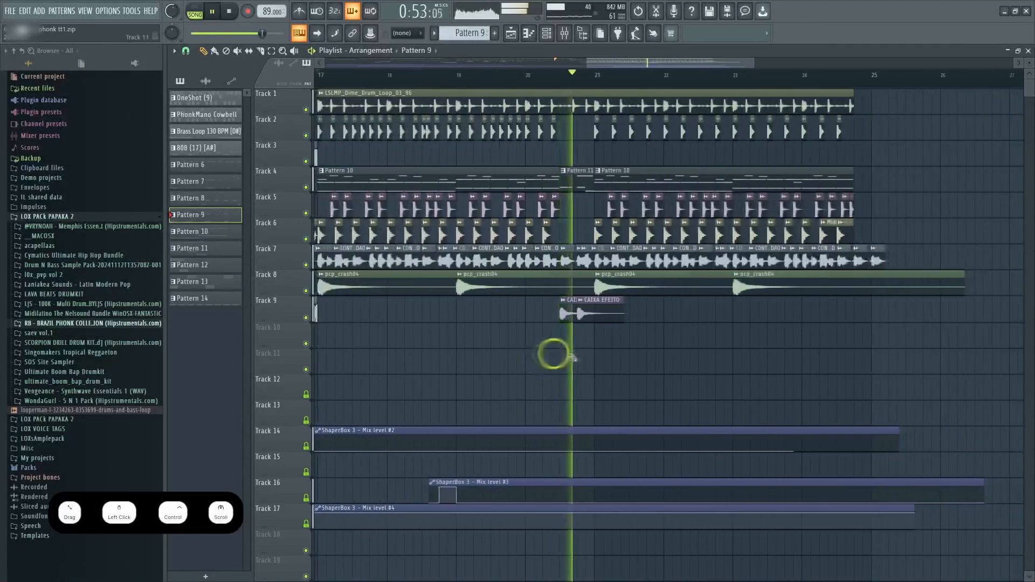
pyautogui.press('space')
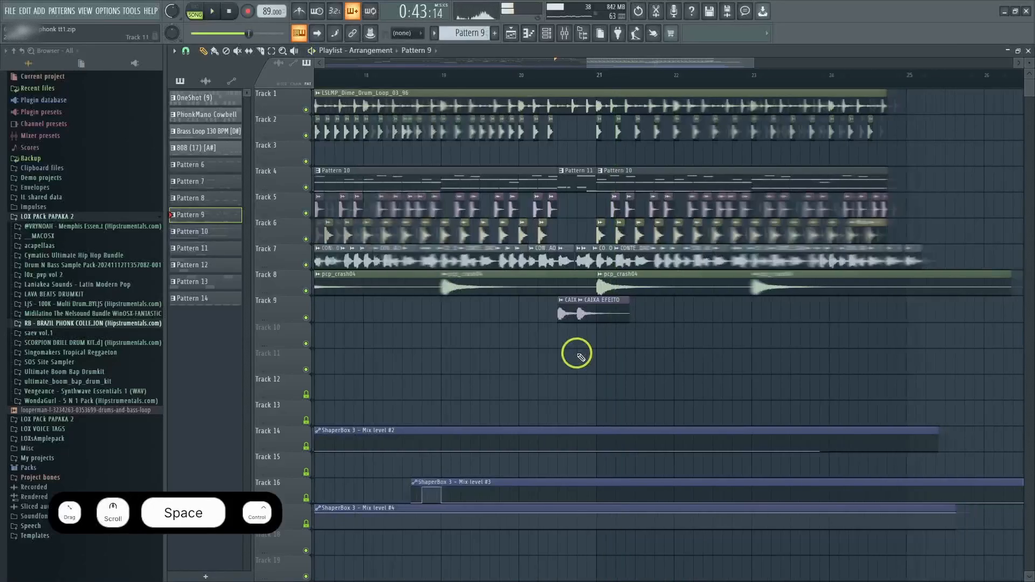
# - Play the drop from bar 17 and compare its sound with the Master mixer track's effect slots off and on
pyautogui.scroll(-2, 566, 347)
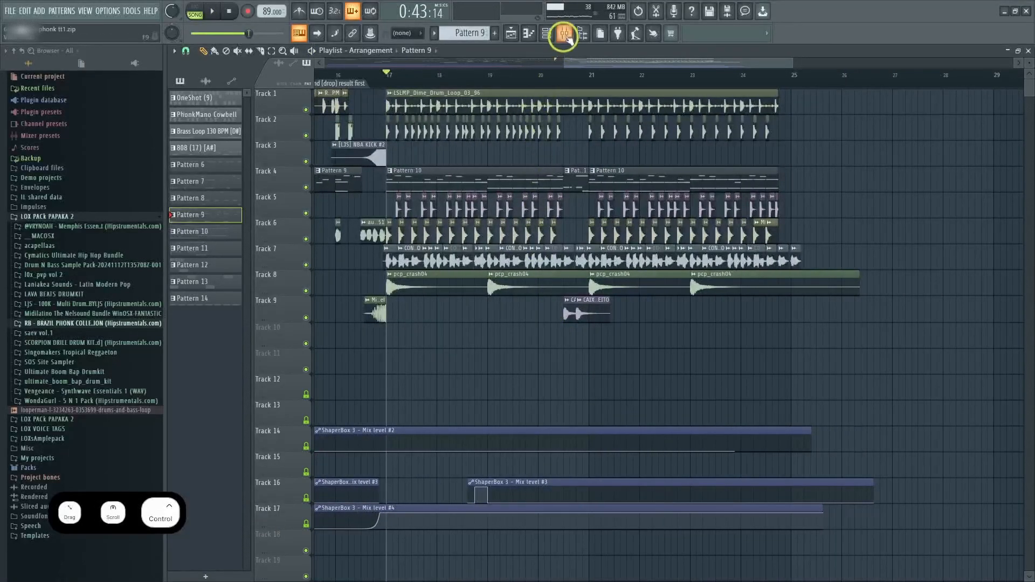
pyautogui.click(565, 34)
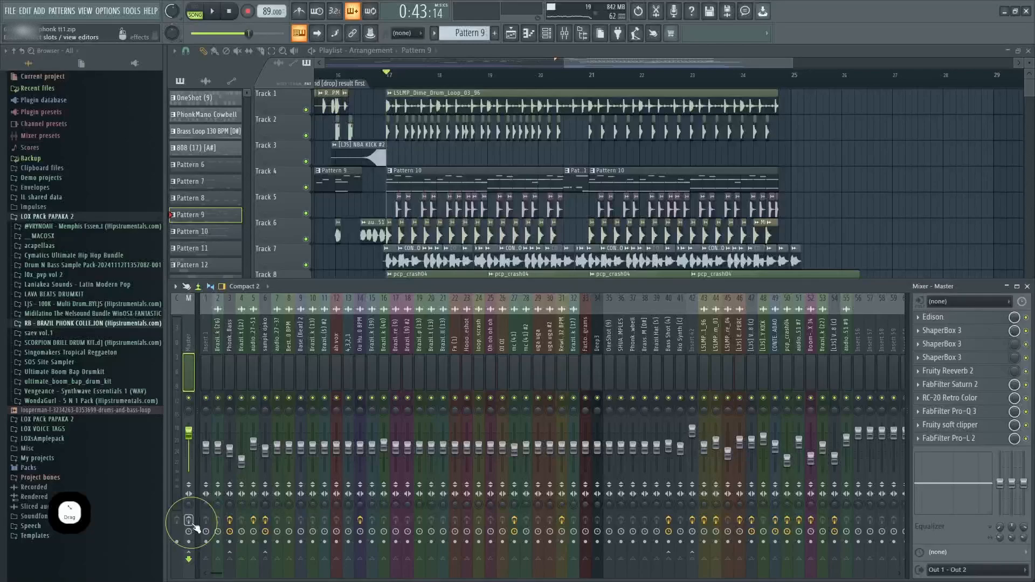
pyautogui.press('space')
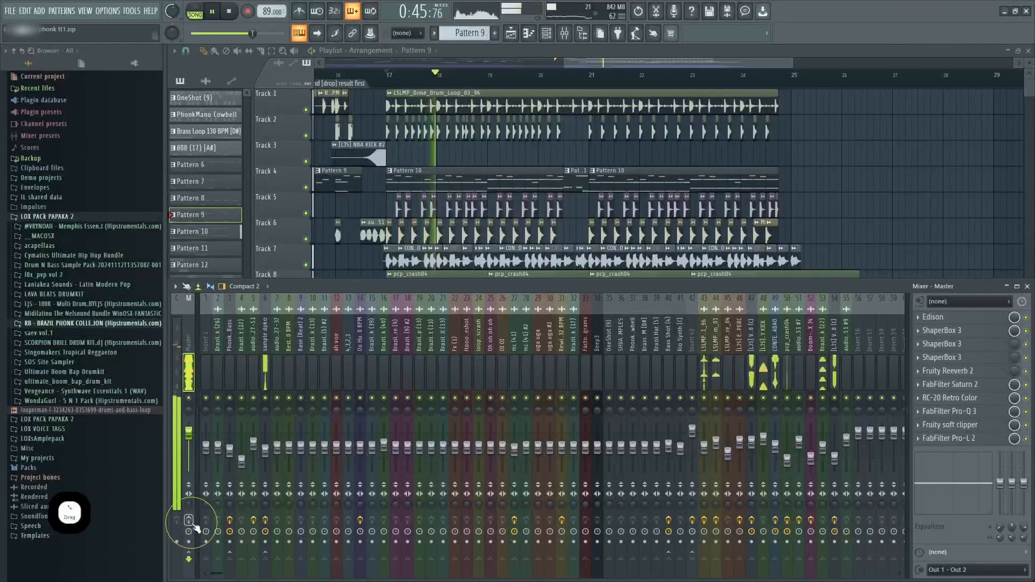
pyautogui.click(190, 521)
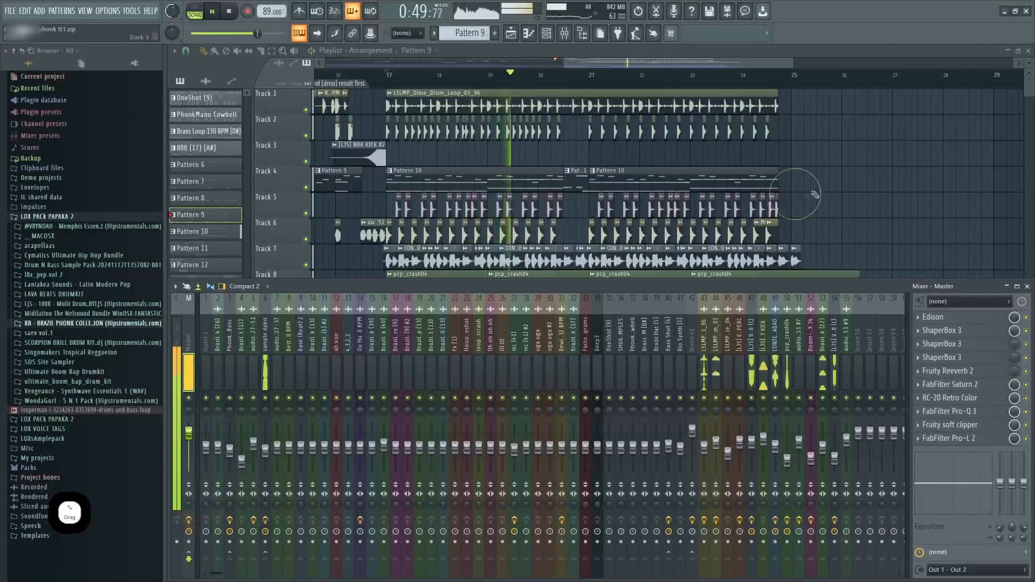
pyautogui.press('F9')
pyautogui.press('space')
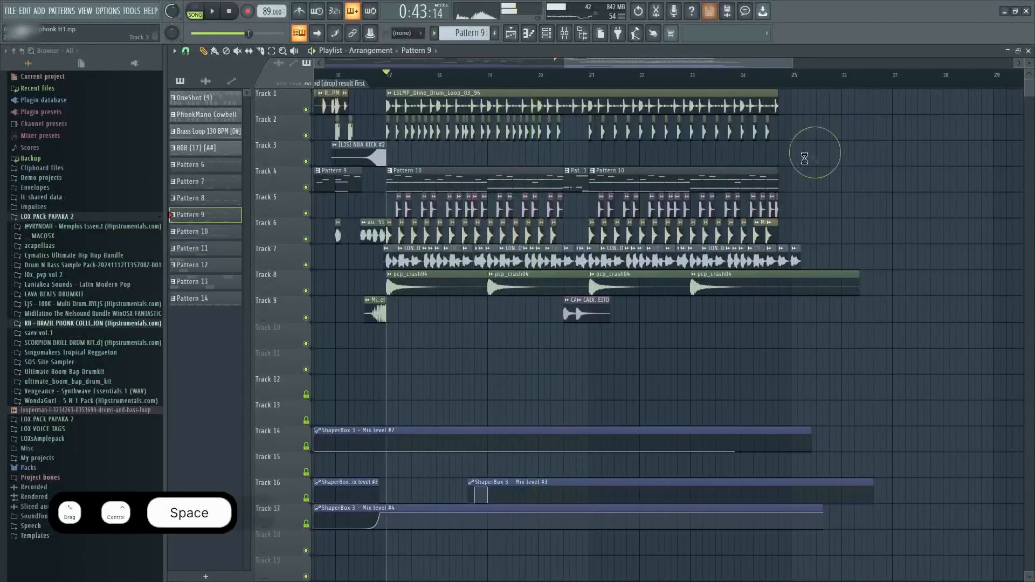
# - Save the project as a zipped song file, replacing the existing 688 [] brazil phonk tt1.zip
pyautogui.hotkey('ctrl', 's')
pyautogui.click(443, 532)
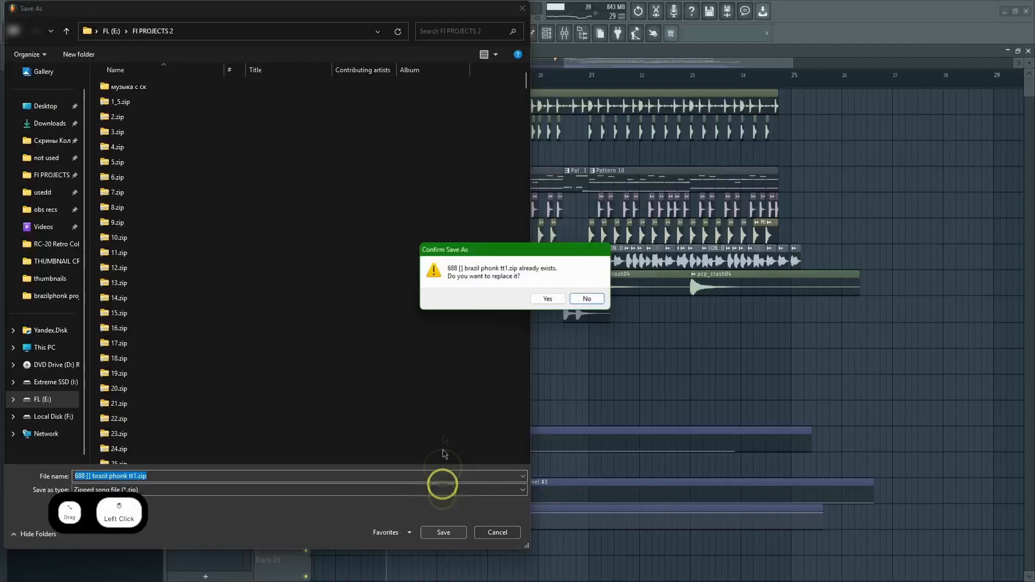
pyautogui.click(557, 297)
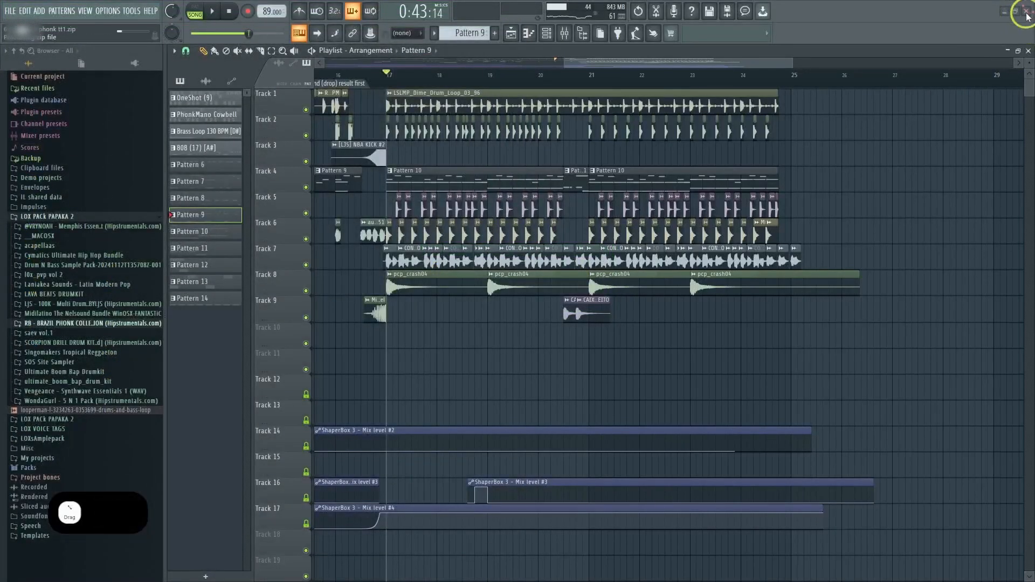